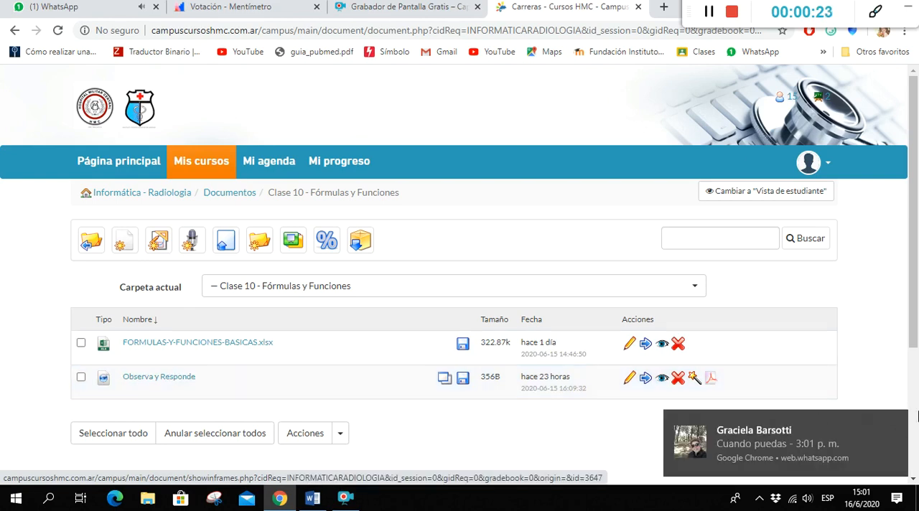
# Download FORMULAS-Y-FUNCIONES-BASICAS.xlsx from the course documents, then open it in Excel with editing enabled
pyautogui.click(897, 425)
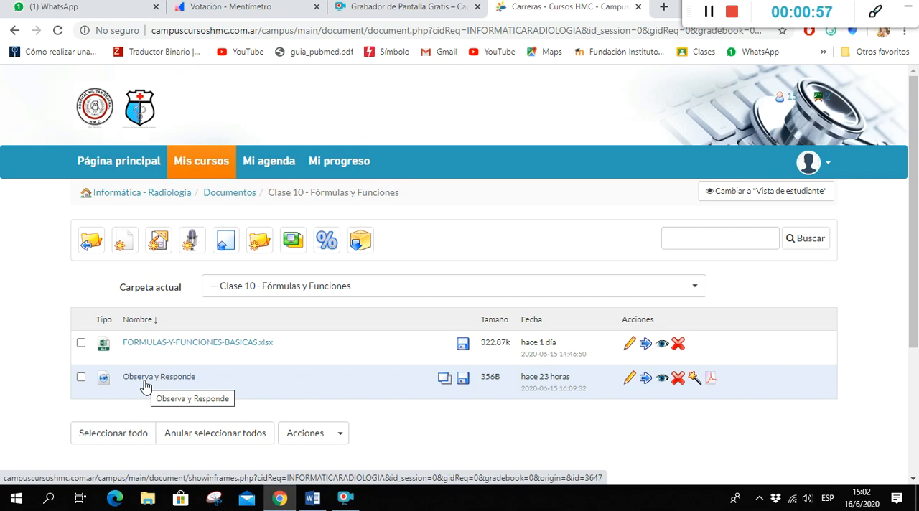
pyautogui.click(221, 346)
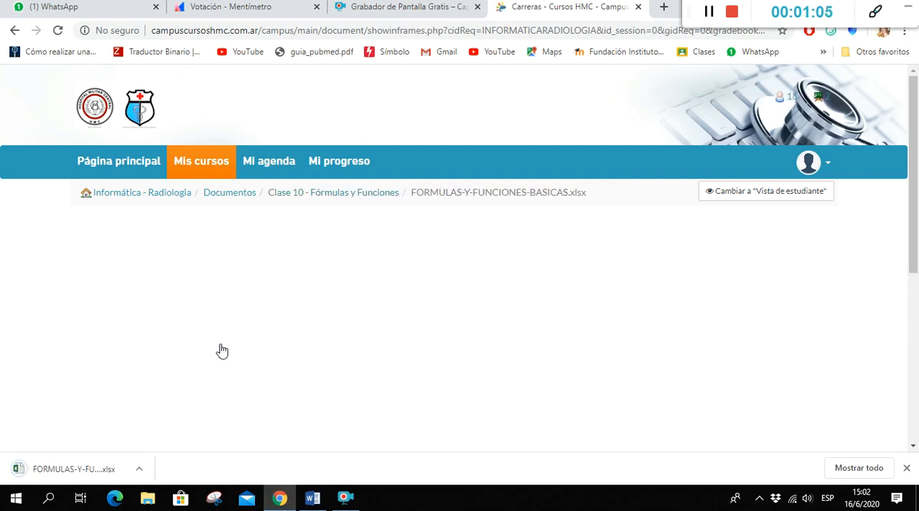
pyautogui.click(86, 469)
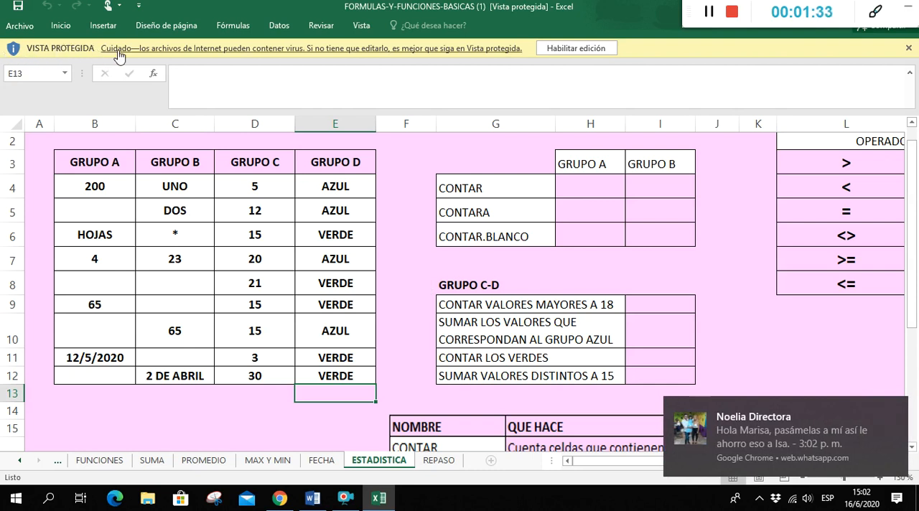
pyautogui.click(580, 47)
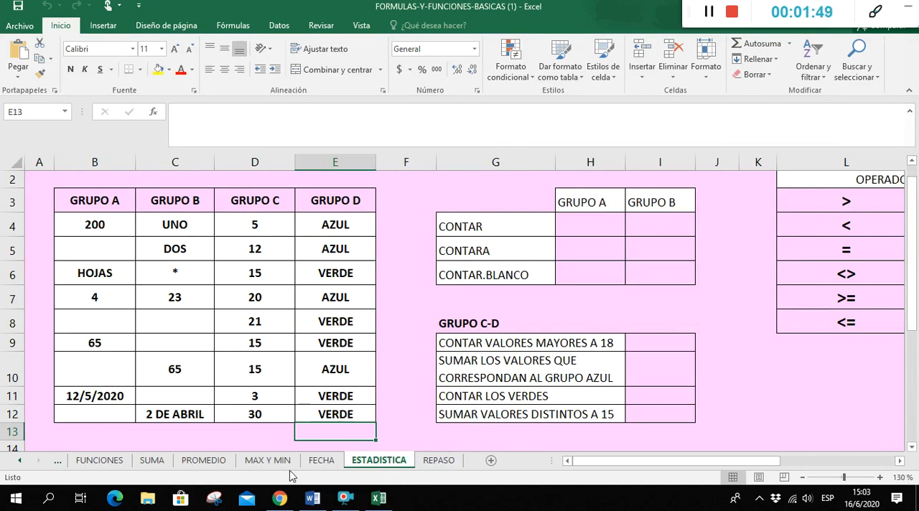
# On the FORMULAS sheet, calculate Actividad 1's CANTIDAD ACTUAL in E5 as =C5-D5 and fill the formula through E9
pyautogui.click(20, 462)
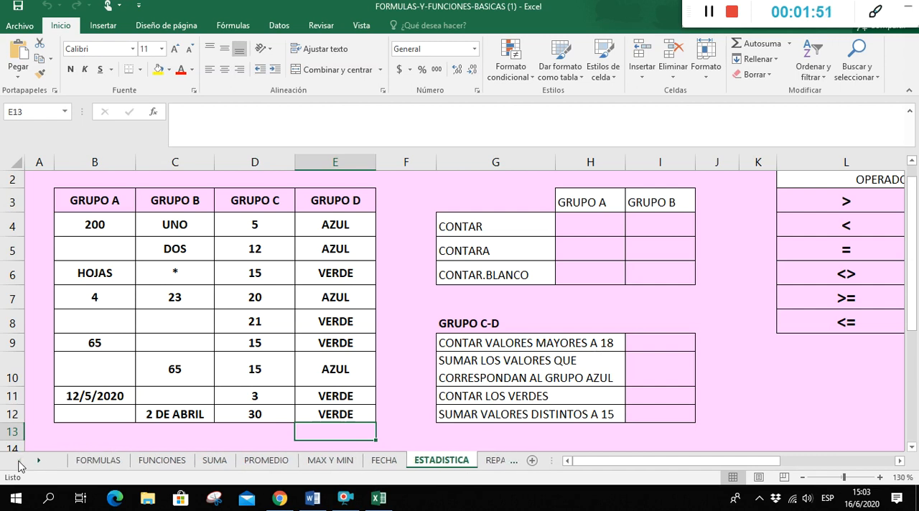
pyautogui.click(85, 461)
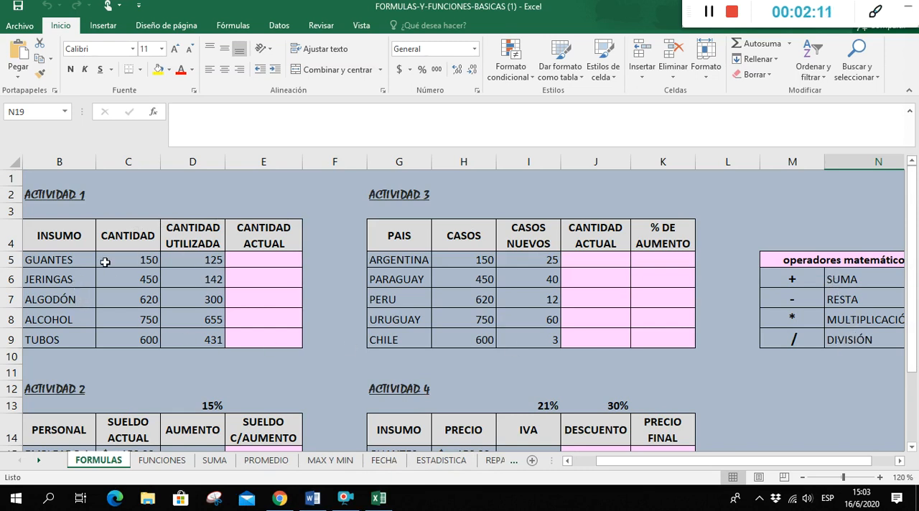
pyautogui.click(268, 263)
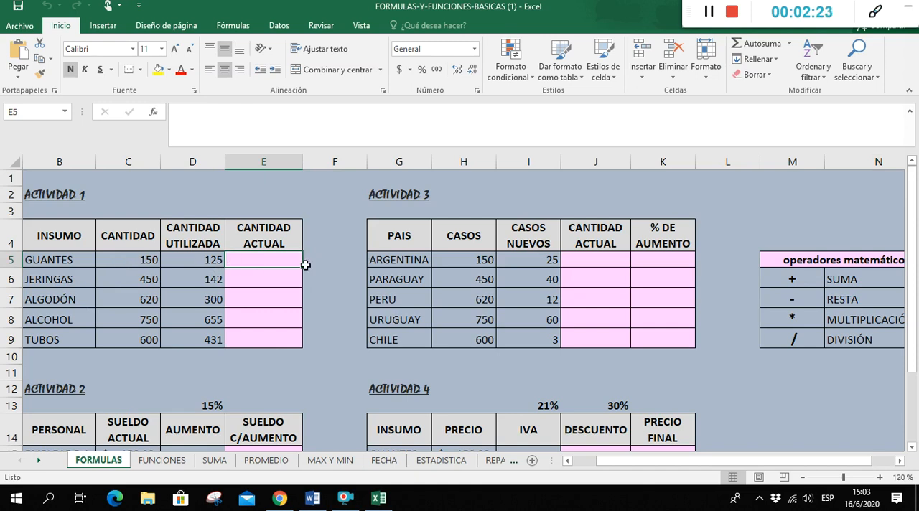
pyautogui.write('=')
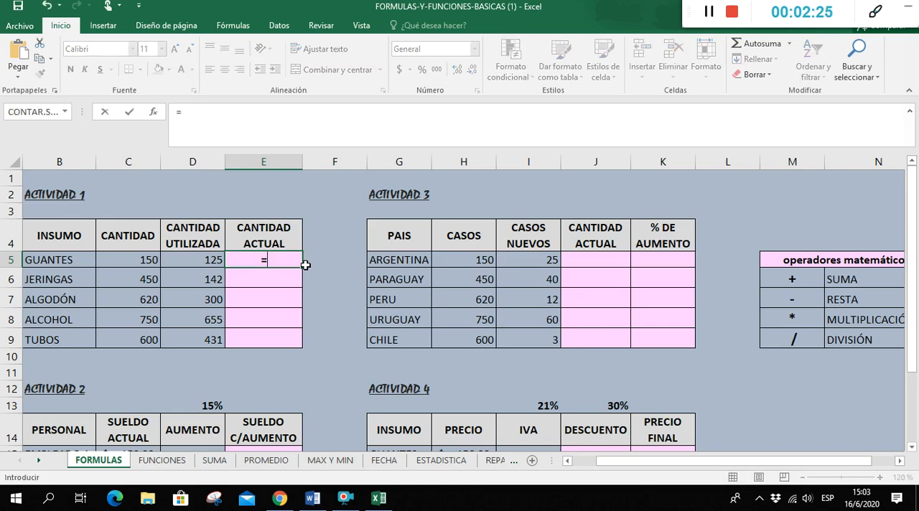
pyautogui.click(124, 257)
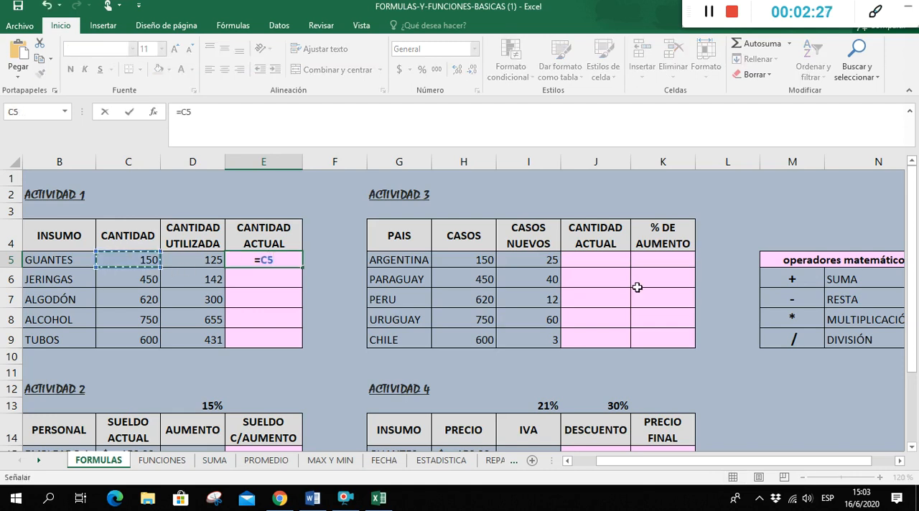
pyautogui.write('-')
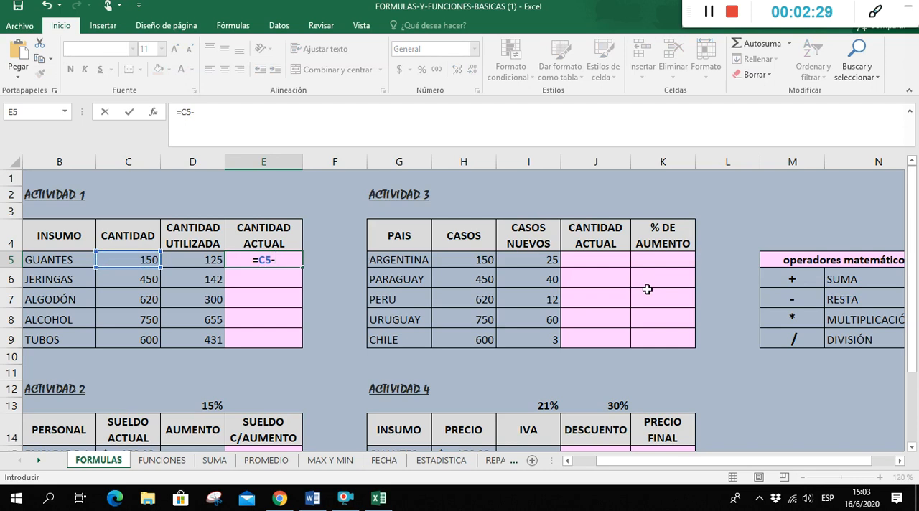
pyautogui.click(198, 263)
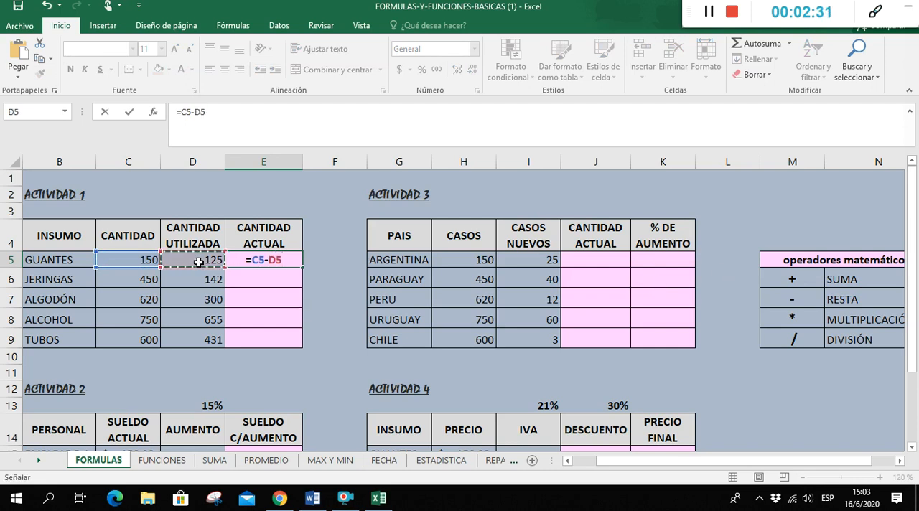
pyautogui.hotkey('ctrl', 'Return')
pyautogui.moveTo(302, 267); pyautogui.dragTo(305, 342)
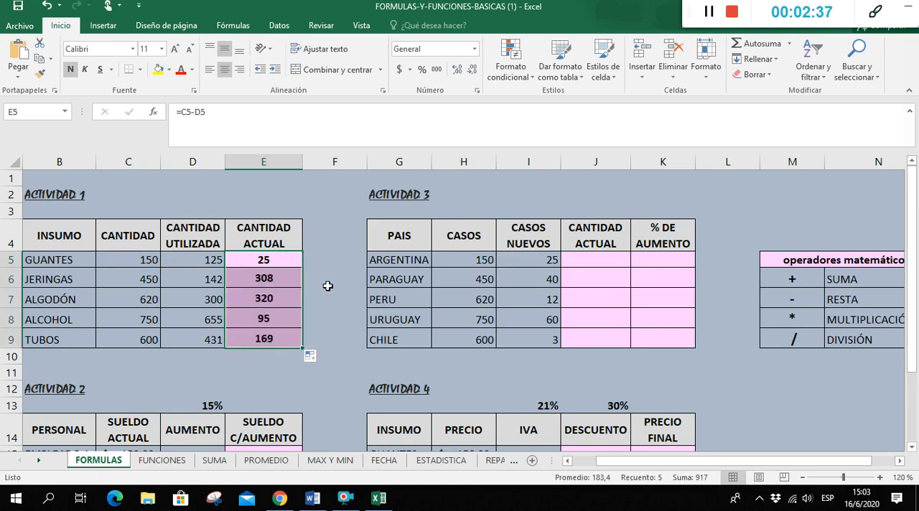
# In Actividad 2, enter =C15*D13 in D15 to calculate Empleado 1's AUMENTO
pyautogui.scroll(-2, 327, 286)
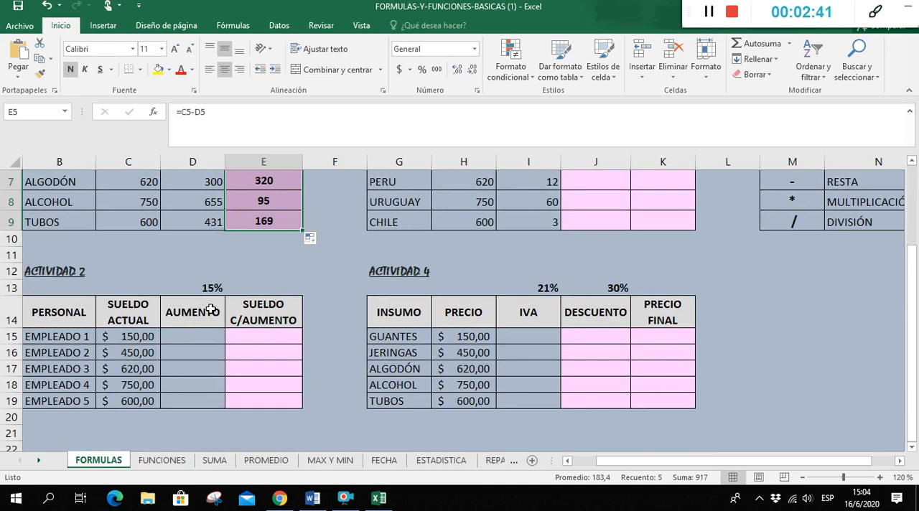
pyautogui.scroll(1, 552, 369)
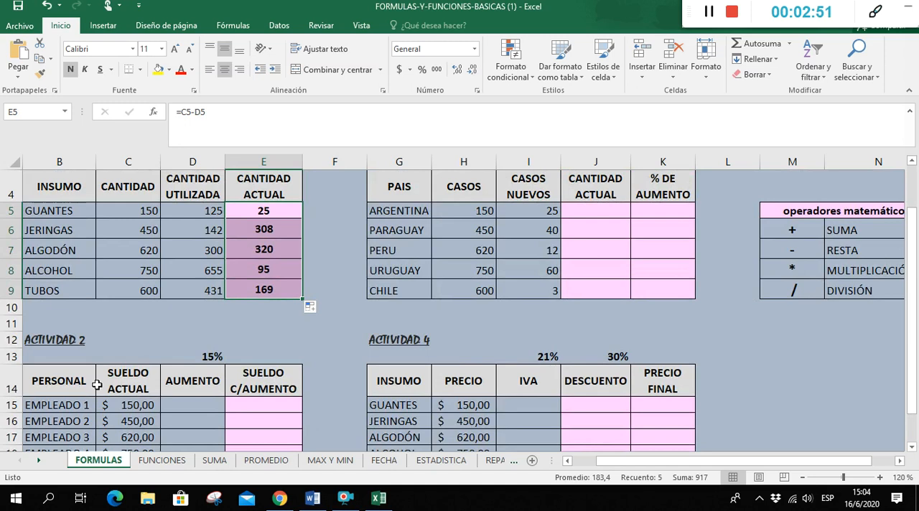
pyautogui.scroll(-1, 66, 370)
pyautogui.click(204, 337)
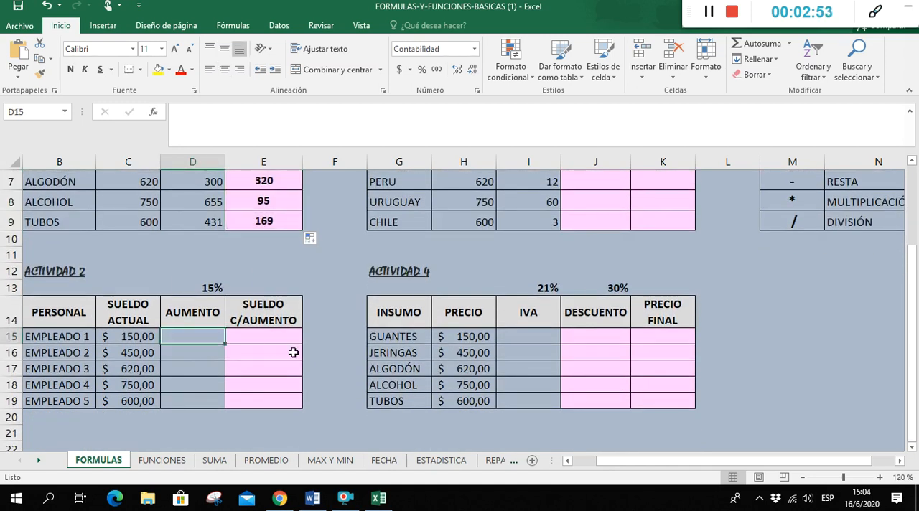
pyautogui.write('=')
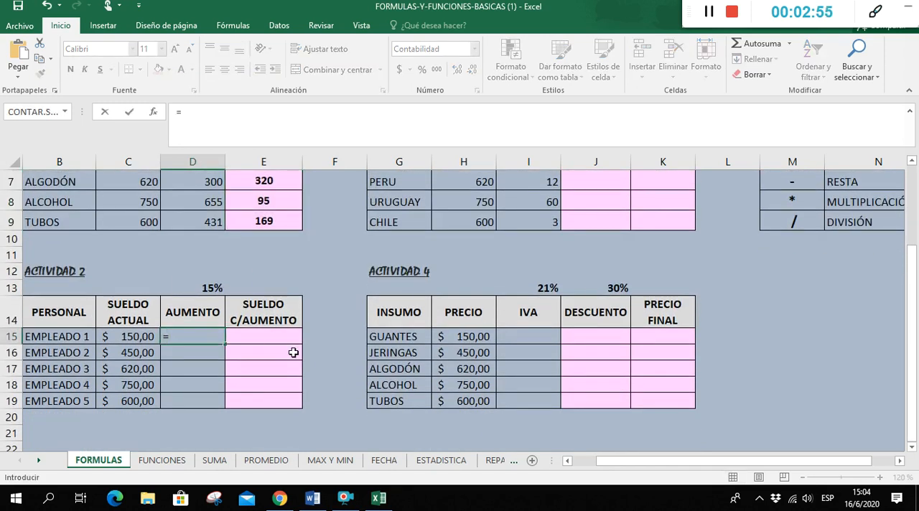
pyautogui.click(140, 334)
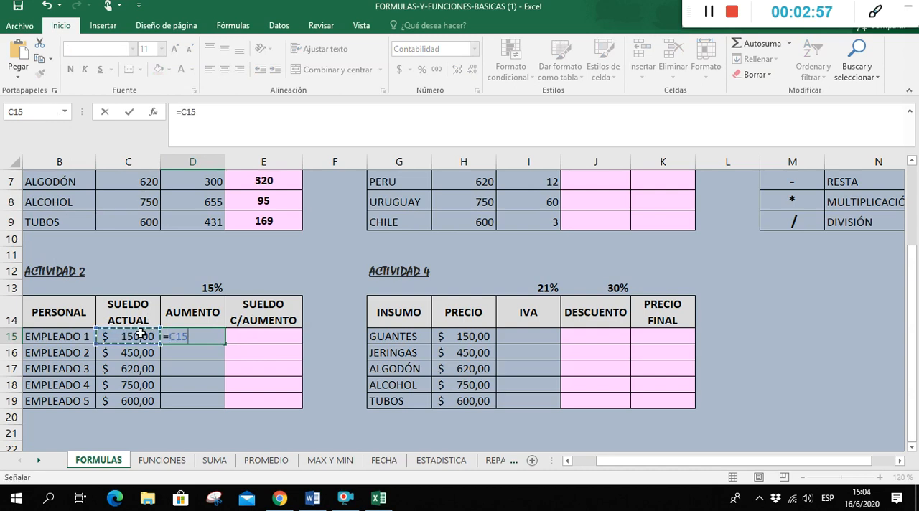
pyautogui.write('*')
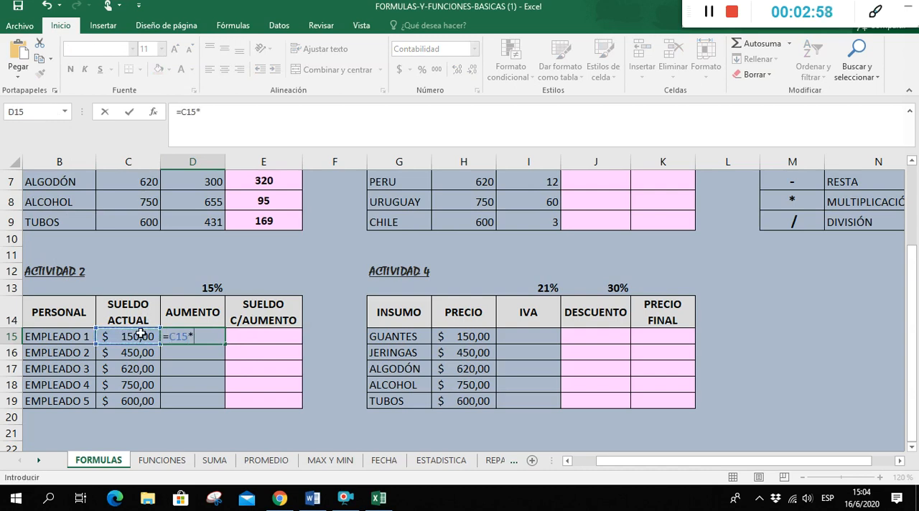
pyautogui.click(204, 287)
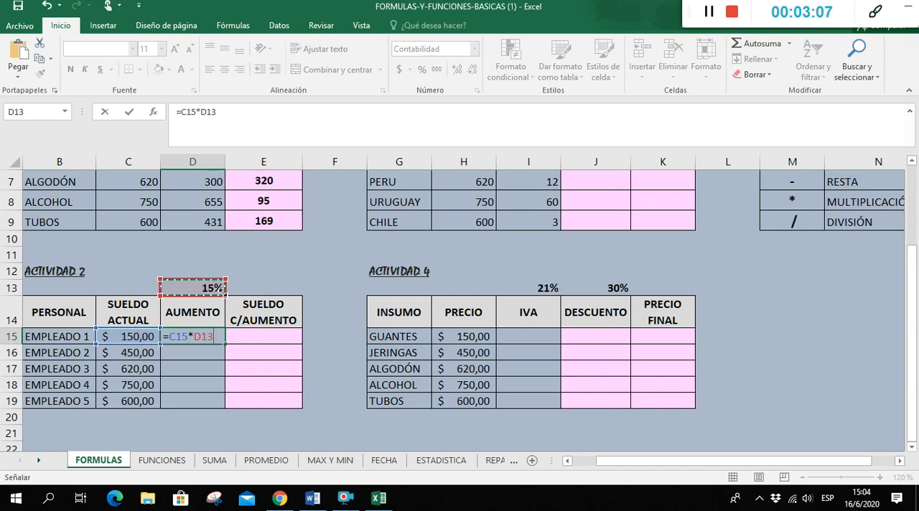
pyautogui.press('Return')
# Fill the D15 formula through D19 and inspect the cell references used in D15 and D16
pyautogui.click(214, 337)
pyautogui.moveTo(225, 345); pyautogui.dragTo(230, 411)
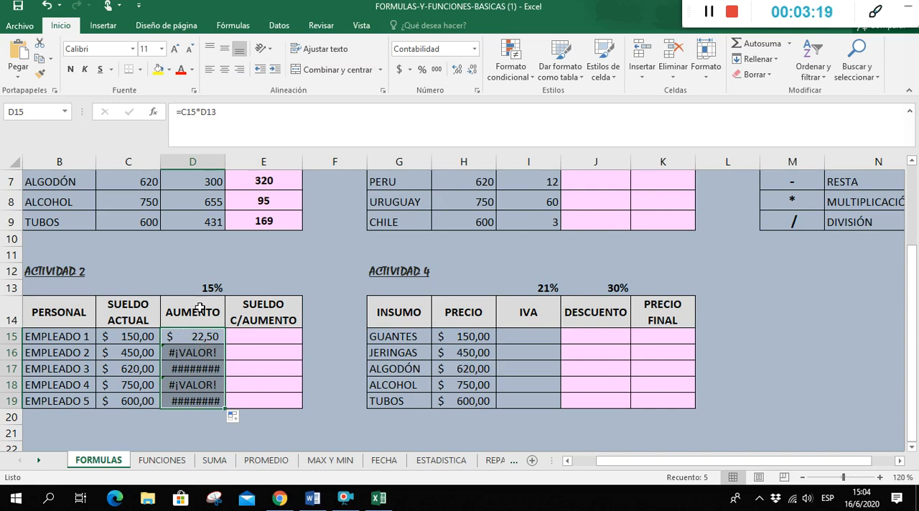
pyautogui.doubleClick(195, 336)
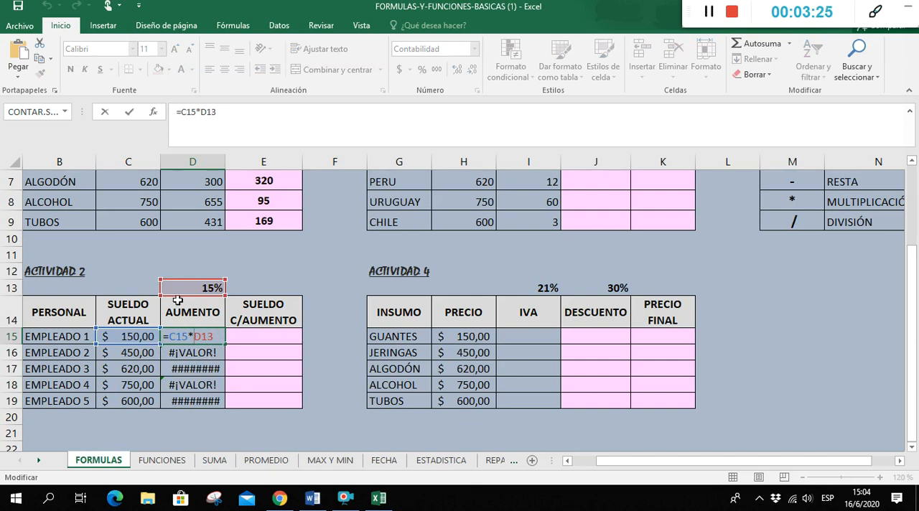
pyautogui.press('Return')
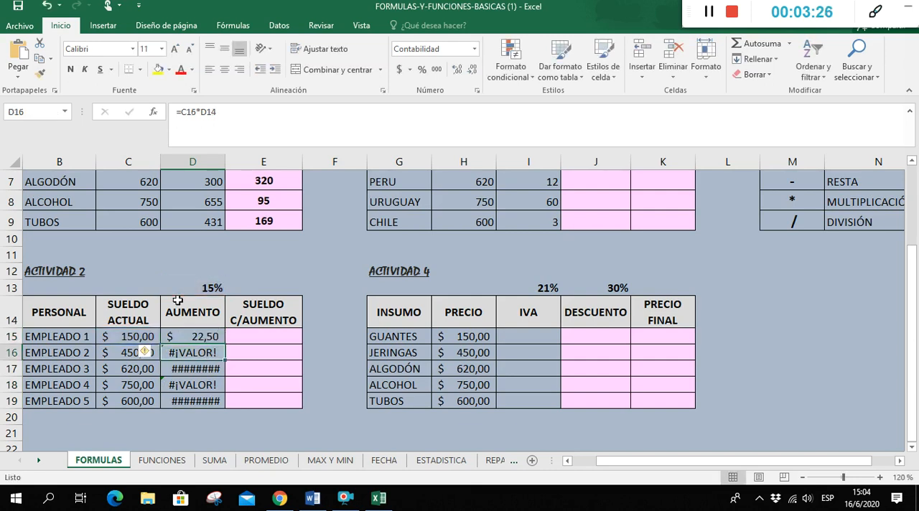
pyautogui.doubleClick(200, 354)
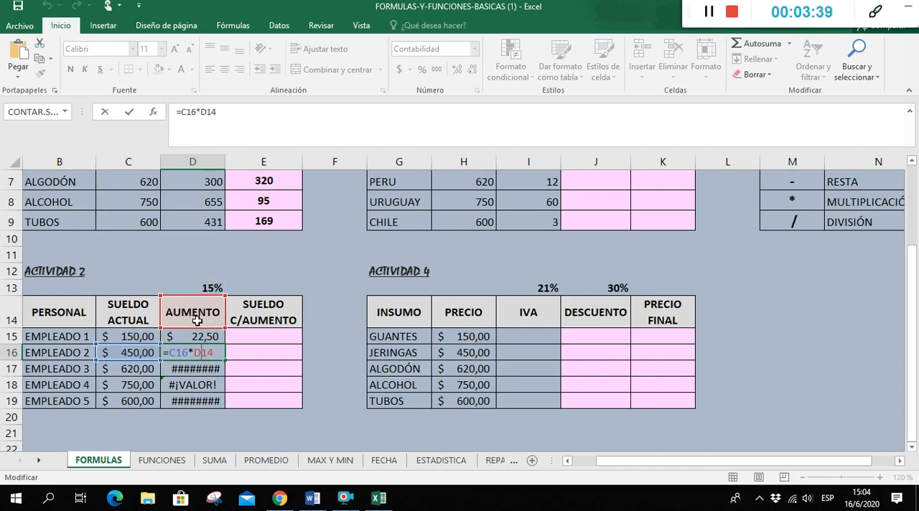
pyautogui.press('Return')
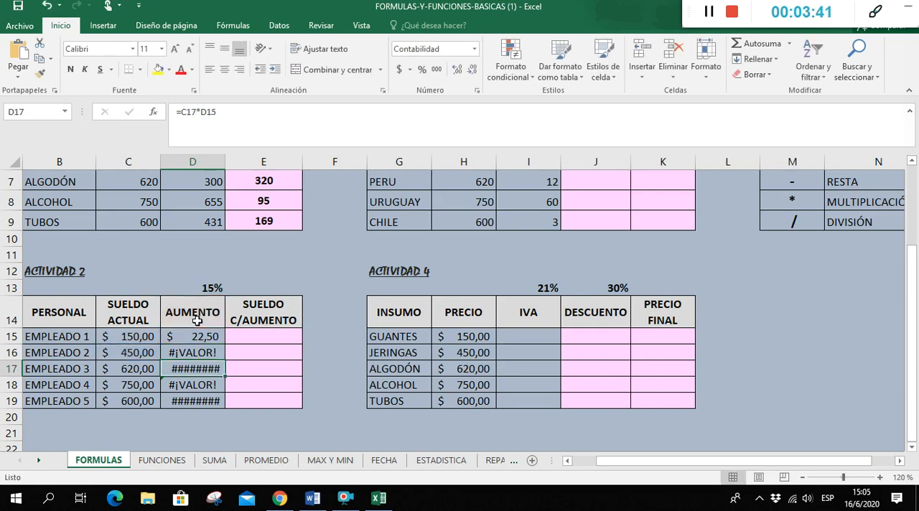
# Edit the D15 formula to =C15*$D$13, adding the dollar signs to fix the percentage cell reference
pyautogui.click(213, 338)
pyautogui.doubleClick(213, 337)
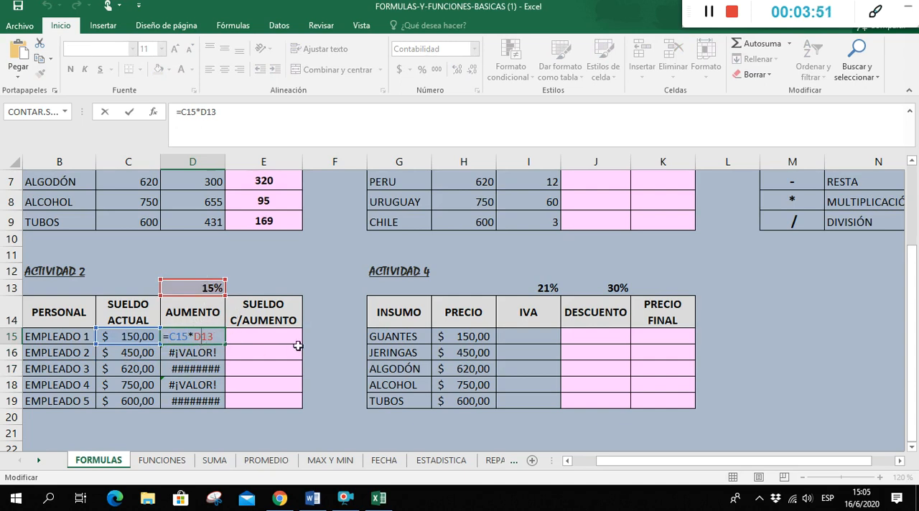
pyautogui.press('Left')
pyautogui.press('Left')
pyautogui.write('$')
pyautogui.press('Left')
pyautogui.press('Left')
pyautogui.write('$')
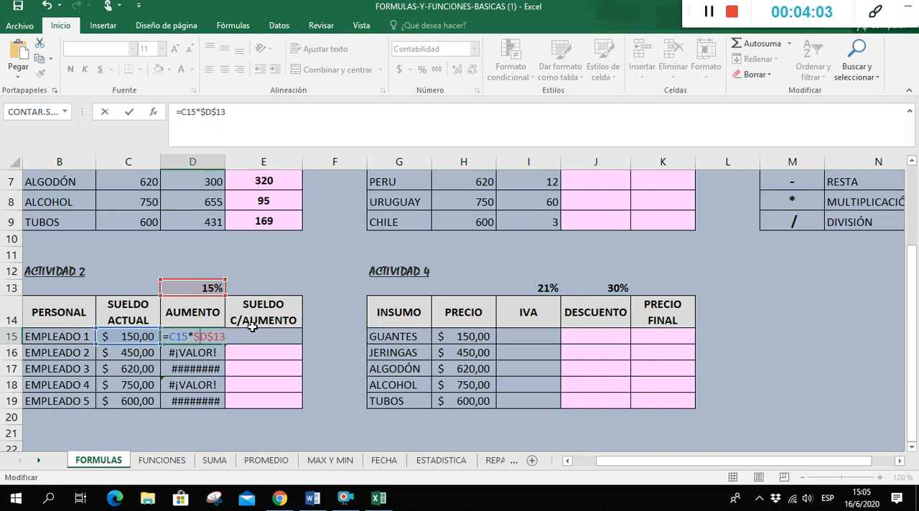
pyautogui.press('Return')
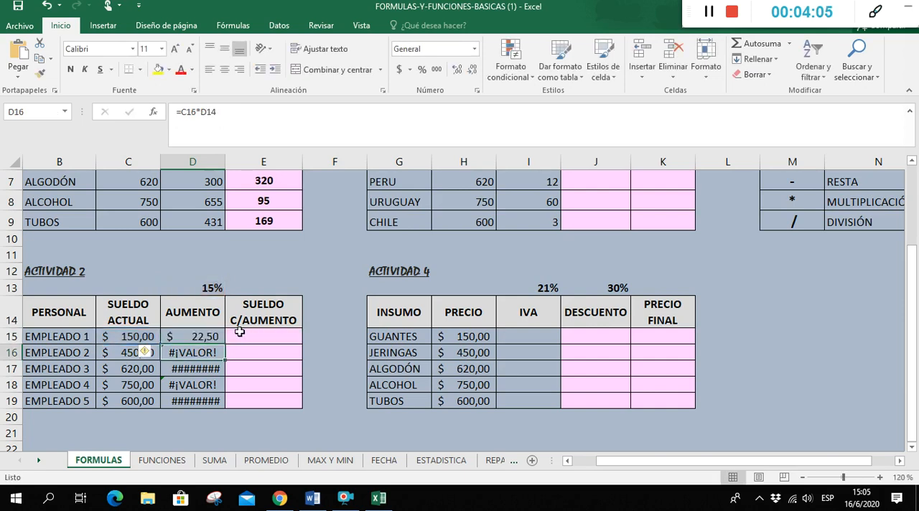
# Replace the percentage reference in D15 by picking D13 again as absolute $D$13, and fill the formula through D19
pyautogui.doubleClick(207, 337)
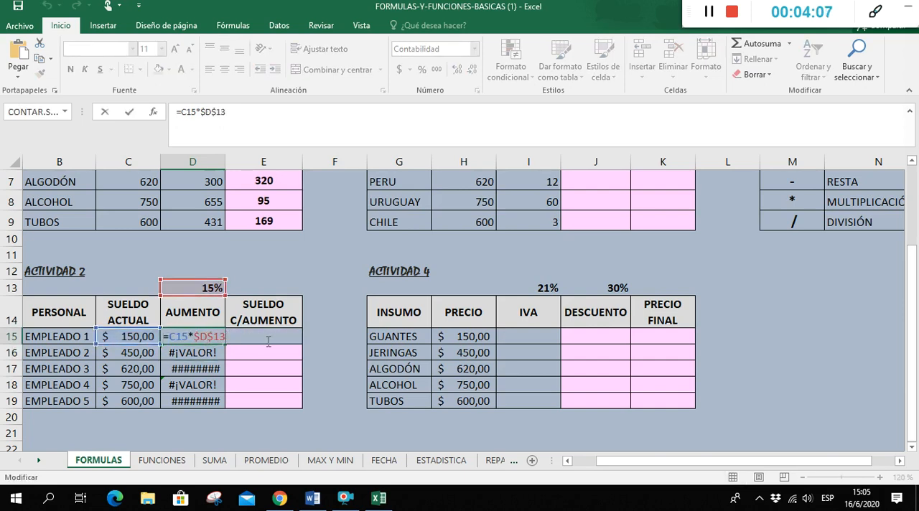
pyautogui.press('BackSpace')
pyautogui.press('BackSpace')
pyautogui.press('BackSpace')
pyautogui.press('BackSpace')
pyautogui.press('BackSpace')
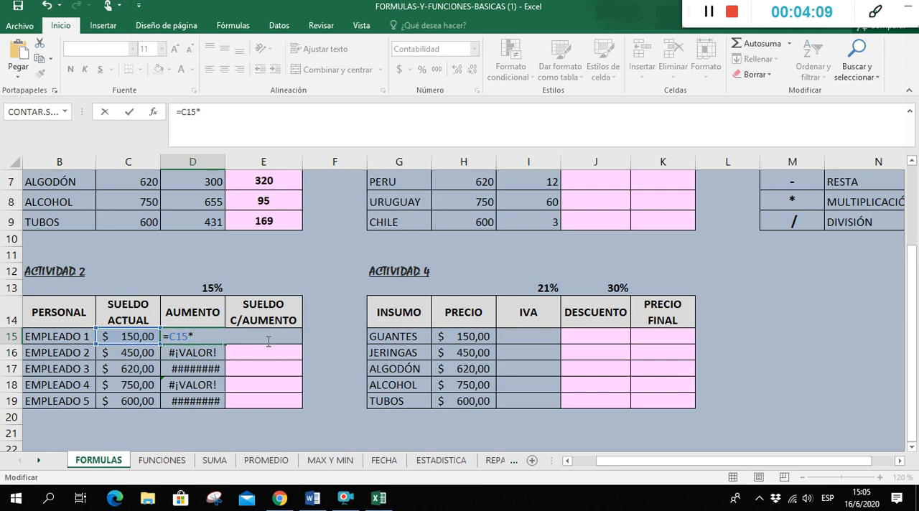
pyautogui.click(212, 287)
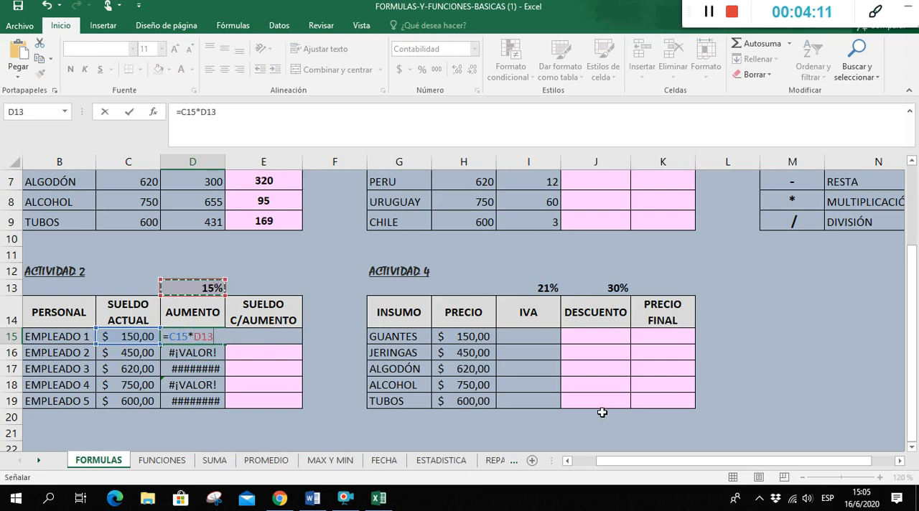
pyautogui.press('F4')
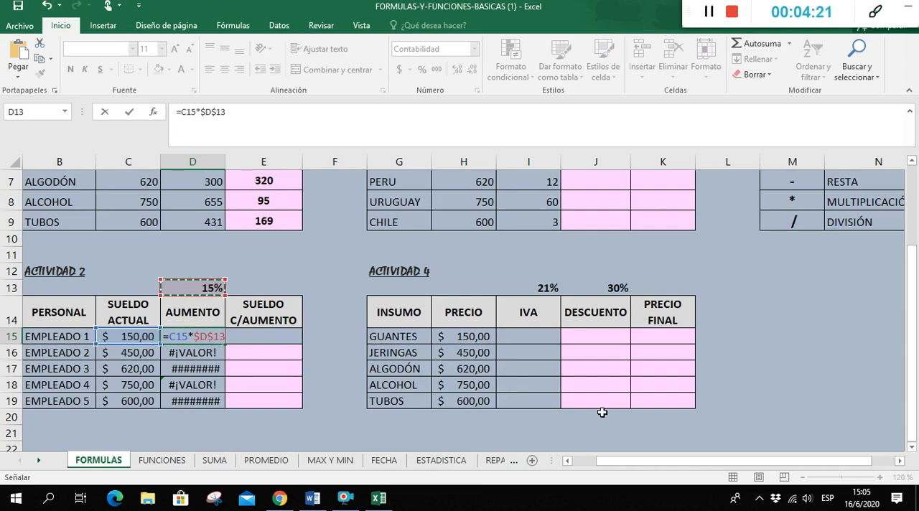
pyautogui.hotkey('ctrl', 'Return')
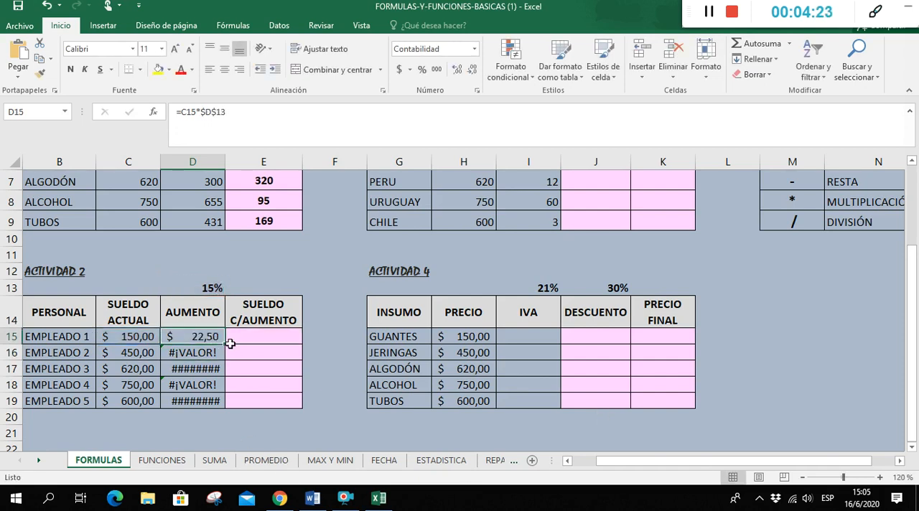
pyautogui.moveTo(227, 342); pyautogui.dragTo(228, 405)
# In Actividad 2, enter =C15+D15 in E15 for Empleado 1's SUELDO C/AUMENTO and fill the formula through E19
pyautogui.click(271, 330)
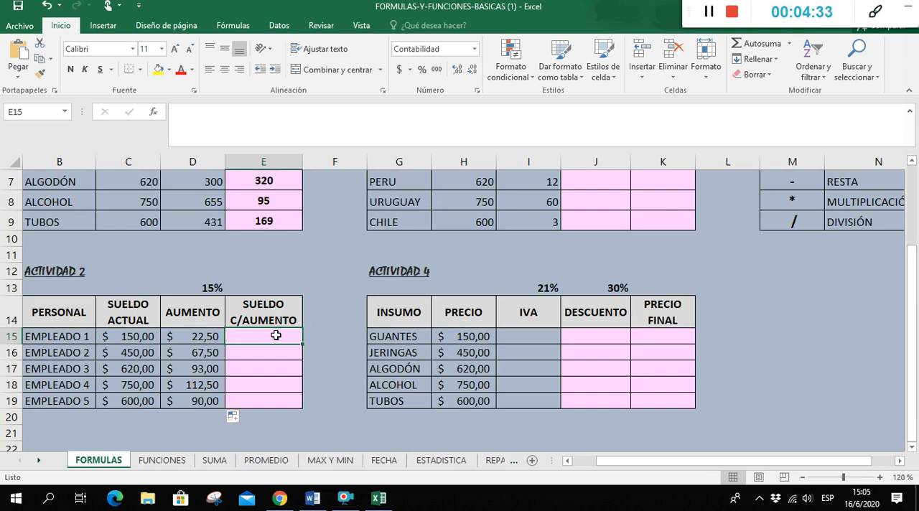
pyautogui.write('=')
pyautogui.click(146, 336)
pyautogui.write('+')
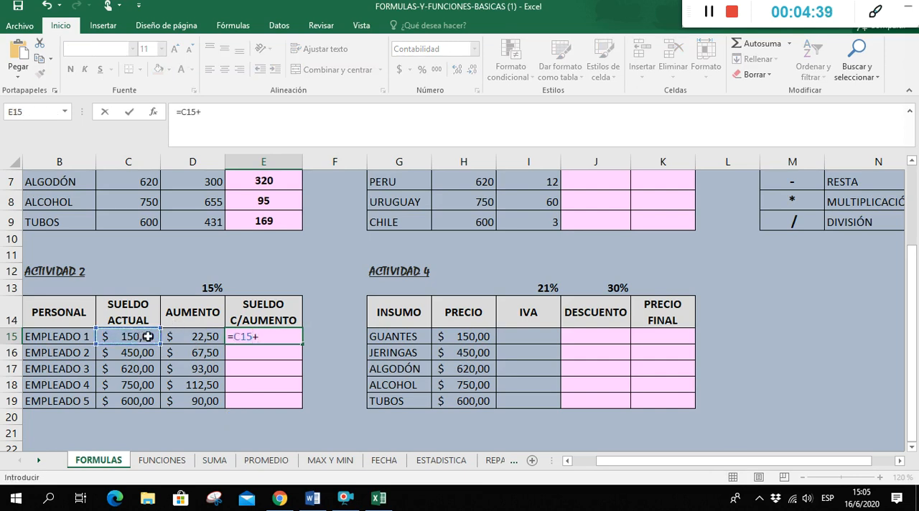
pyautogui.click(176, 336)
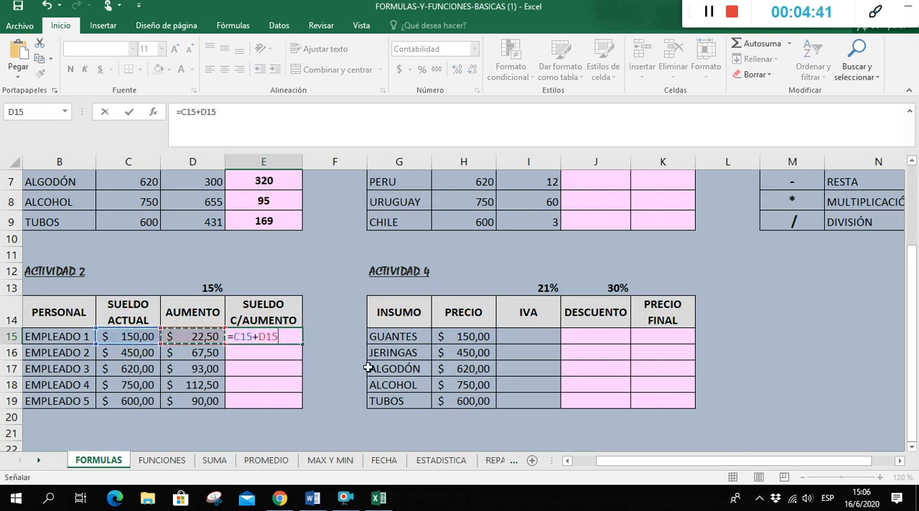
pyautogui.hotkey('ctrl', 'Return')
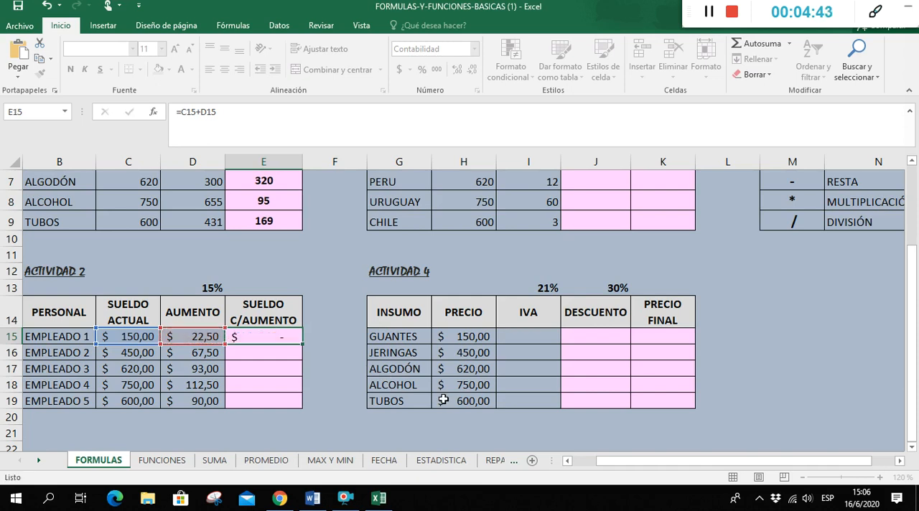
pyautogui.click(285, 336)
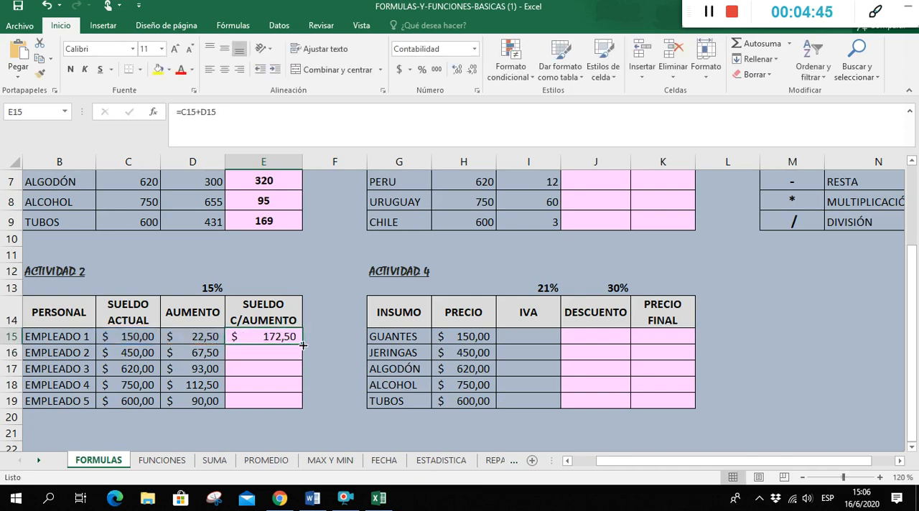
pyautogui.doubleClick(303, 345)
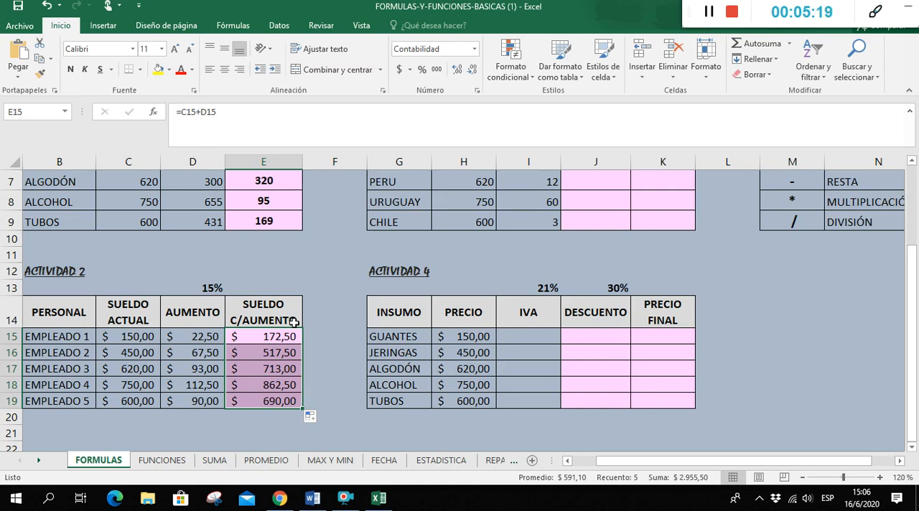
# In Actividad 3, enter =H5+I5 in J5 for Argentina's CANTIDAD ACTUAL and fill the formula through J9
pyautogui.scroll(2, 624, 316)
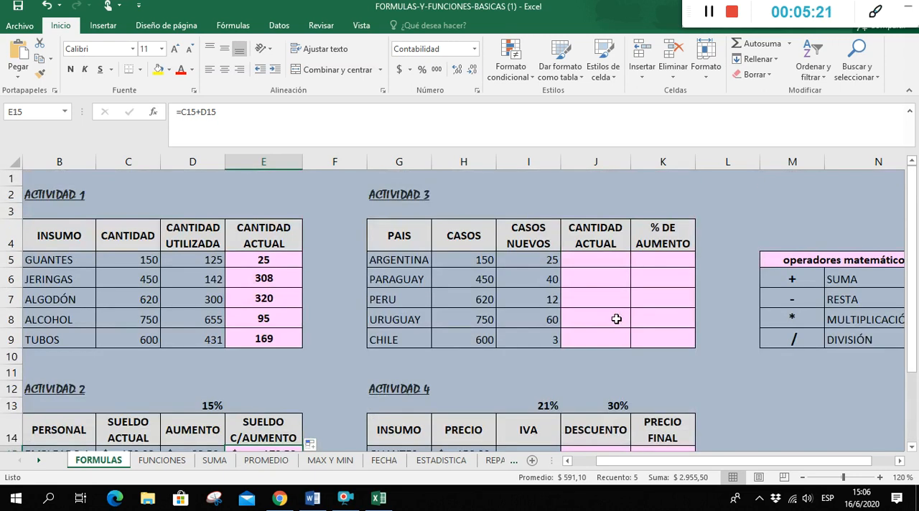
pyautogui.click(613, 262)
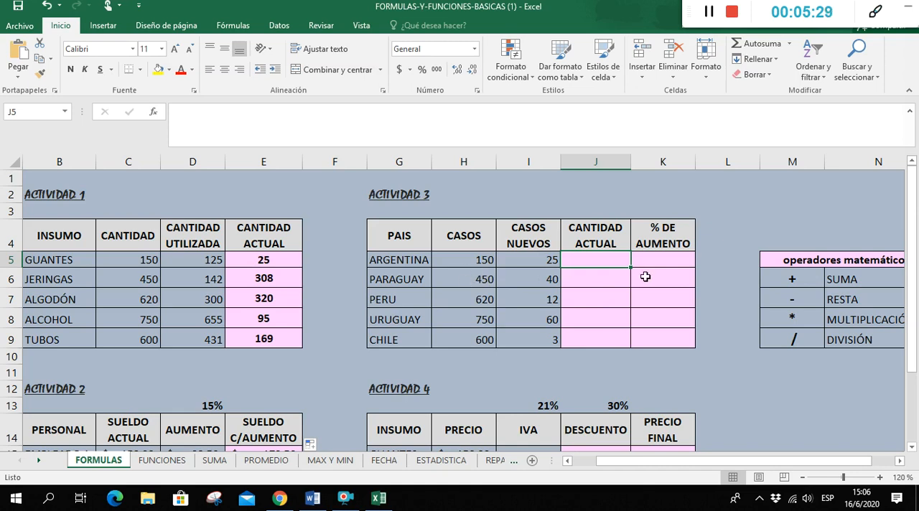
pyautogui.write('=')
pyautogui.click(484, 260)
pyautogui.write('+')
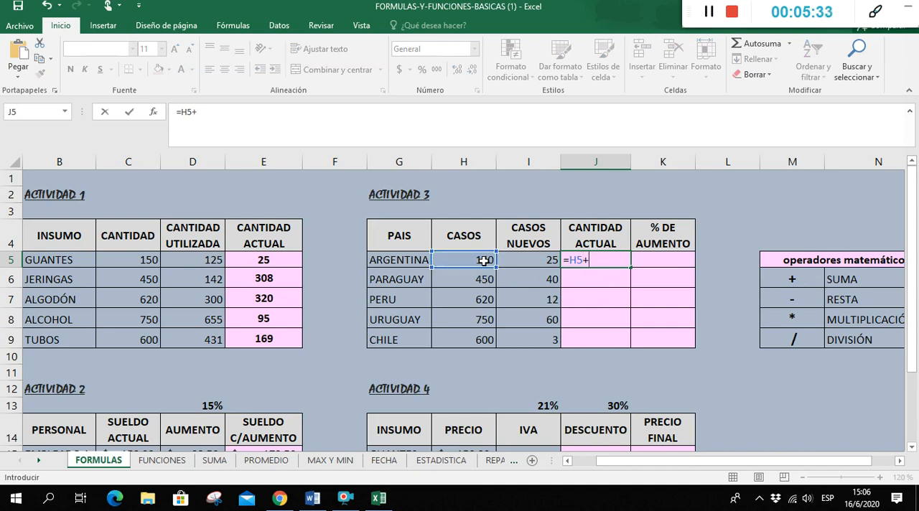
pyautogui.click(543, 261)
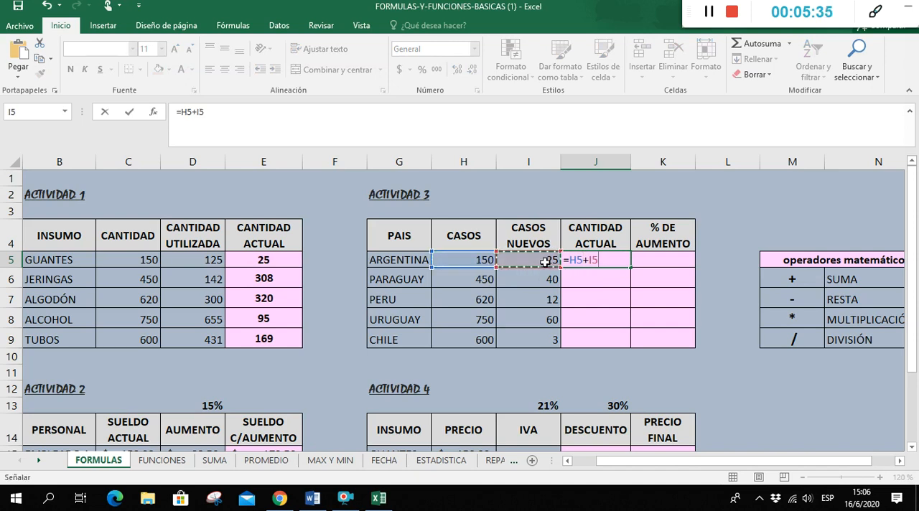
pyautogui.press('Return')
pyautogui.click(619, 261)
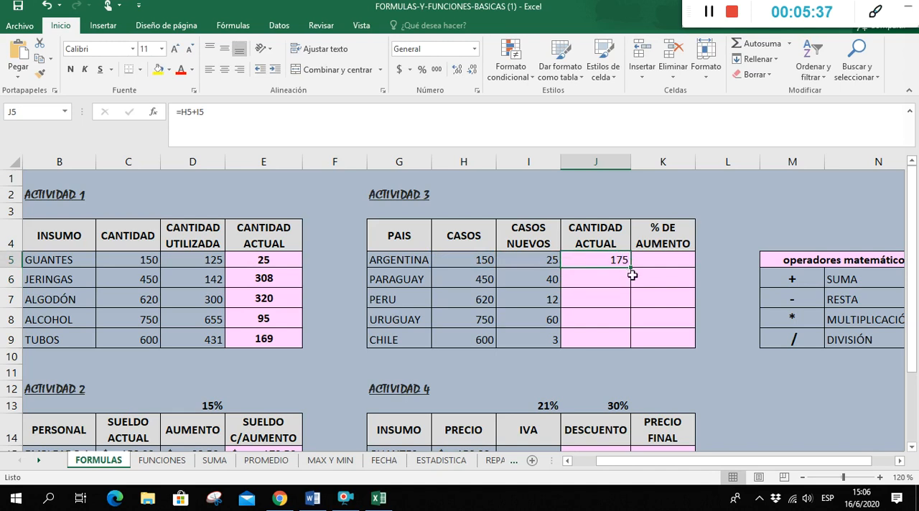
pyautogui.doubleClick(630, 267)
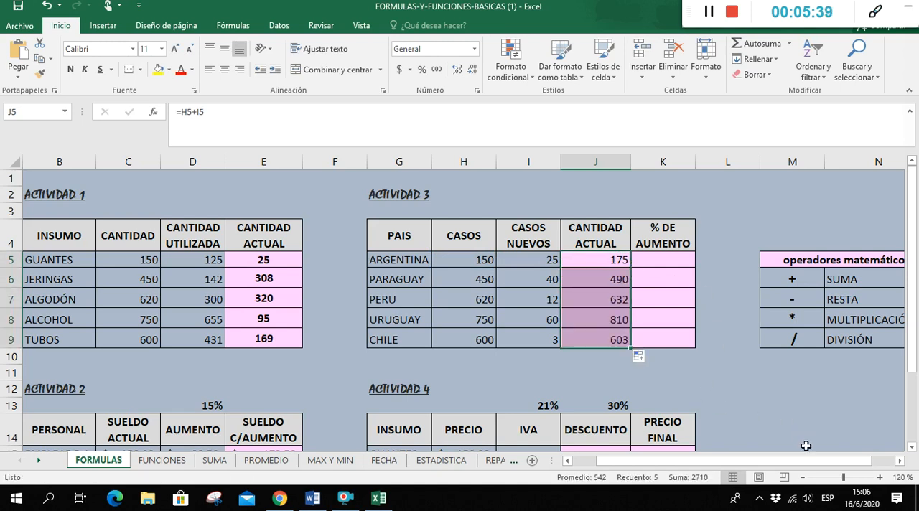
# Write the rule-of-three notes above the % DE AUMENTO column: 175-----100% in K2 and 25------x in K3
pyautogui.click(899, 460)
pyautogui.click(899, 460)
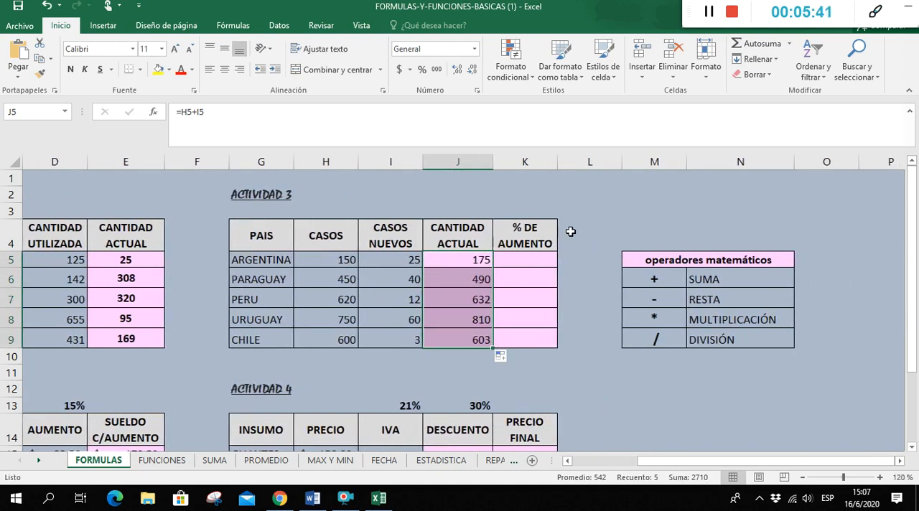
pyautogui.click(523, 208)
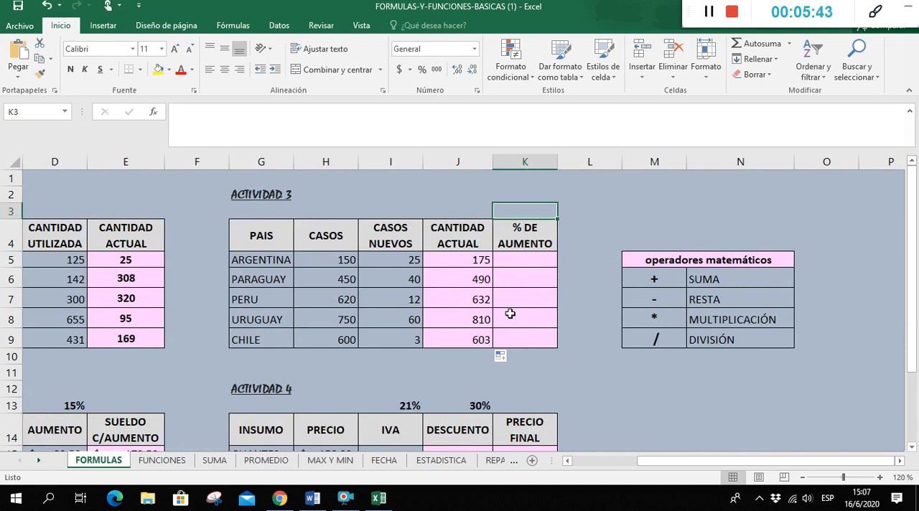
pyautogui.click(504, 197)
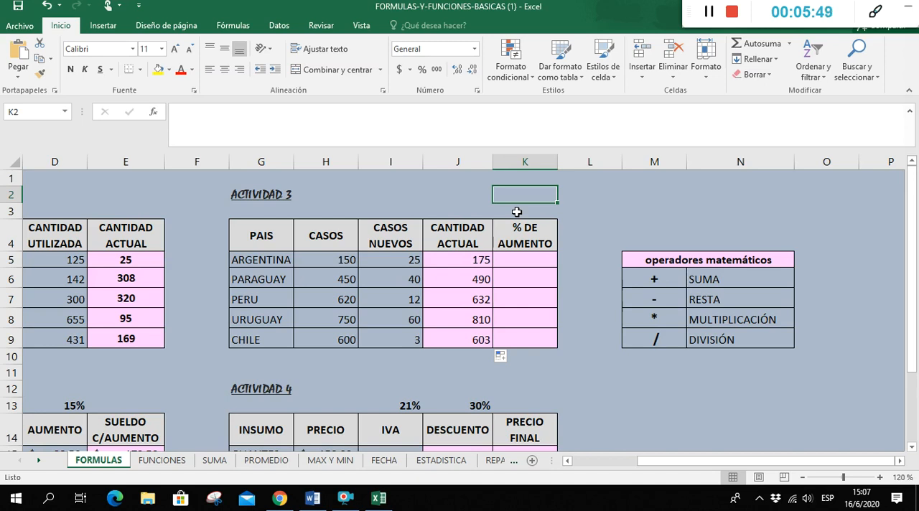
pyautogui.write('175')
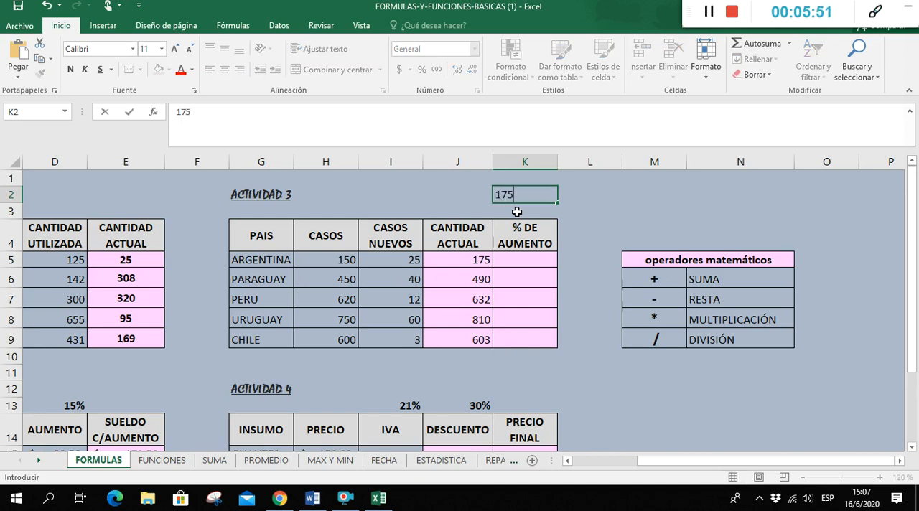
pyautogui.write('-----100%')
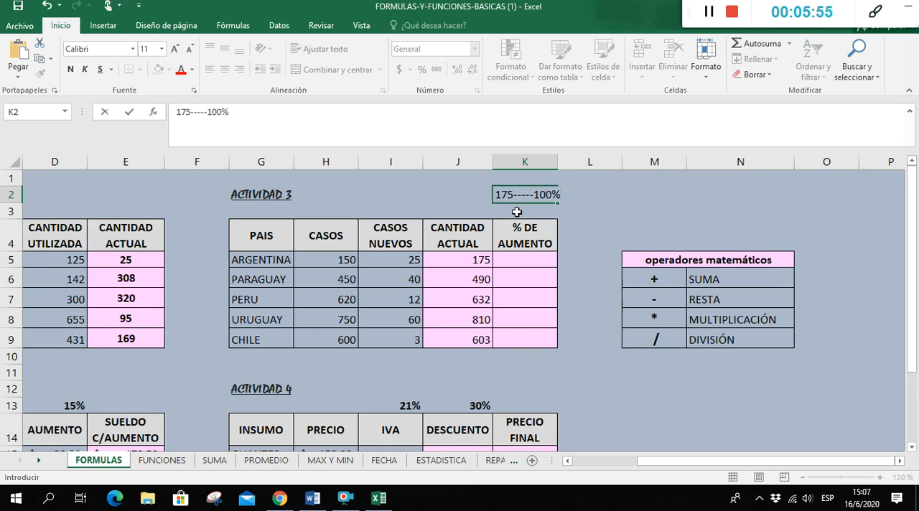
pyautogui.press('Return')
pyautogui.write('2')
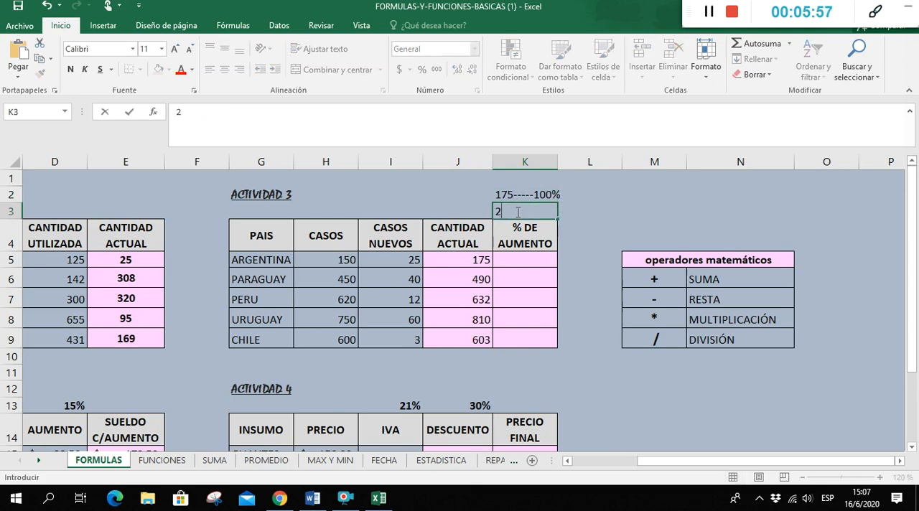
pyautogui.write('5------x')
pyautogui.press('Return')
pyautogui.press('Return')
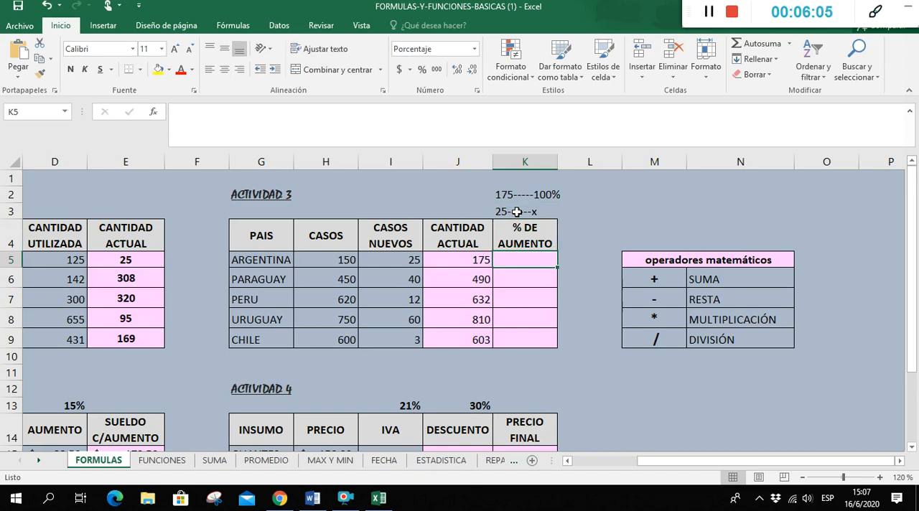
# Enter =(I5*100%)/J5 in K5 to calculate Argentina's % DE AUMENTO
pyautogui.write('=')
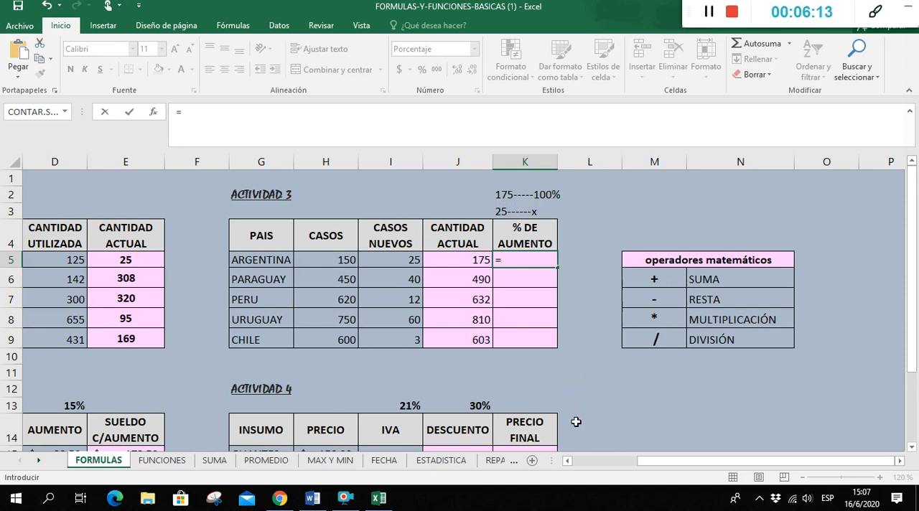
pyautogui.write('(')
pyautogui.click(402, 260)
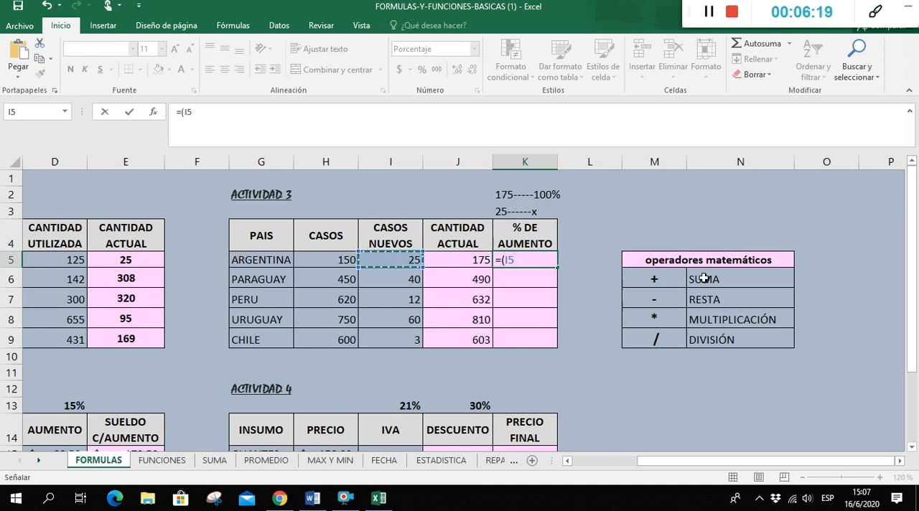
pyautogui.write('*')
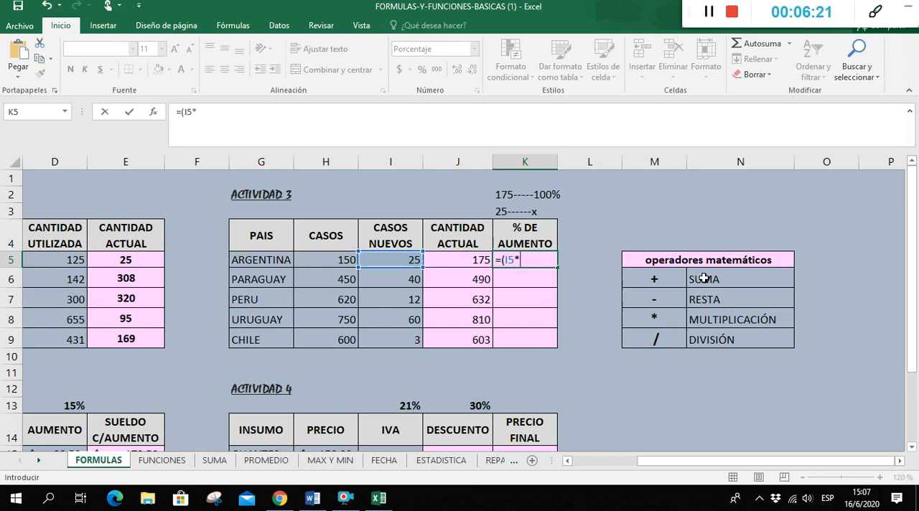
pyautogui.write('100%)')
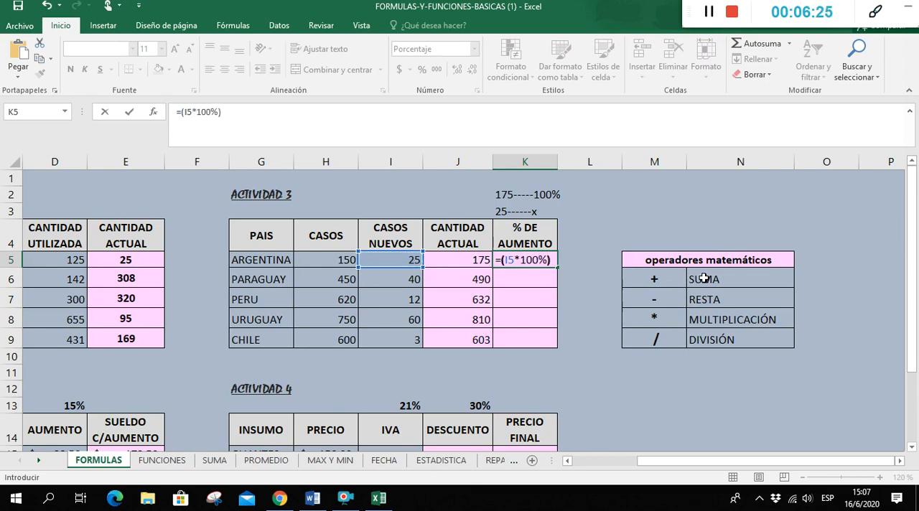
pyautogui.write('/')
pyautogui.click(447, 257)
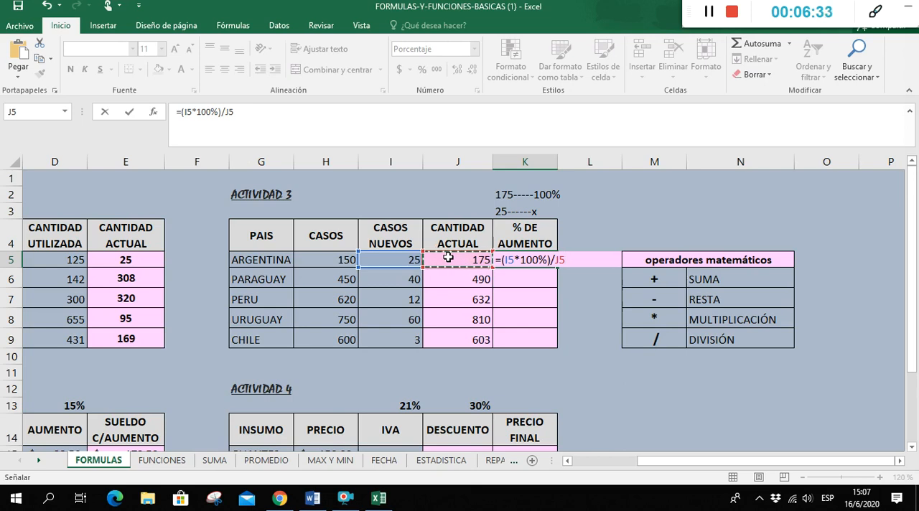
pyautogui.press('Return')
# Fill the K5 percentage formula through K9 and inspect the cell references used in K5
pyautogui.click(531, 261)
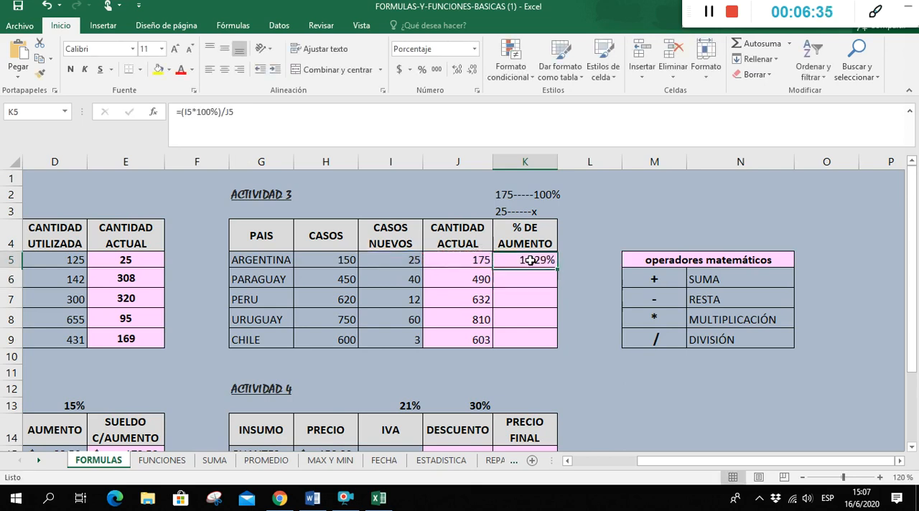
pyautogui.moveTo(555, 265); pyautogui.dragTo(553, 349)
pyautogui.doubleClick(539, 259)
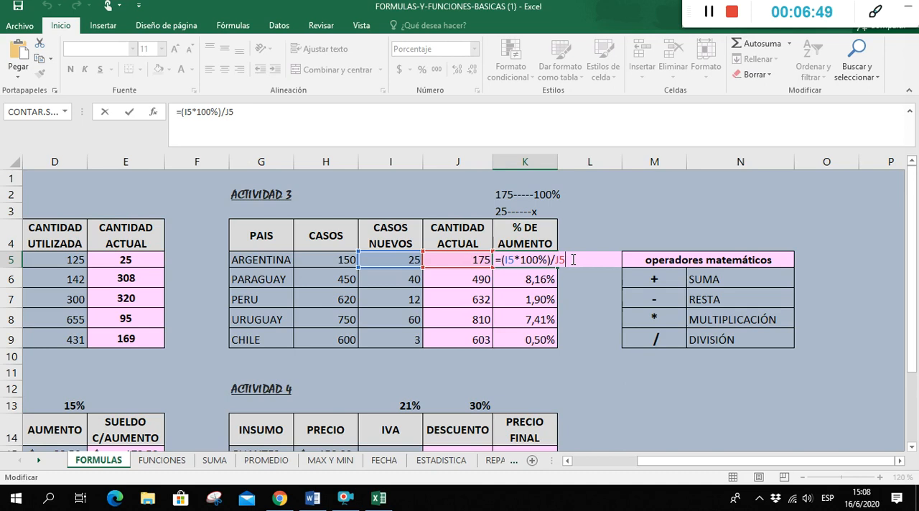
pyautogui.press('Return')
pyautogui.click(611, 384)
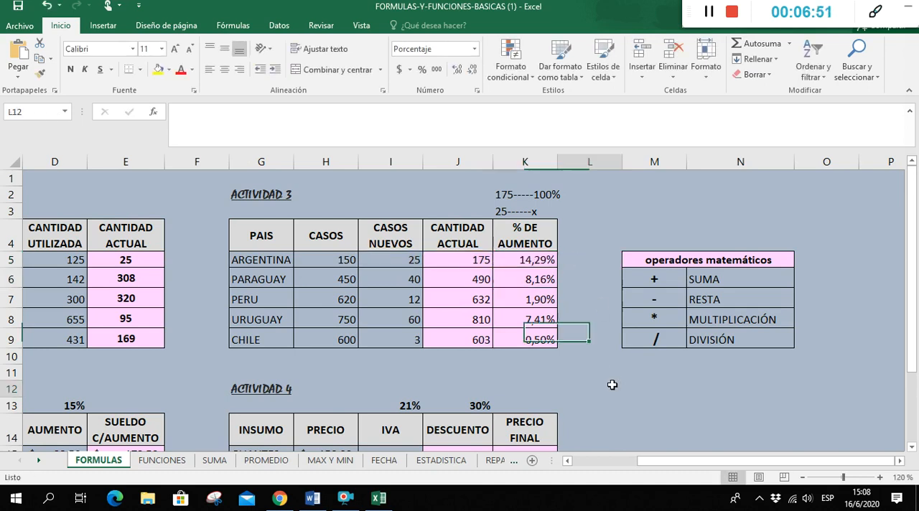
# In Actividad 4, enter =H15*$I$13 in I15 for the IVA of GUANTES and fill the formula through I19
pyautogui.scroll(-2, 612, 385)
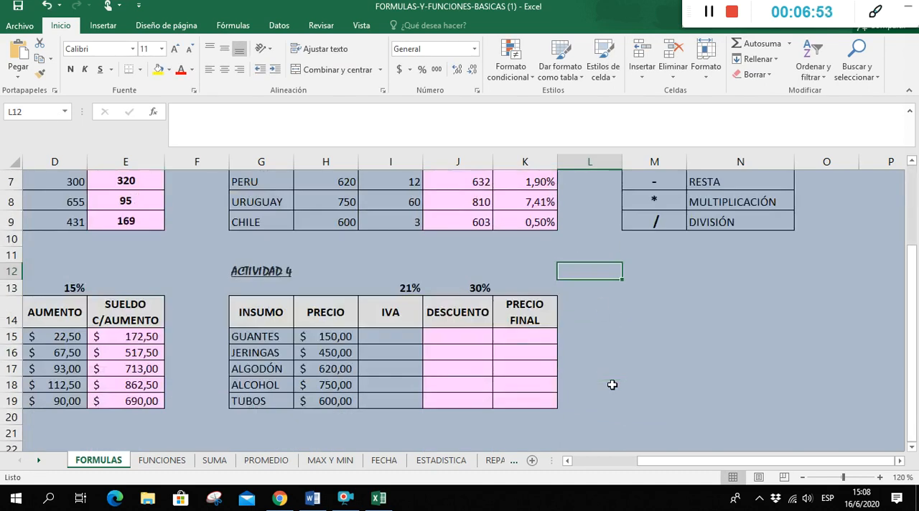
pyautogui.click(394, 336)
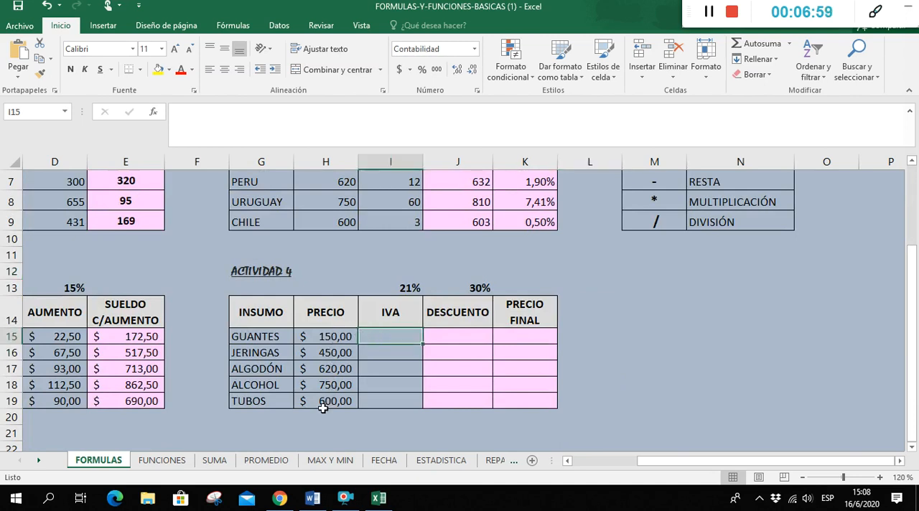
pyautogui.click(404, 288)
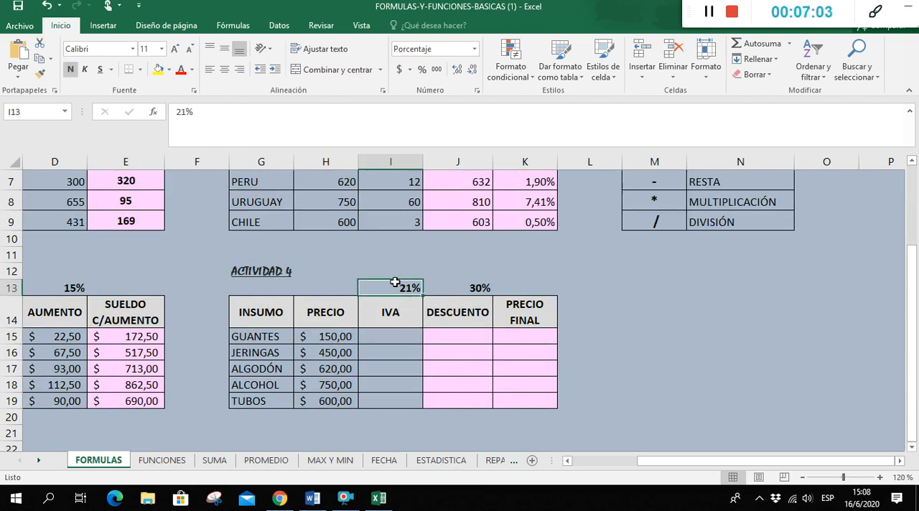
pyautogui.click(368, 335)
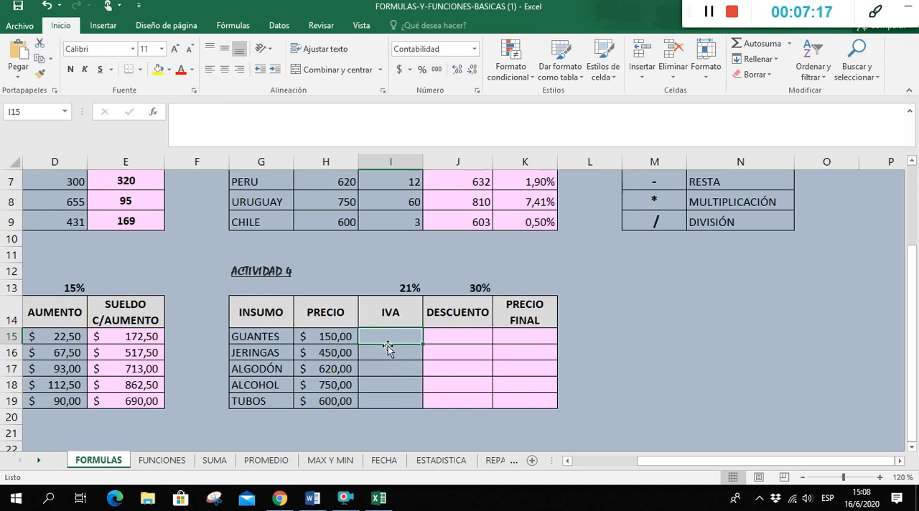
pyautogui.write('=')
pyautogui.click(327, 336)
pyautogui.write('*')
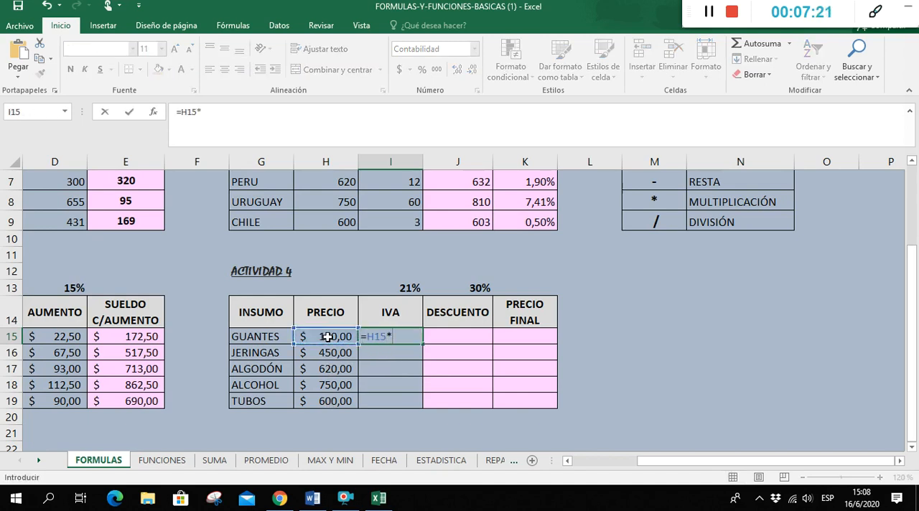
pyautogui.click(370, 287)
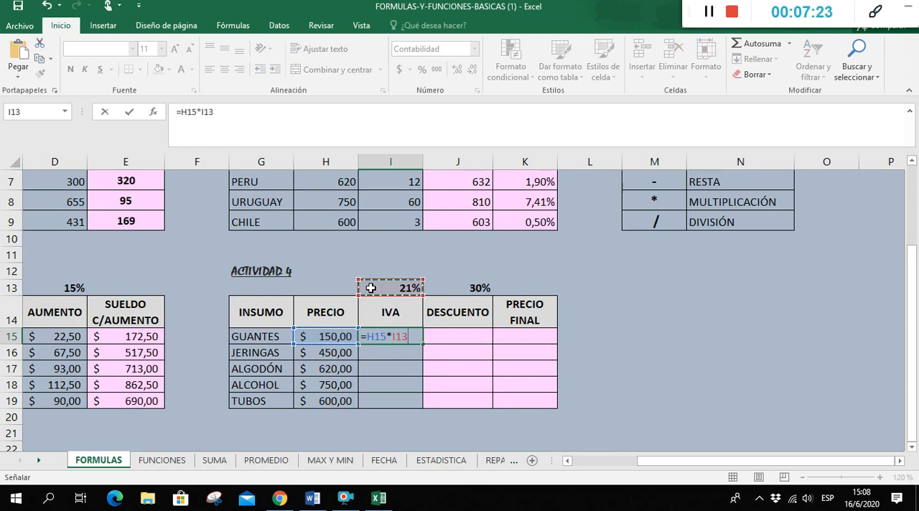
pyautogui.press('F4')
pyautogui.press('Return')
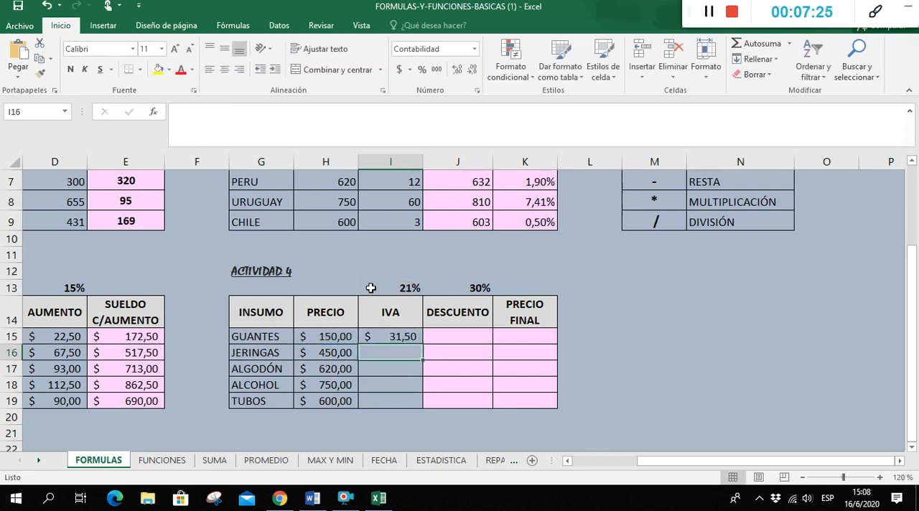
pyautogui.click(395, 337)
pyautogui.doubleClick(425, 344)
# Write the DESCUENTO formula =H15*J13 for GUANTES in J15 of Actividad 4
pyautogui.click(450, 338)
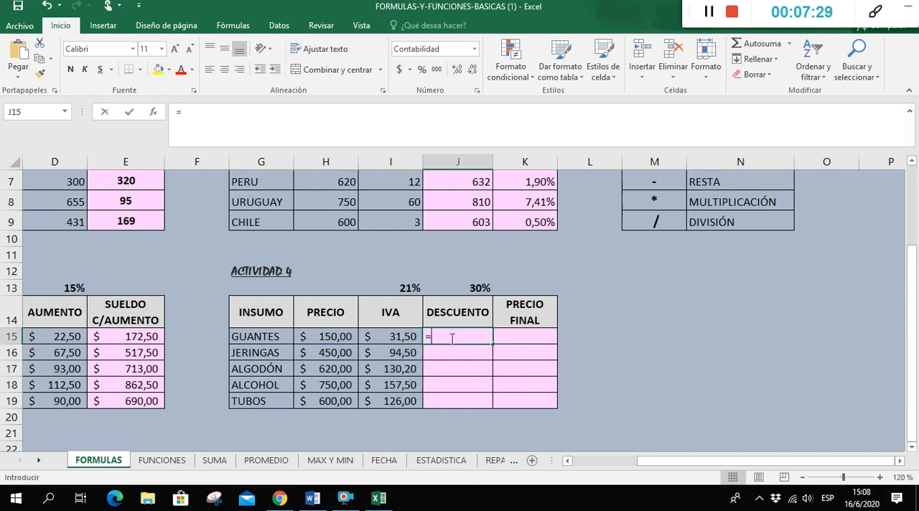
pyautogui.write('=')
pyautogui.click(315, 336)
pyautogui.write('*')
pyautogui.click(460, 288)
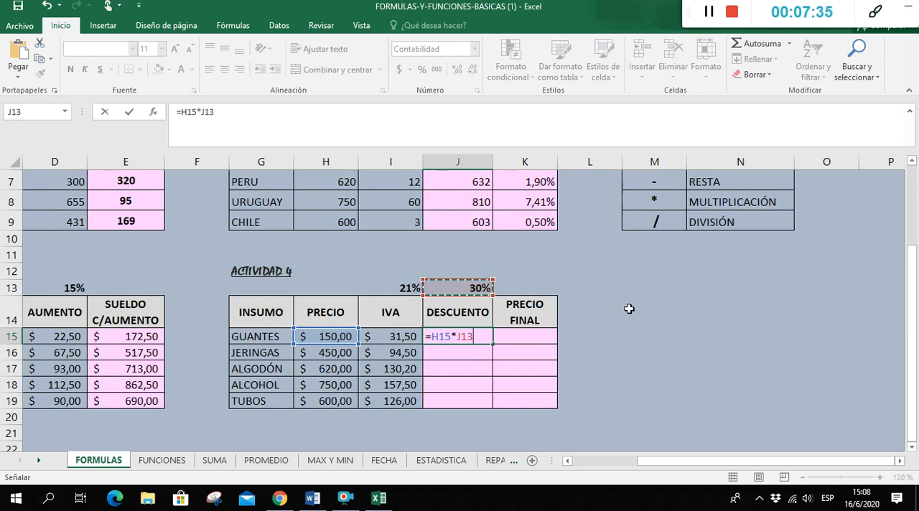
pyautogui.press('Return')
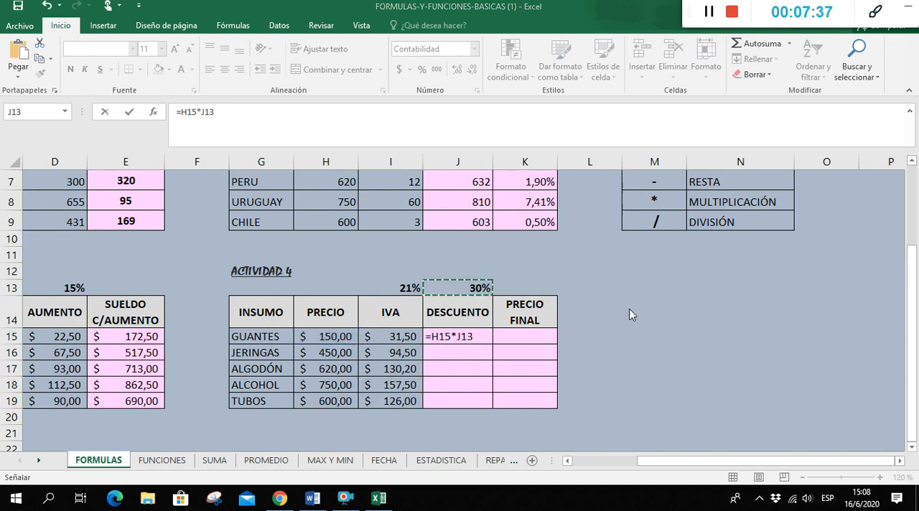
# Lock the discount rate's row in J15 so the formula reads =H15*J$13, and fill it through J19
pyautogui.press('super+p')
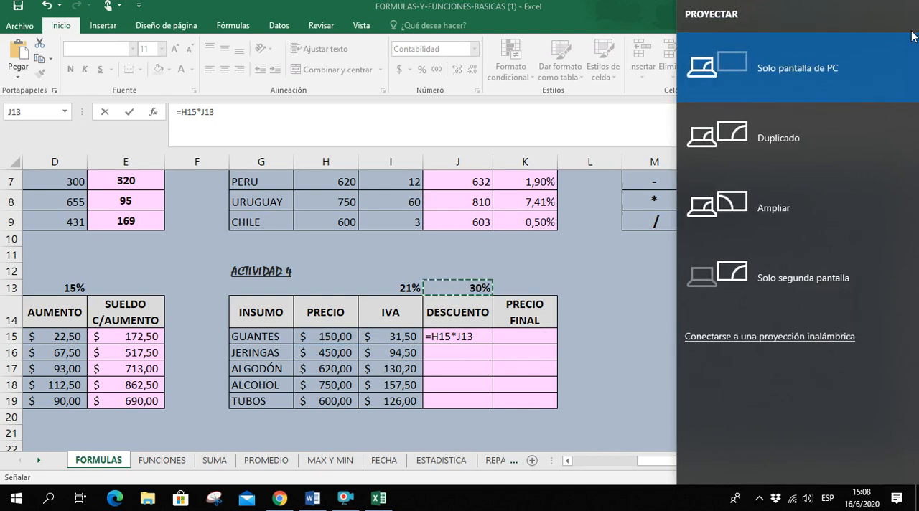
pyautogui.click(639, 378)
pyautogui.click(460, 336)
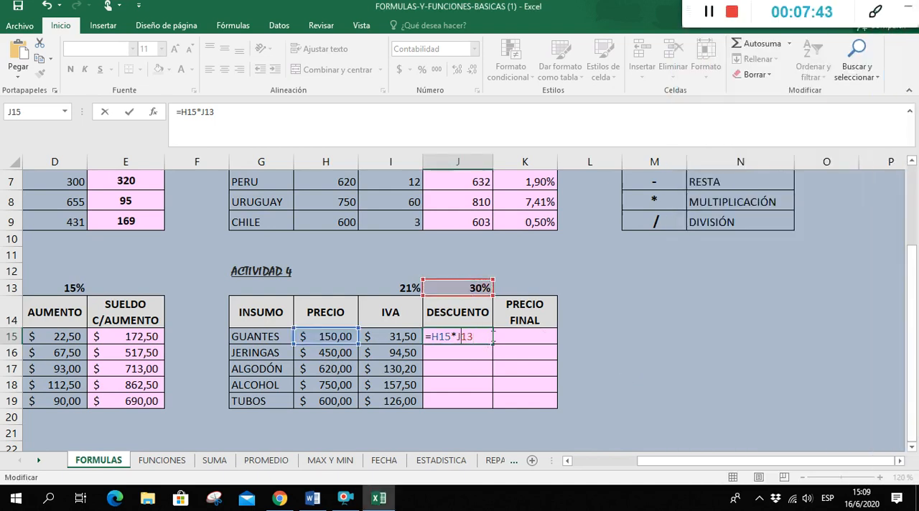
pyautogui.write('$')
pyautogui.press('Return')
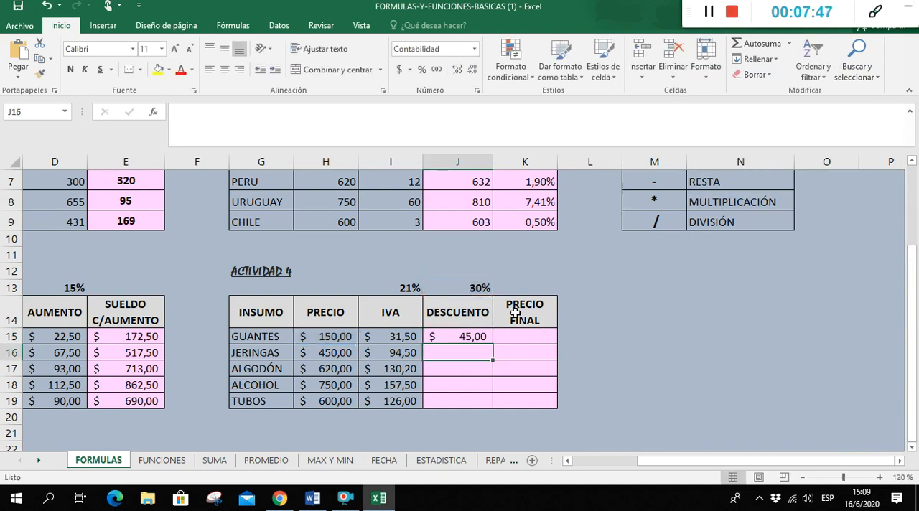
pyautogui.click(470, 337)
pyautogui.moveTo(491, 343); pyautogui.dragTo(491, 406)
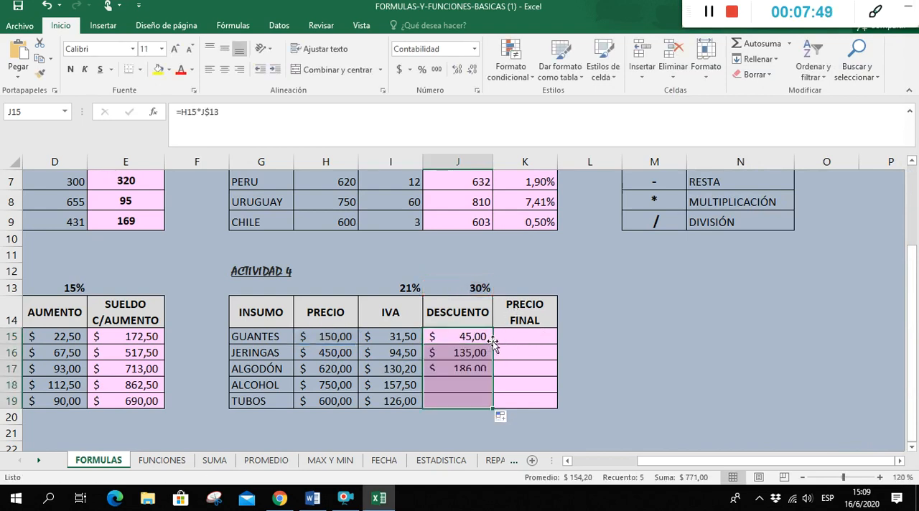
# Enter =H15+I15-J15 in K15 to calculate the PRECIO FINAL of GUANTES
pyautogui.click(524, 334)
pyautogui.write('=')
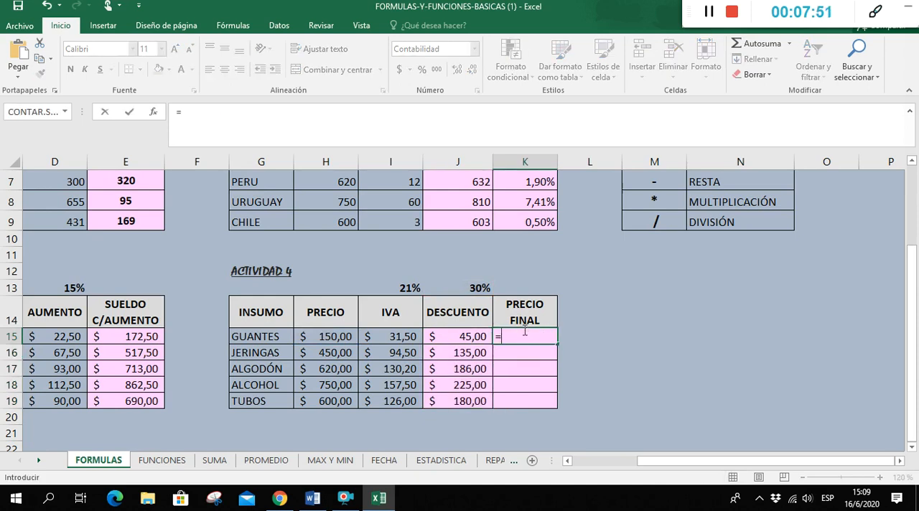
pyautogui.click(342, 336)
pyautogui.write('+')
pyautogui.click(398, 341)
pyautogui.write('-')
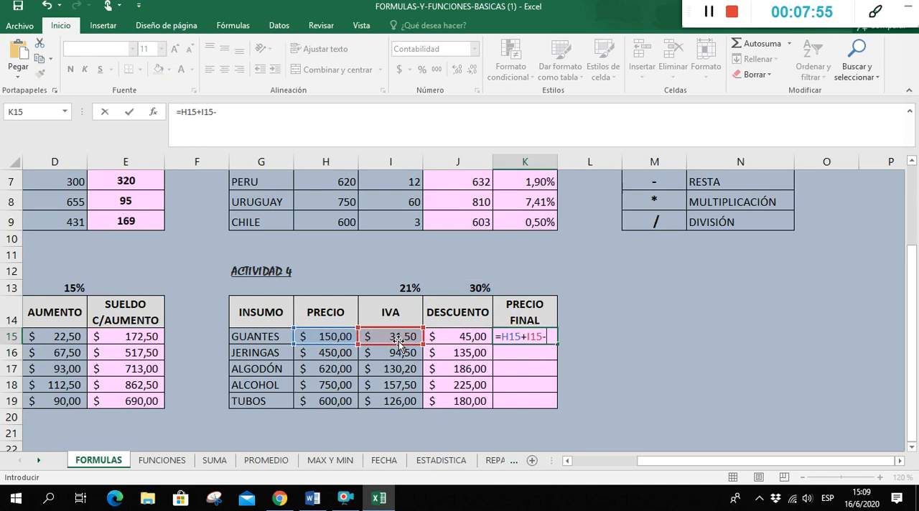
pyautogui.click(450, 340)
pyautogui.press('Return')
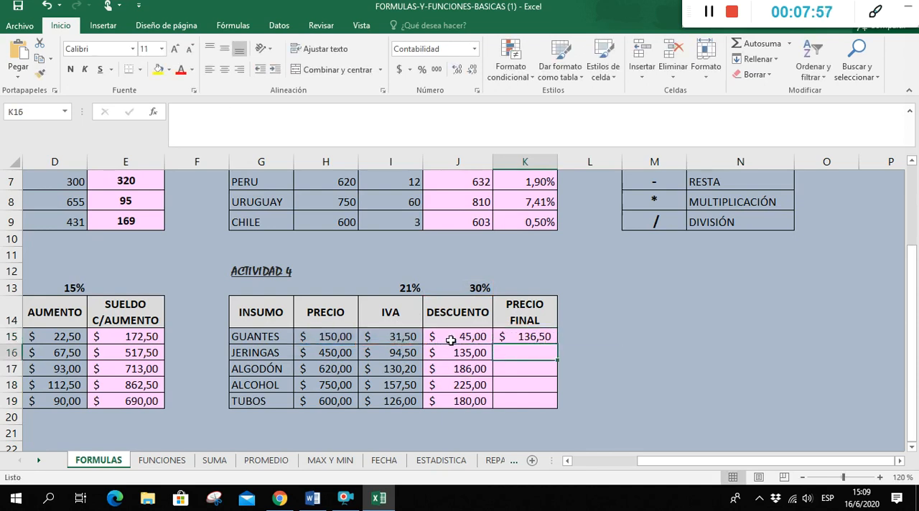
# Fill the PRECIO FINAL formula from K15 through K19
pyautogui.click(549, 339)
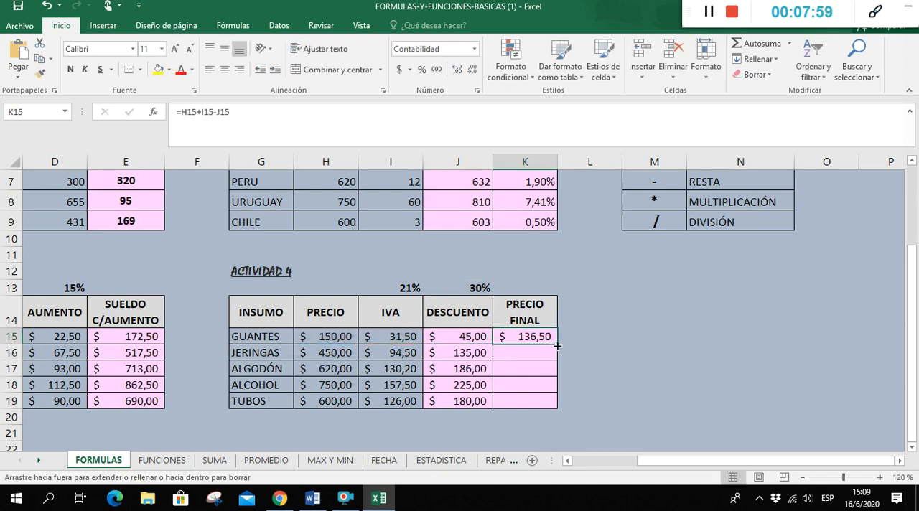
pyautogui.doubleClick(558, 347)
pyautogui.click(610, 343)
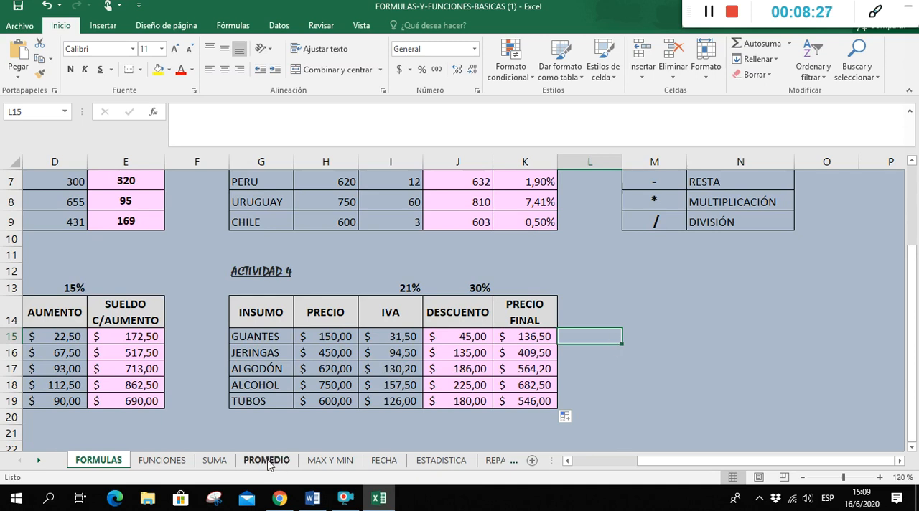
# View the FUNCIONES sheet's definition, and on the SUMA sheet enter =SUMA(C4:E4) in F4 and fill it through F8
pyautogui.click(178, 463)
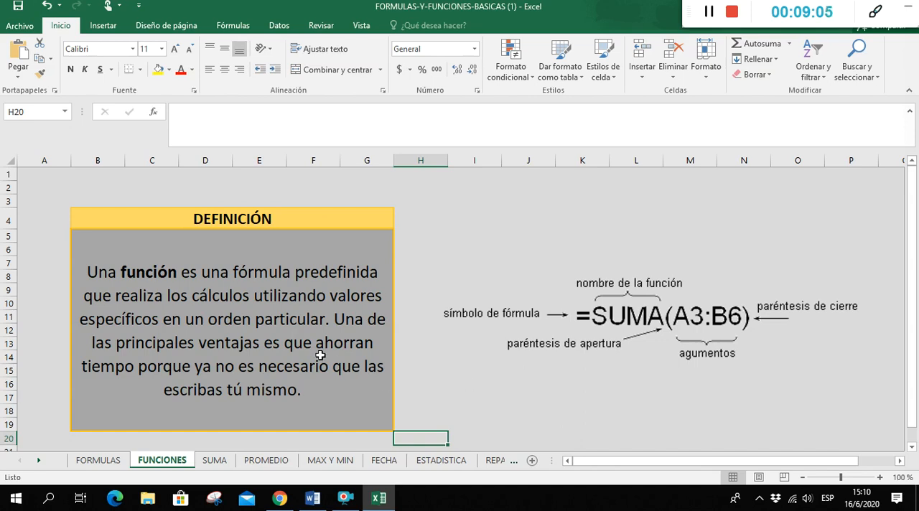
pyautogui.click(212, 463)
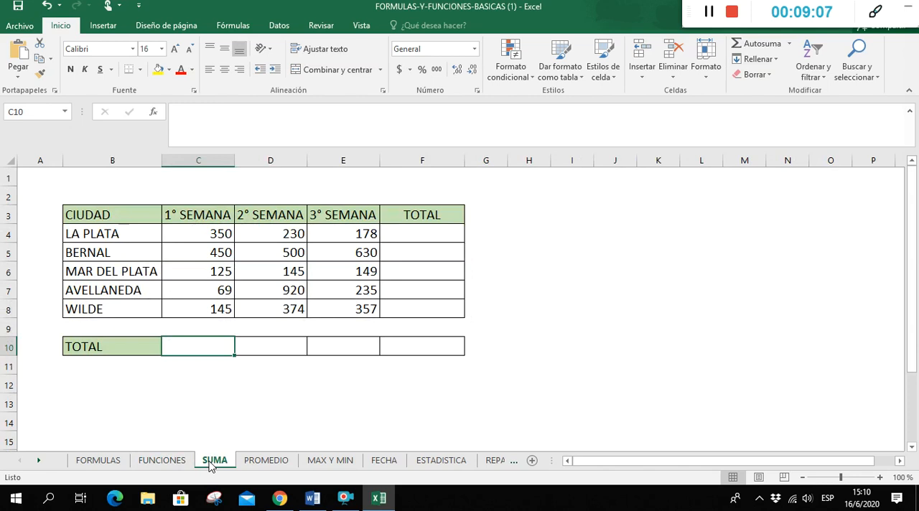
pyautogui.click(404, 237)
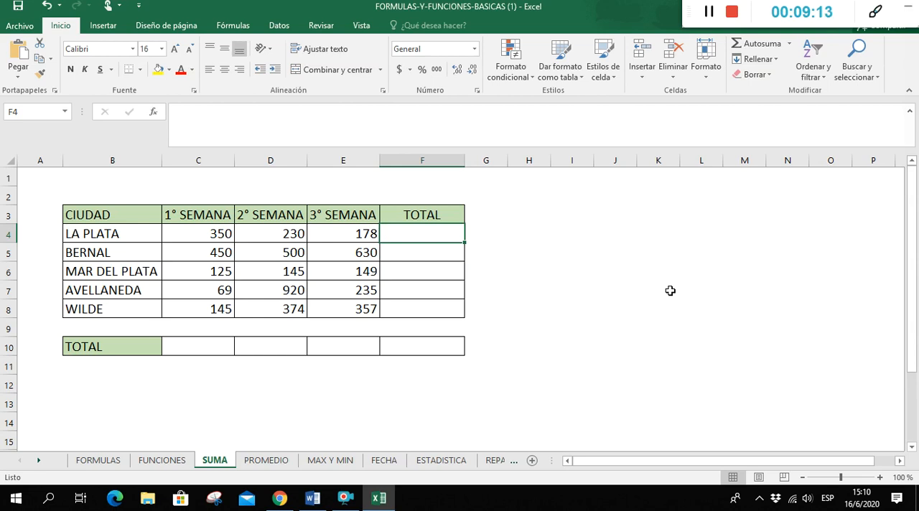
pyautogui.write('=suma(')
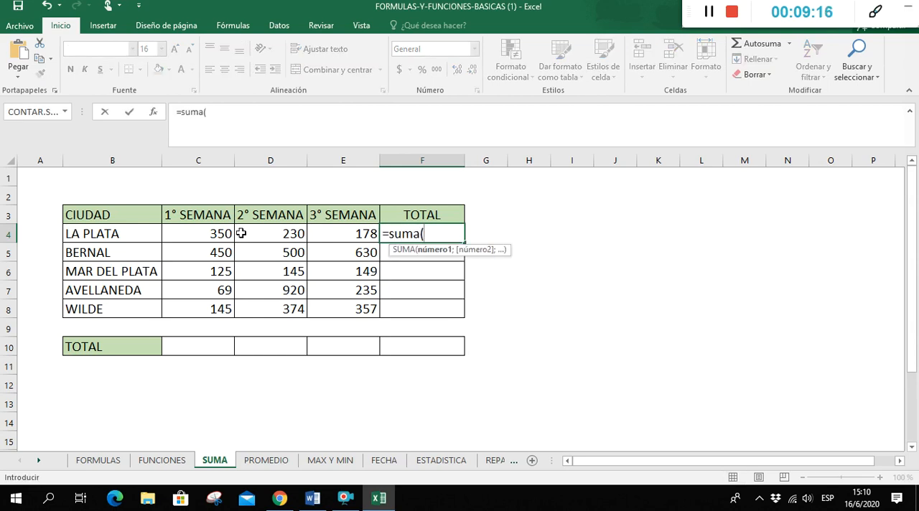
pyautogui.moveTo(212, 232); pyautogui.dragTo(335, 227)
pyautogui.moveTo(221, 237); pyautogui.dragTo(328, 232)
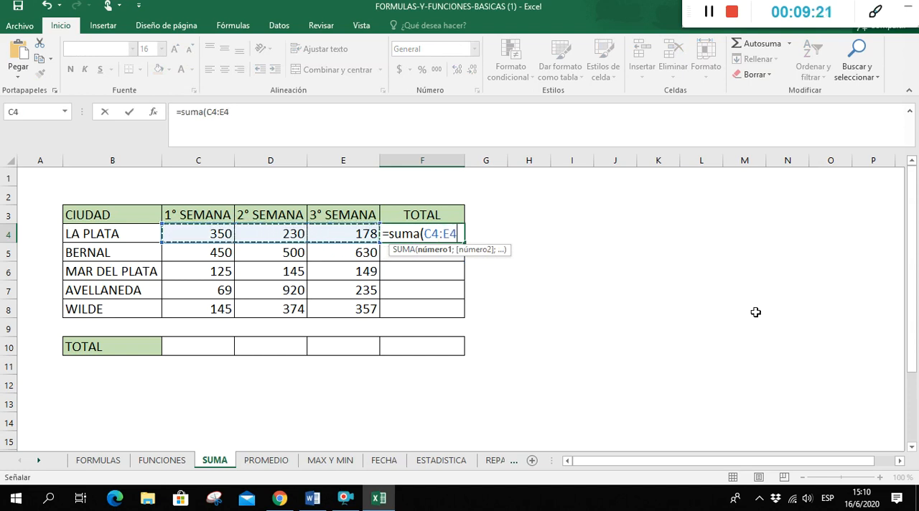
pyautogui.write(')')
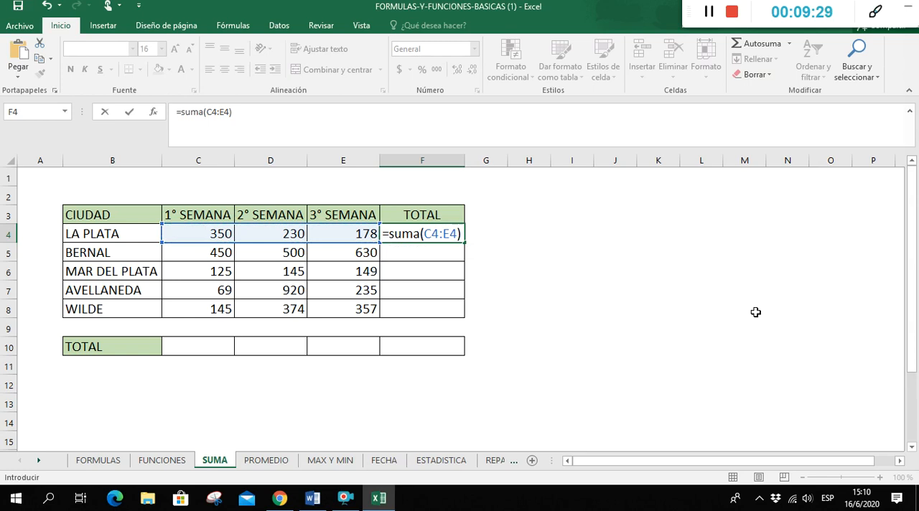
pyautogui.hotkey('ctrl', 'Return')
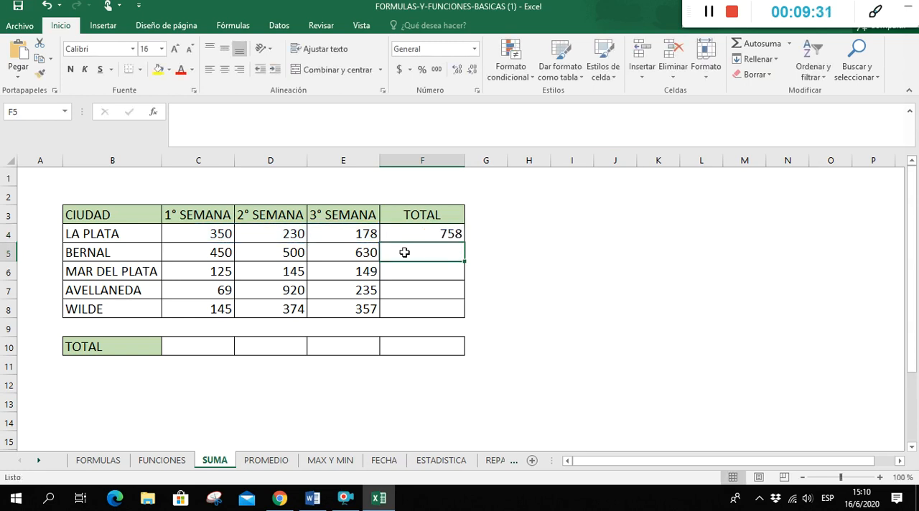
pyautogui.doubleClick(464, 243)
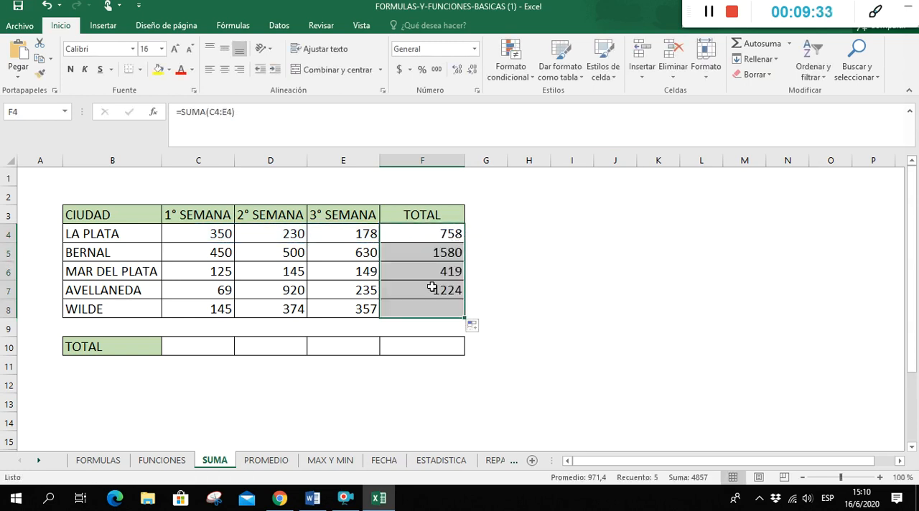
# Try totalling the columns with =SUMA(C4:C8) in C10 filled through F10, and clear those cells
pyautogui.click(206, 343)
pyautogui.write('=suma(')
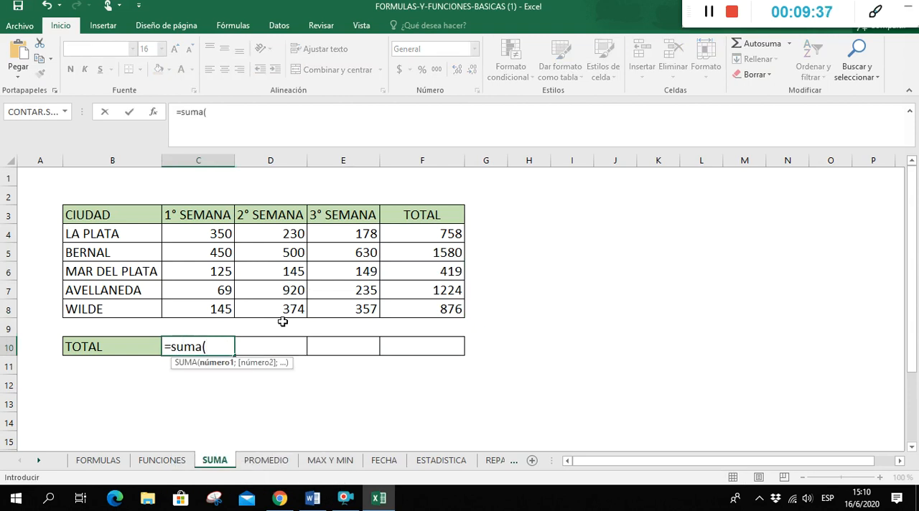
pyautogui.moveTo(174, 234); pyautogui.dragTo(189, 310)
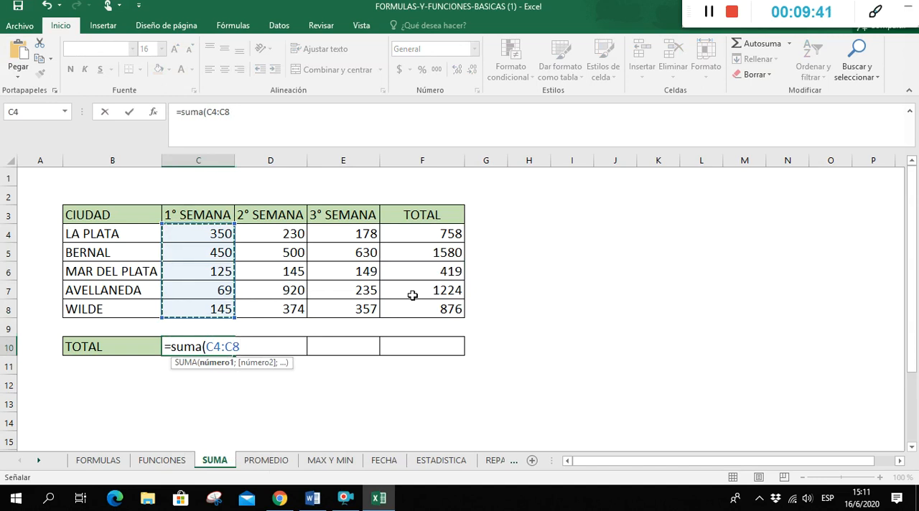
pyautogui.write(')')
pyautogui.press('Return')
pyautogui.click(204, 343)
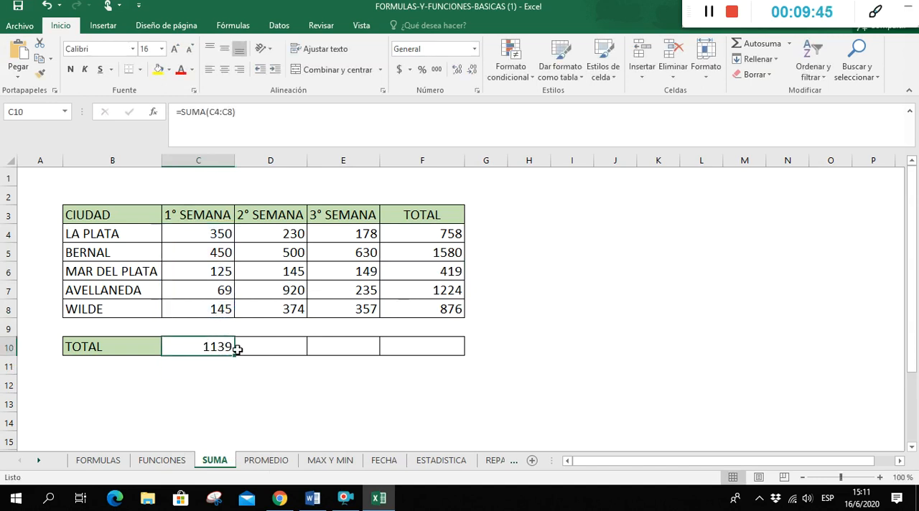
pyautogui.moveTo(237, 349); pyautogui.dragTo(448, 348)
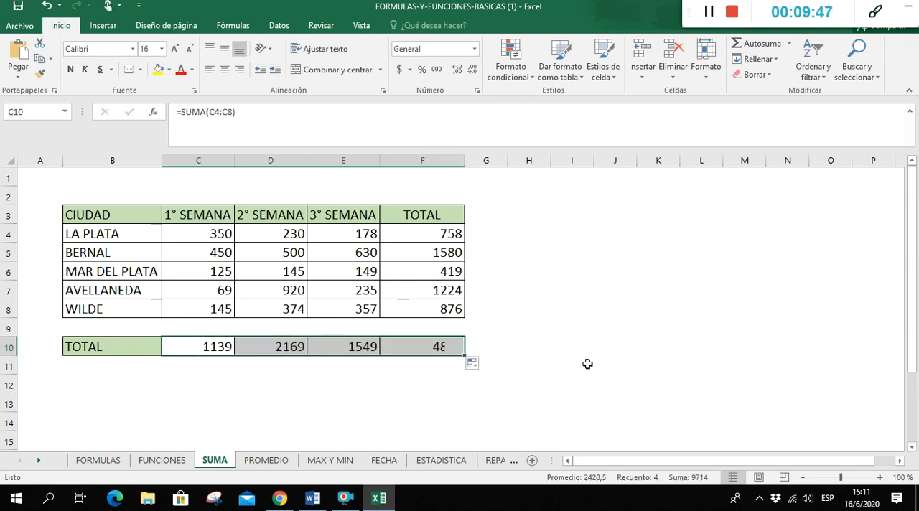
pyautogui.press('Delete')
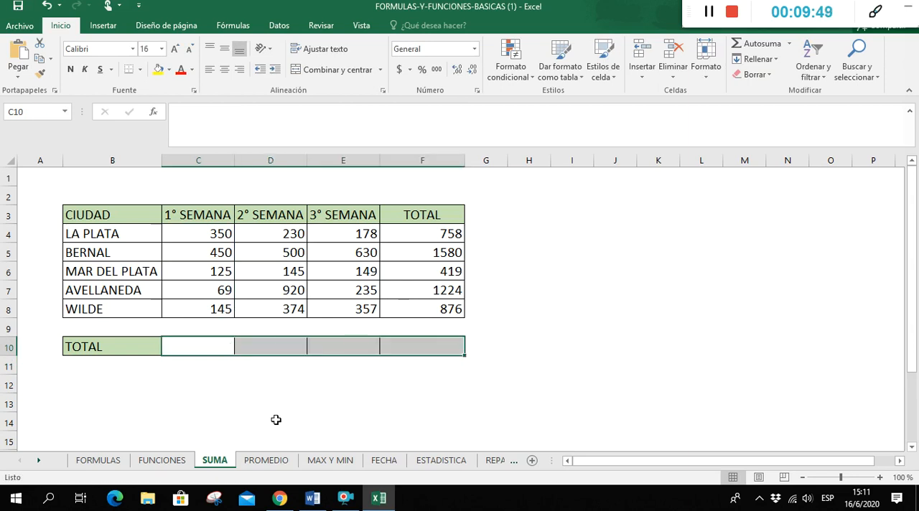
# Use AutoSum in C10 to total C4:C8 and fill the formula across through F10
pyautogui.click(211, 343)
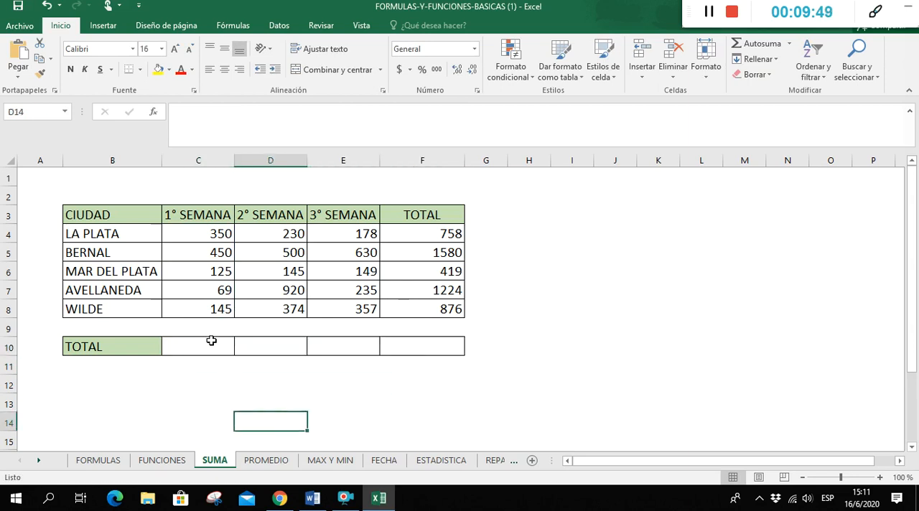
pyautogui.click(746, 44)
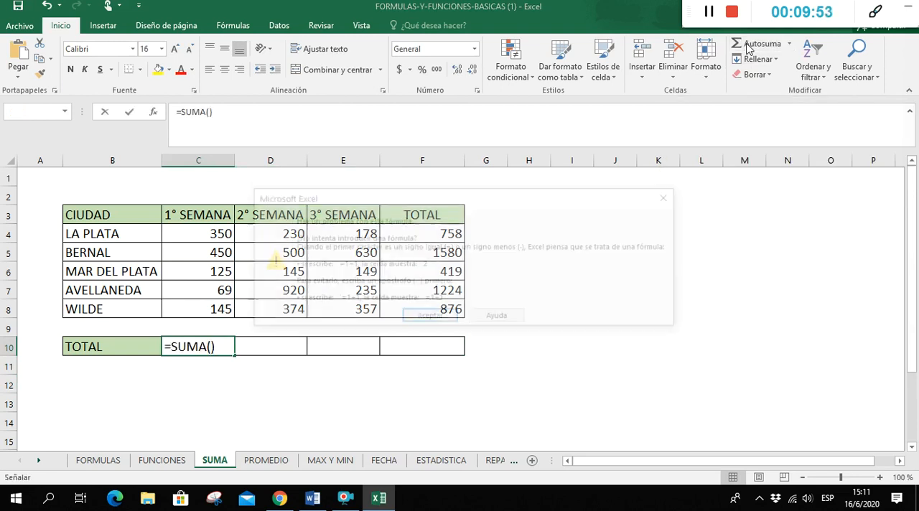
pyautogui.click(430, 319)
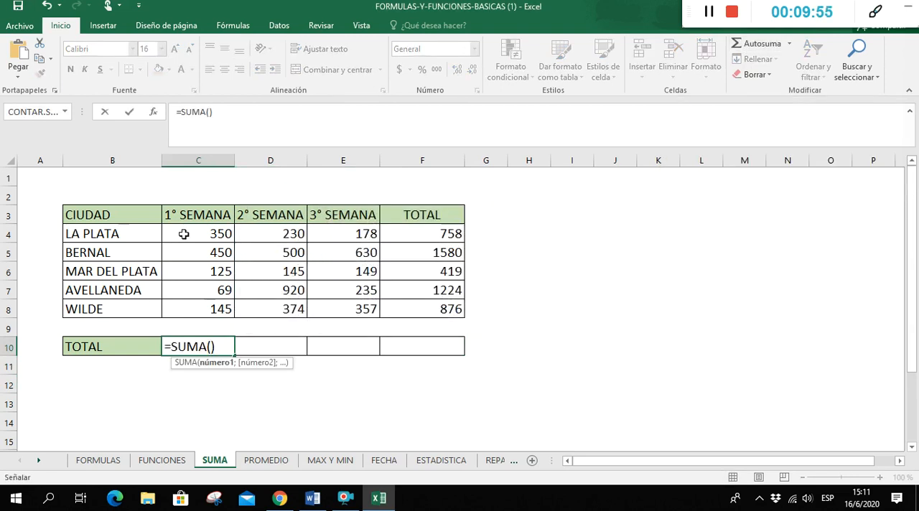
pyautogui.moveTo(181, 234); pyautogui.dragTo(208, 307)
pyautogui.press('Return')
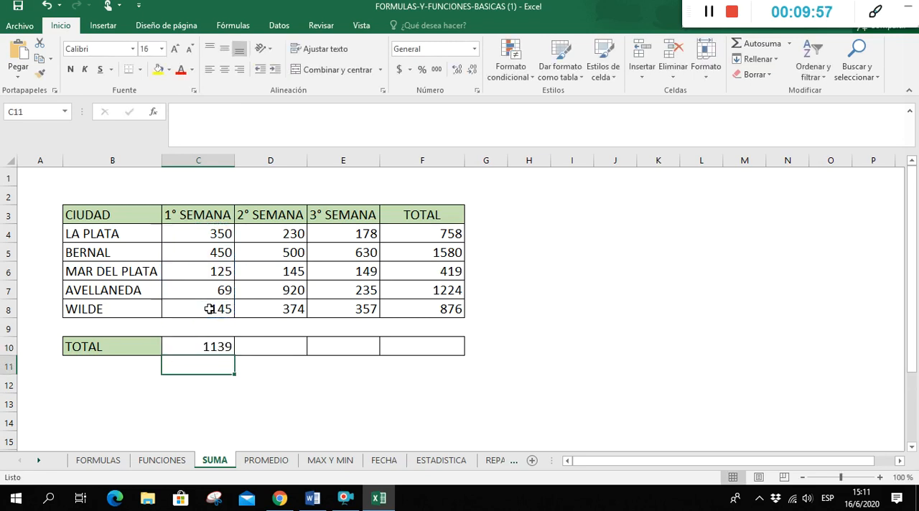
pyautogui.click(216, 346)
pyautogui.moveTo(235, 354); pyautogui.dragTo(440, 348)
pyautogui.click(529, 332)
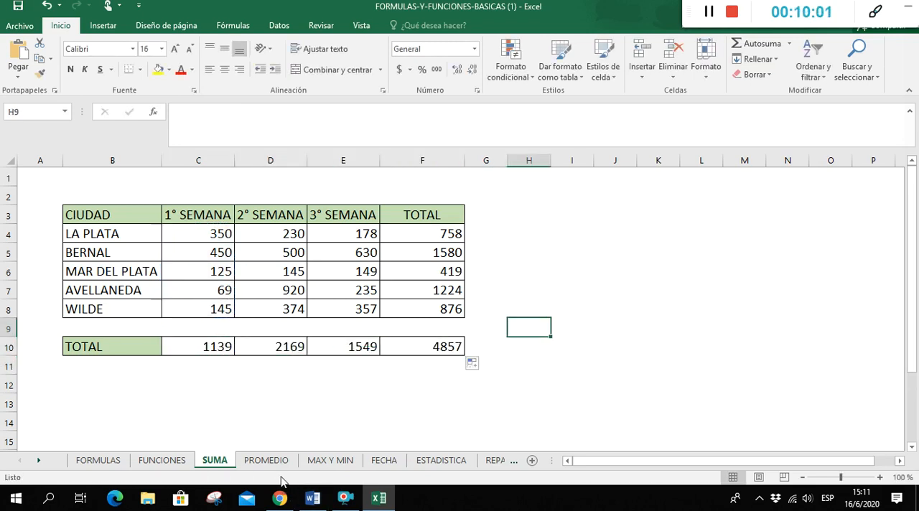
# On the PROMEDIO sheet, enter =PROMEDIO(C5:E5) in F5 to average the first student's three grades
pyautogui.click(266, 460)
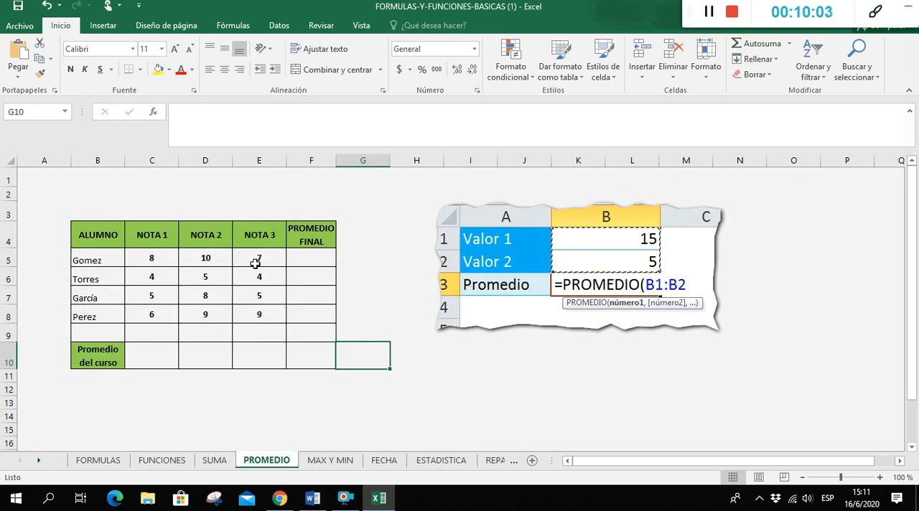
pyautogui.click(301, 260)
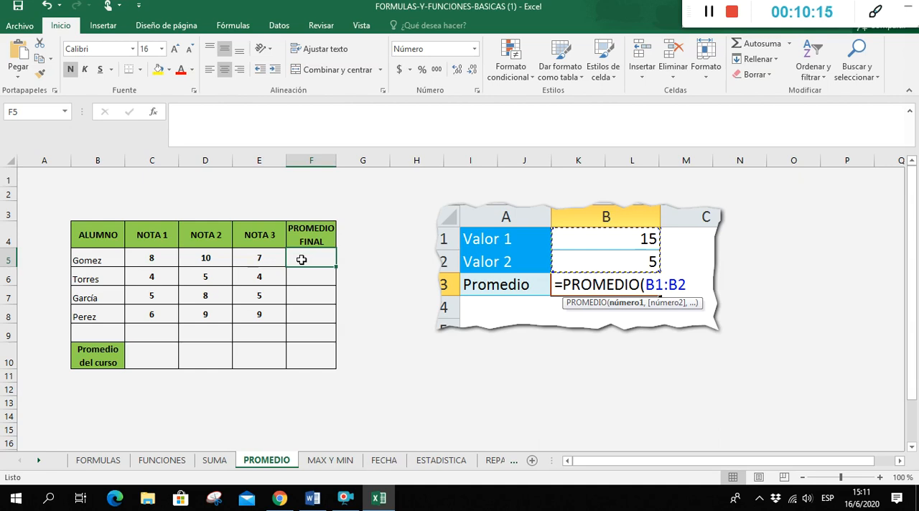
pyautogui.write('=proemd')
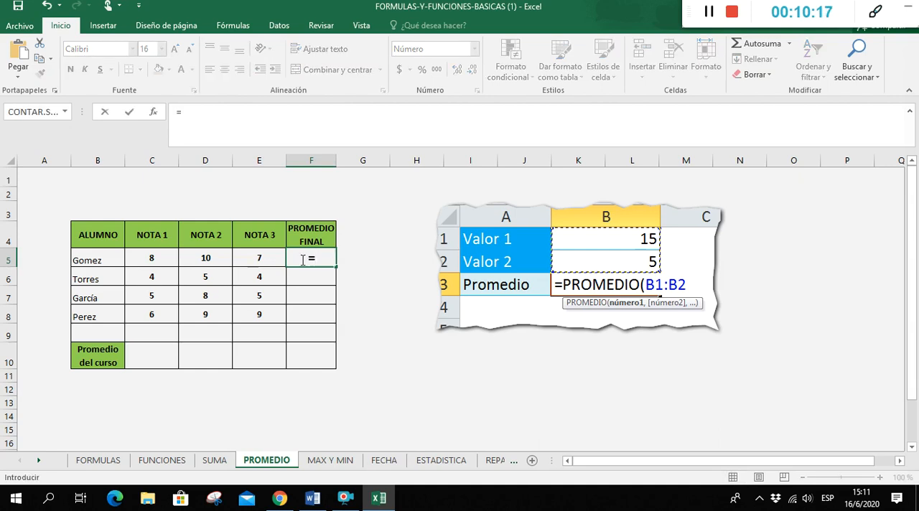
pyautogui.press('BackSpace')
pyautogui.press('BackSpace')
pyautogui.press('BackSpace')
pyautogui.write('meido')
pyautogui.press('BackSpace')
pyautogui.press('BackSpace')
pyautogui.press('BackSpace')
pyautogui.write('dio(')
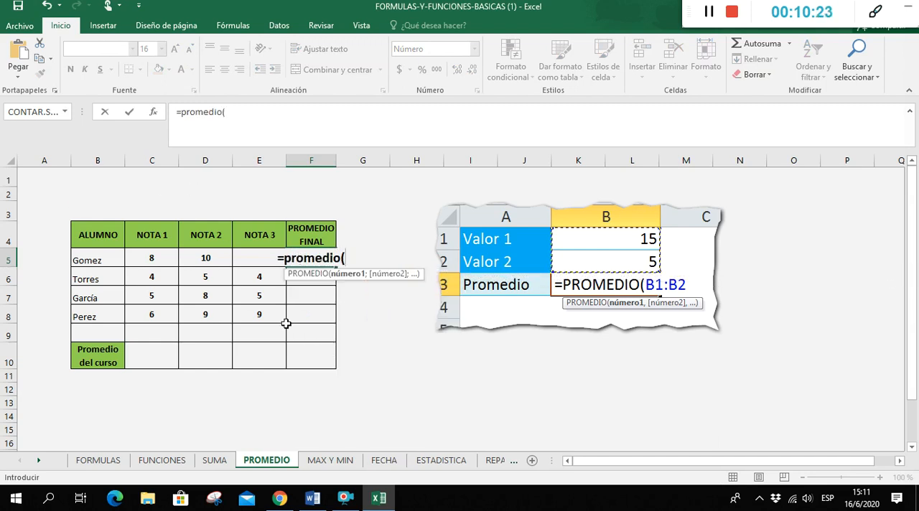
pyautogui.moveTo(152, 260); pyautogui.dragTo(249, 257)
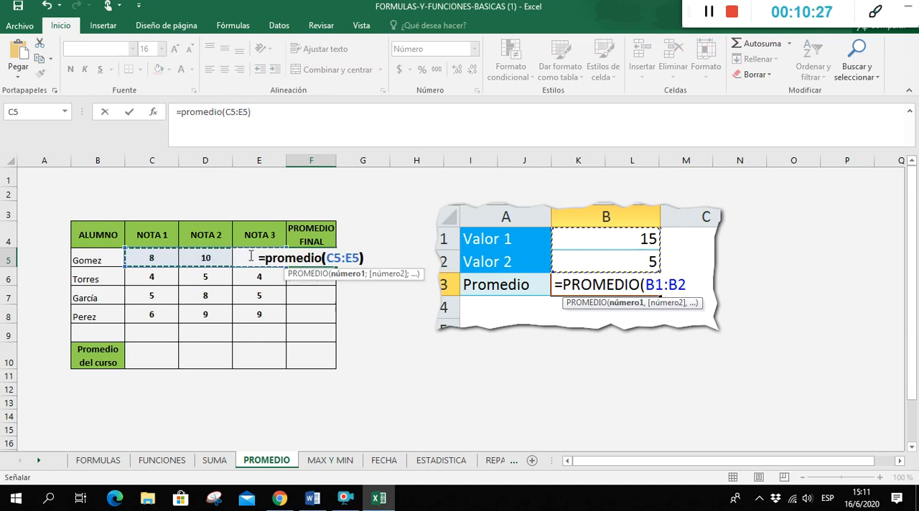
pyautogui.write(')')
pyautogui.hotkey('ctrl', 'Return')
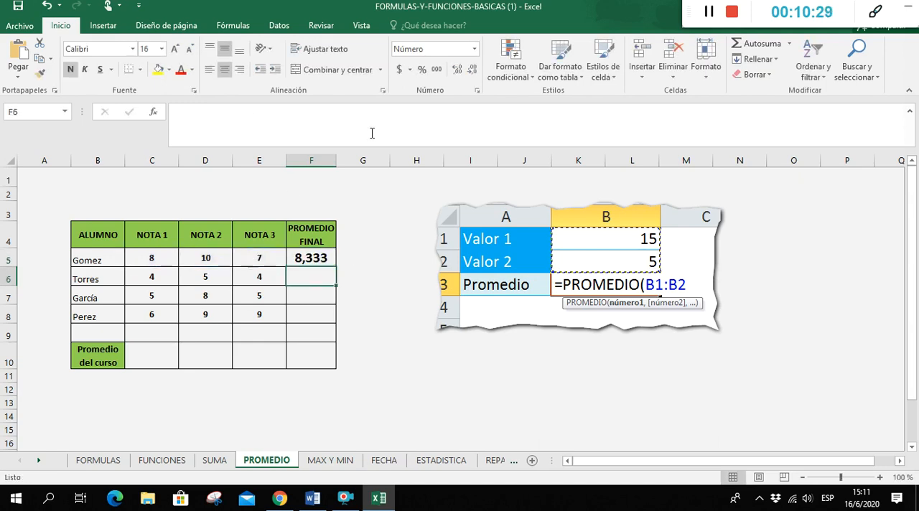
# Fill the PROMEDIO FINAL formula from F5 through F8 and format those averages without decimals
pyautogui.moveTo(336, 268); pyautogui.dragTo(337, 321)
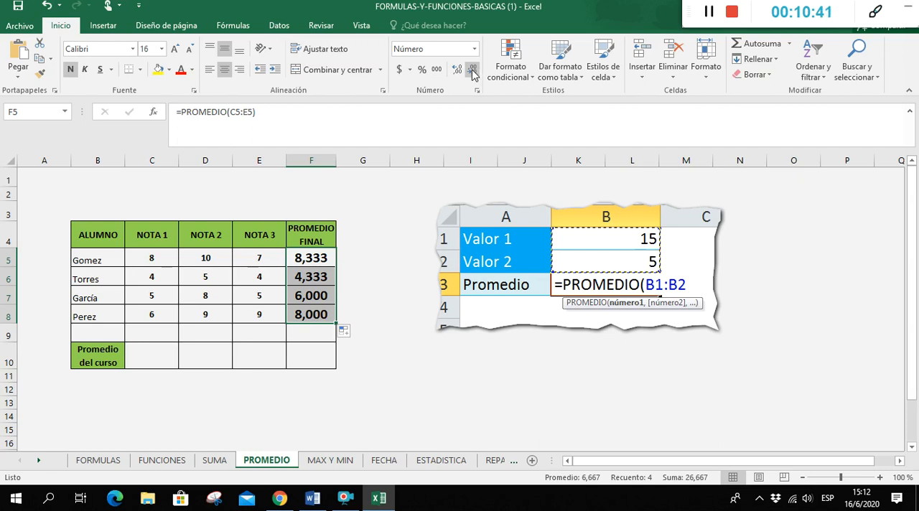
pyautogui.click(399, 336)
pyautogui.moveTo(319, 260); pyautogui.dragTo(331, 317)
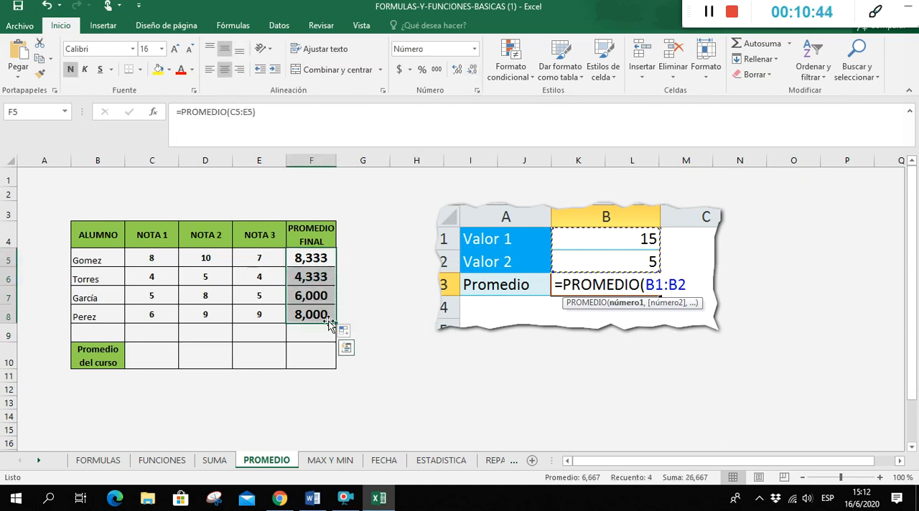
pyautogui.click(473, 69)
pyautogui.click(472, 69)
pyautogui.click(473, 70)
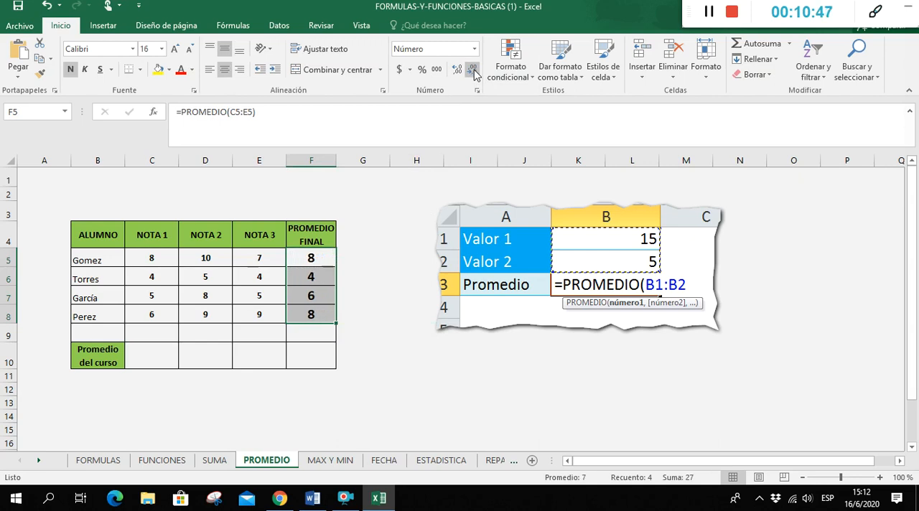
pyautogui.click(408, 365)
# Enter =PROMEDIO(F5:F8) in C10 as the course average from the students' final averages
pyautogui.click(143, 356)
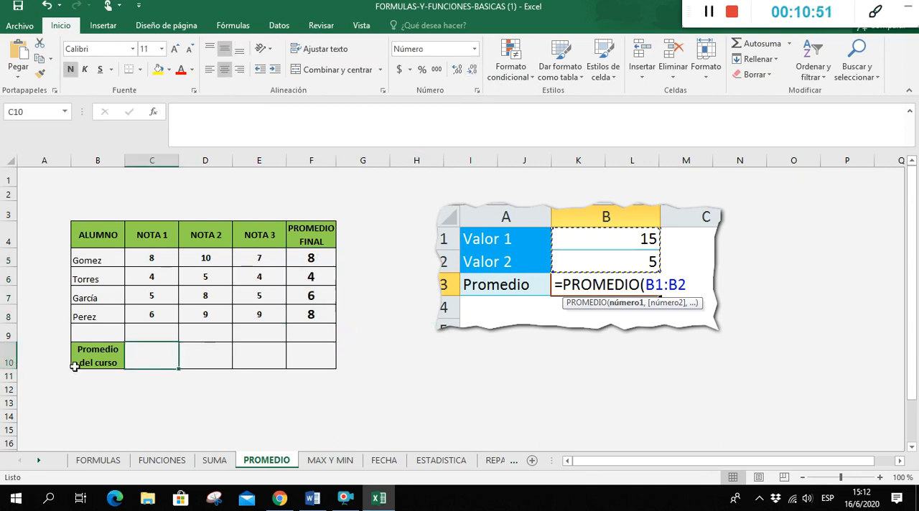
pyautogui.write('=pro')
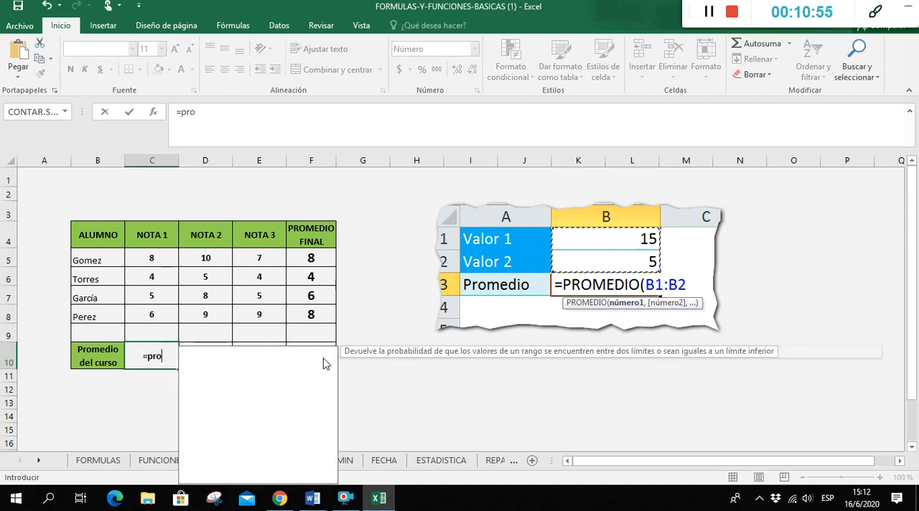
pyautogui.write('medio(')
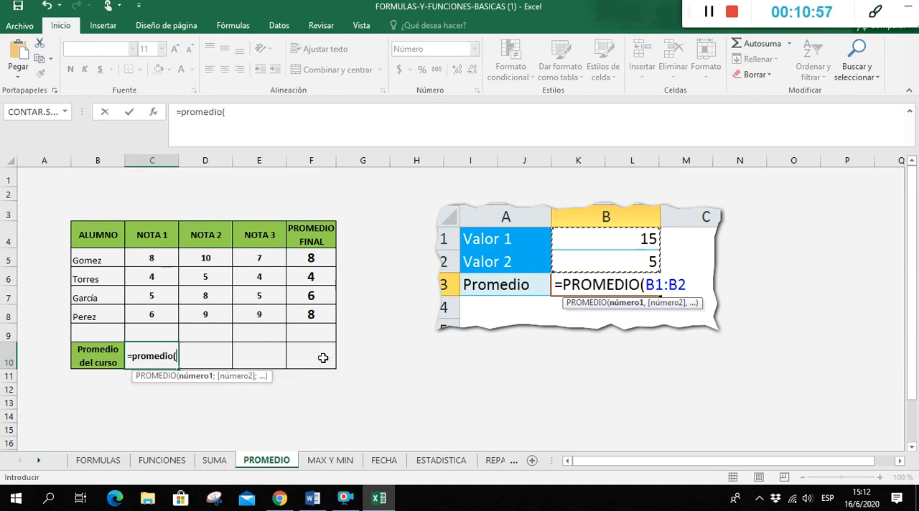
pyautogui.moveTo(311, 259); pyautogui.dragTo(320, 313)
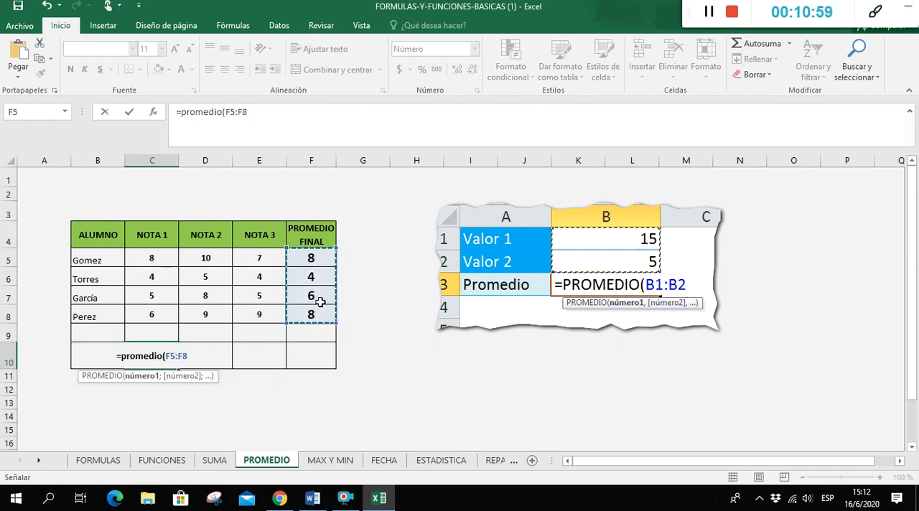
pyautogui.write(')')
pyautogui.press('Return')
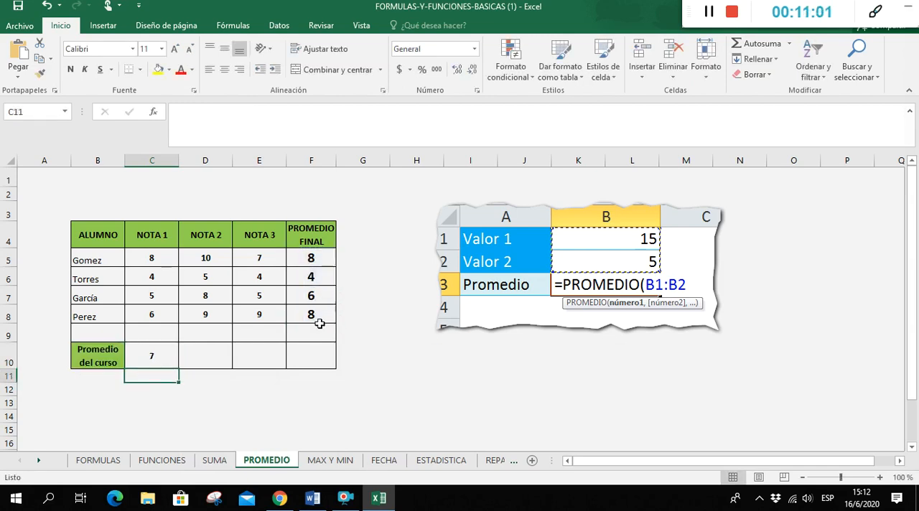
# Try averaging all the individual grades with =PROMEDIO(C5:E9) in E10
pyautogui.click(251, 361)
pyautogui.write('=prome')
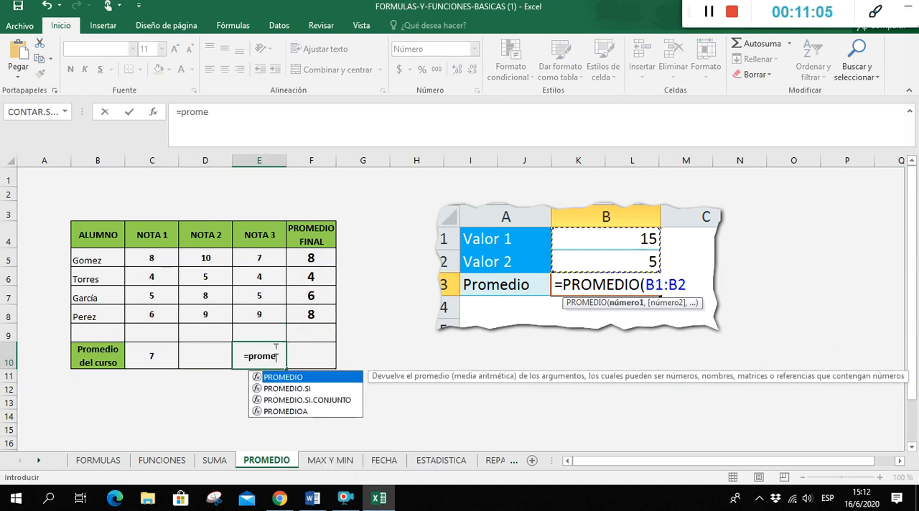
pyautogui.write('dio(')
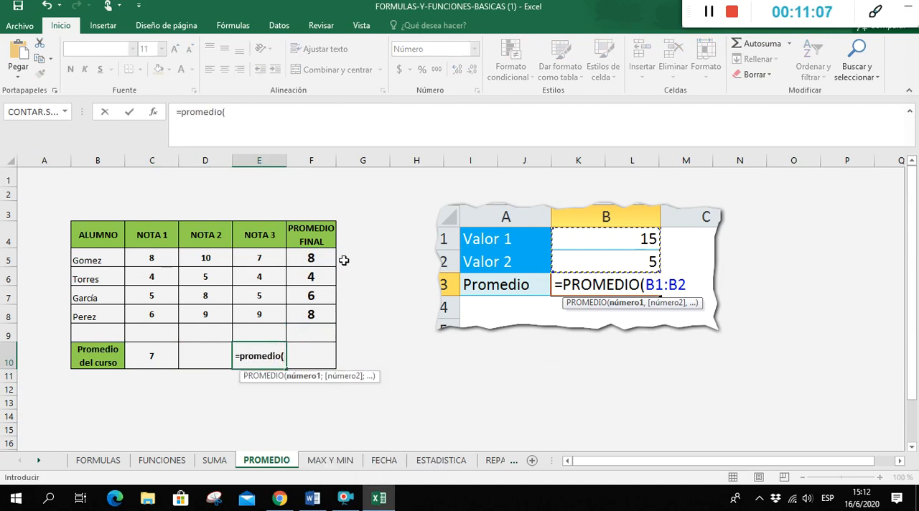
pyautogui.moveTo(153, 260); pyautogui.dragTo(273, 327)
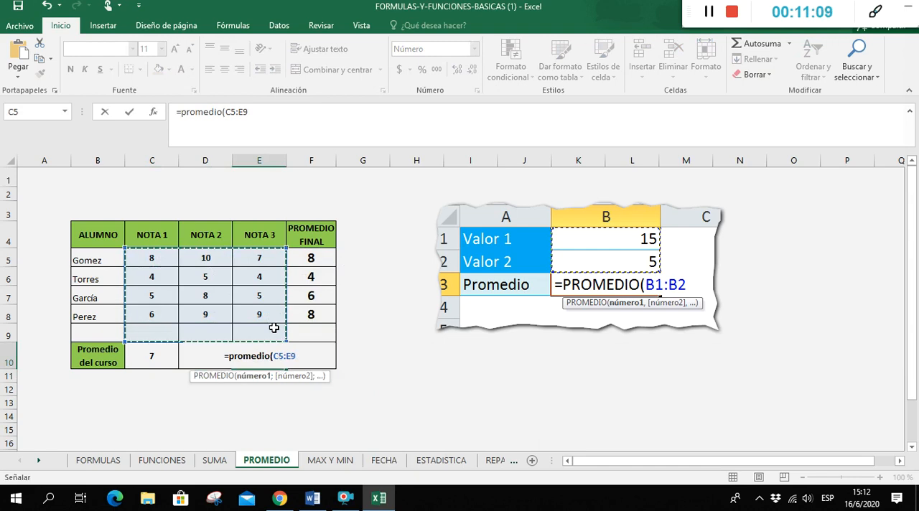
pyautogui.write(')')
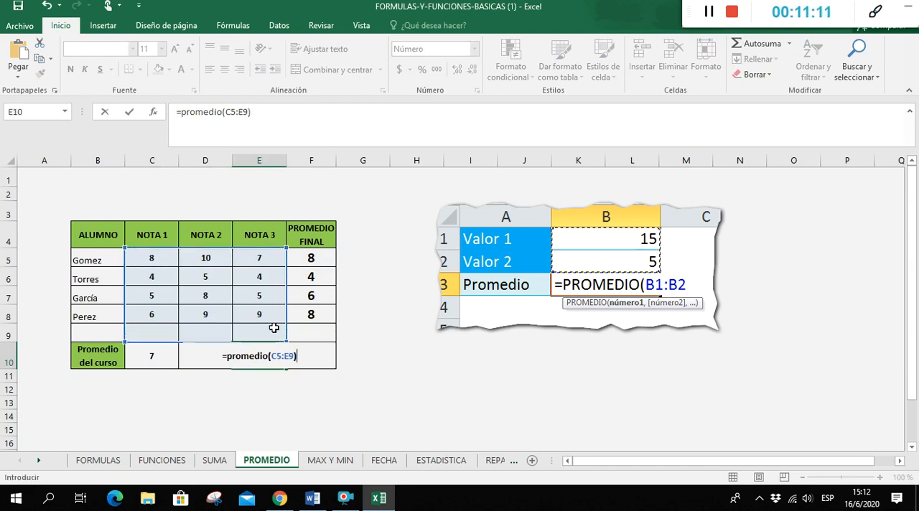
# Undo the accidental fill of C5's grade across D5:E5
pyautogui.moveTo(167, 264); pyautogui.dragTo(270, 330)
pyautogui.click(298, 407)
pyautogui.click(255, 356)
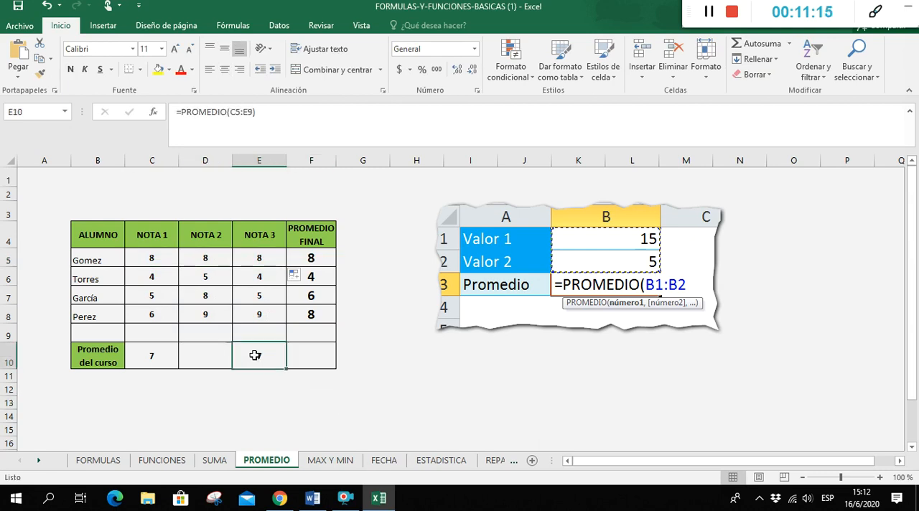
pyautogui.hotkey('ctrl', 'z')
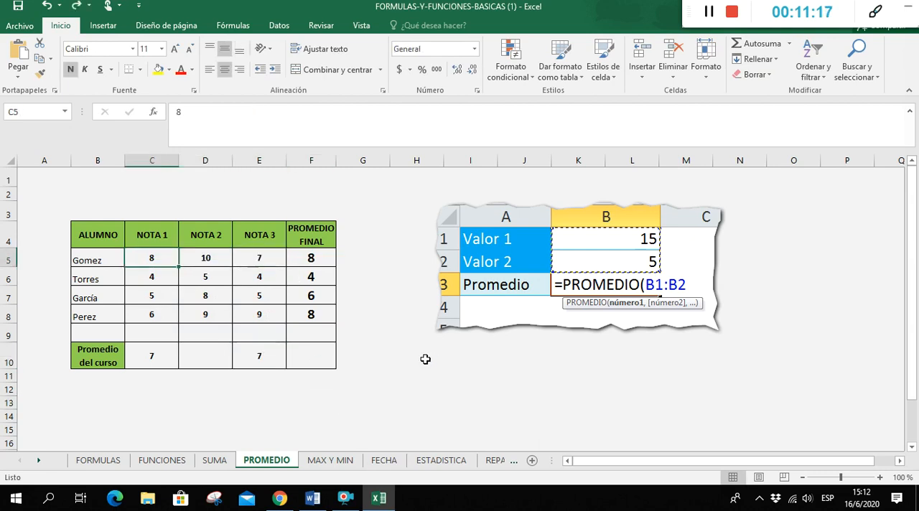
# Replace the formula in E10 with =PROMEDIO(E8)
pyautogui.click(263, 360)
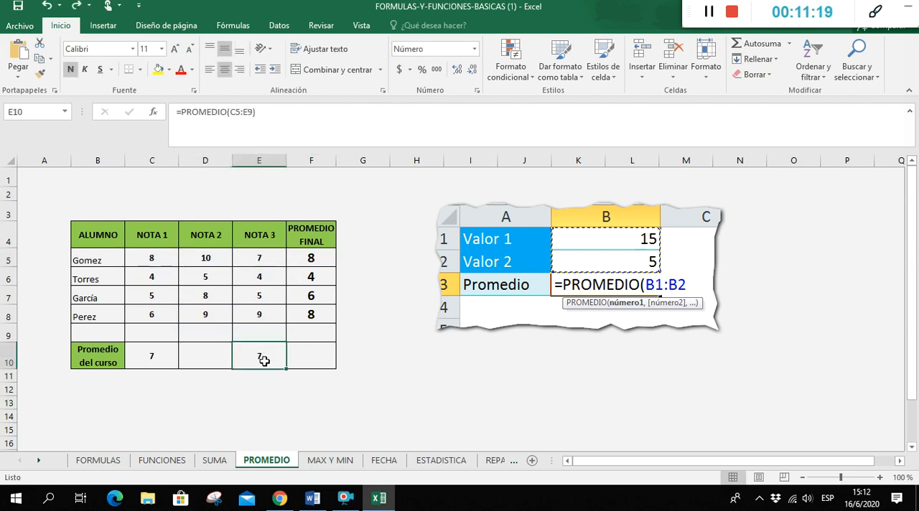
pyautogui.write('=proemdio')
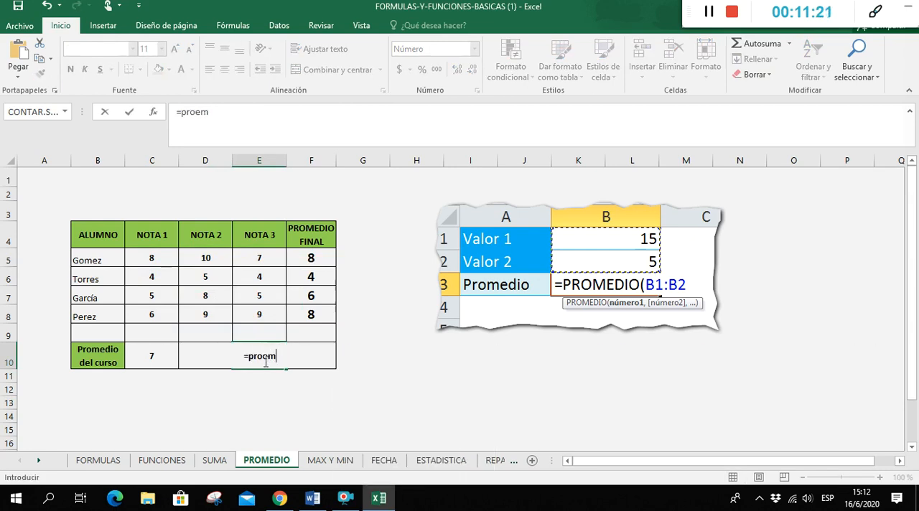
pyautogui.press('BackSpace')
pyautogui.press('BackSpace')
pyautogui.press('BackSpace')
pyautogui.press('BackSpace')
pyautogui.press('BackSpace')
pyautogui.write('medio')
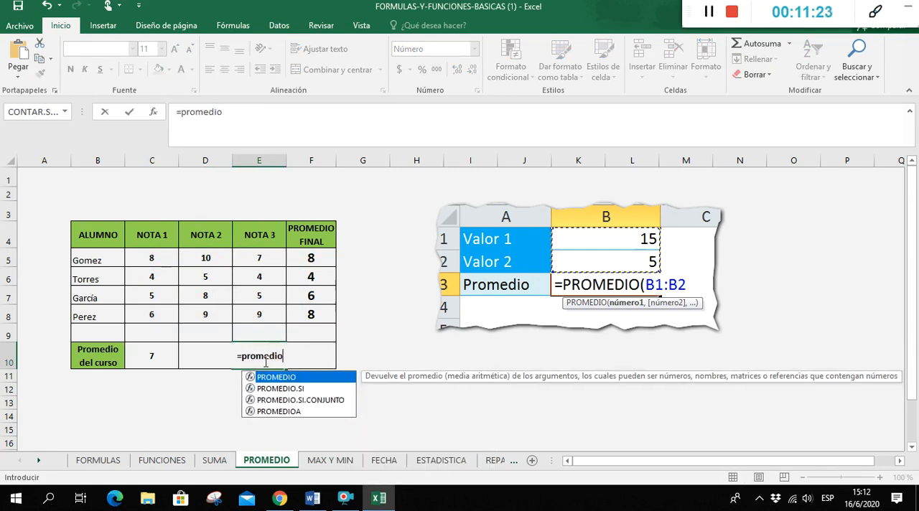
pyautogui.write('(')
pyautogui.click(151, 258)
pyautogui.click(205, 295)
pyautogui.click(260, 314)
pyautogui.moveTo(154, 260); pyautogui.dragTo(259, 316)
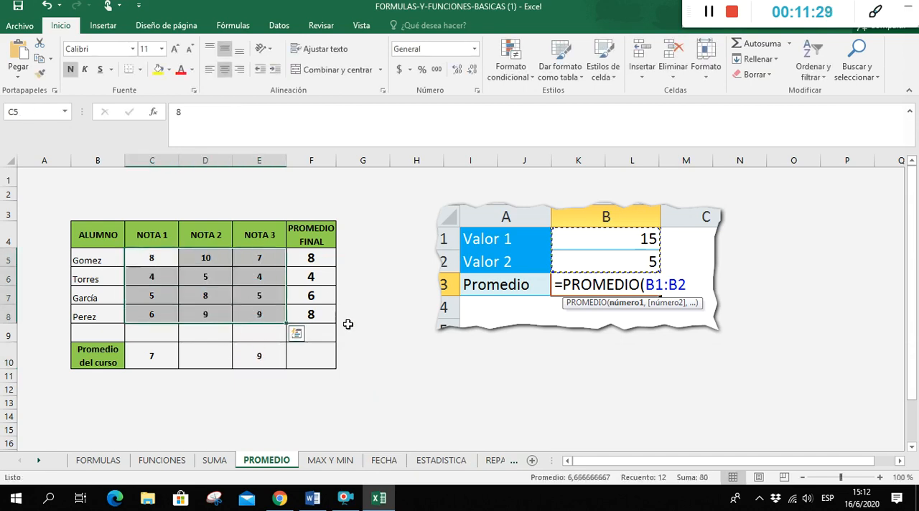
pyautogui.click(302, 409)
# Change the range of the E10 formula so it reads =PROMEDIO(C5:E8)
pyautogui.click(270, 359)
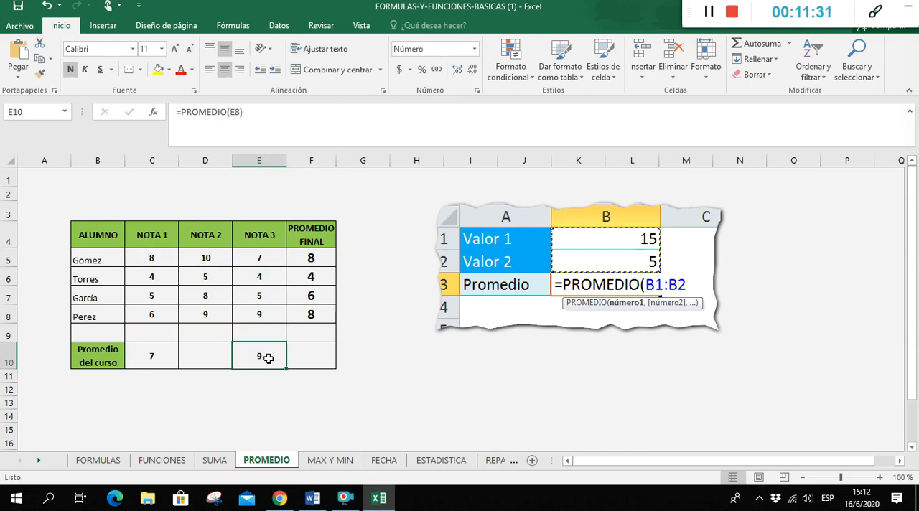
pyautogui.click(241, 114)
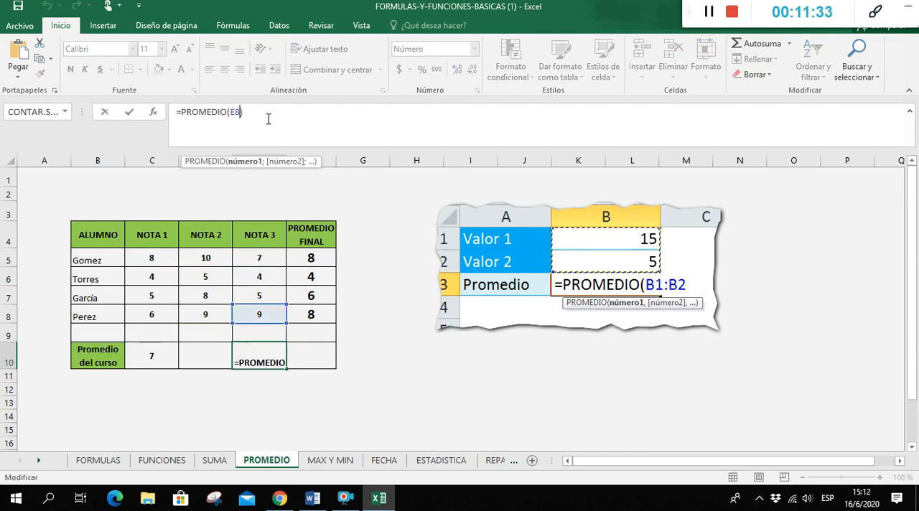
pyautogui.press('BackSpace')
pyautogui.press('BackSpace')
pyautogui.moveTo(174, 261); pyautogui.dragTo(266, 288)
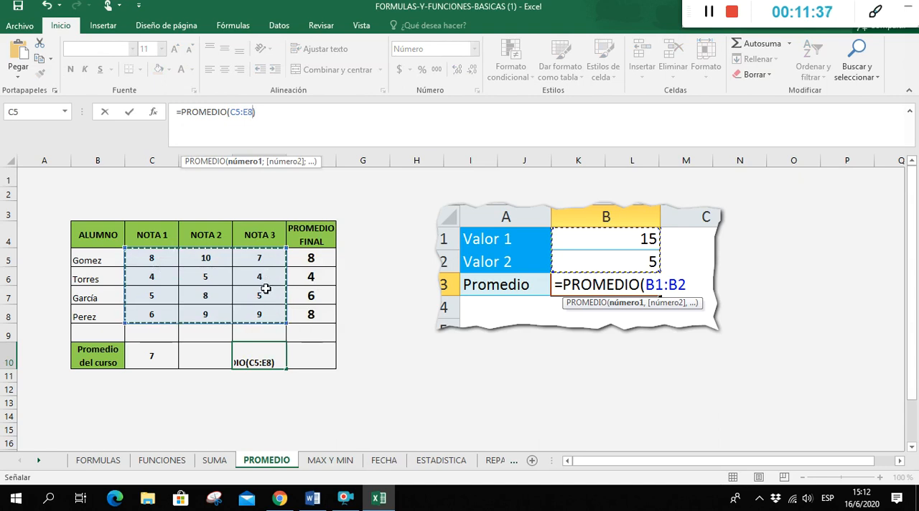
pyautogui.press('Return')
pyautogui.click(438, 339)
pyautogui.click(386, 361)
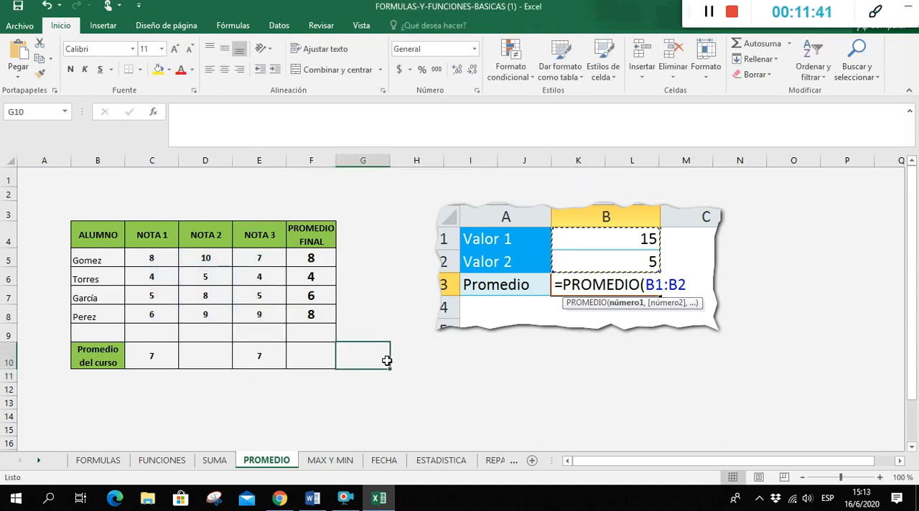
# On the MAX Y MIN sheet, examine the confirmed cases in C6:C13 and the Menor número de Muertes label
pyautogui.click(349, 462)
pyautogui.click(359, 347)
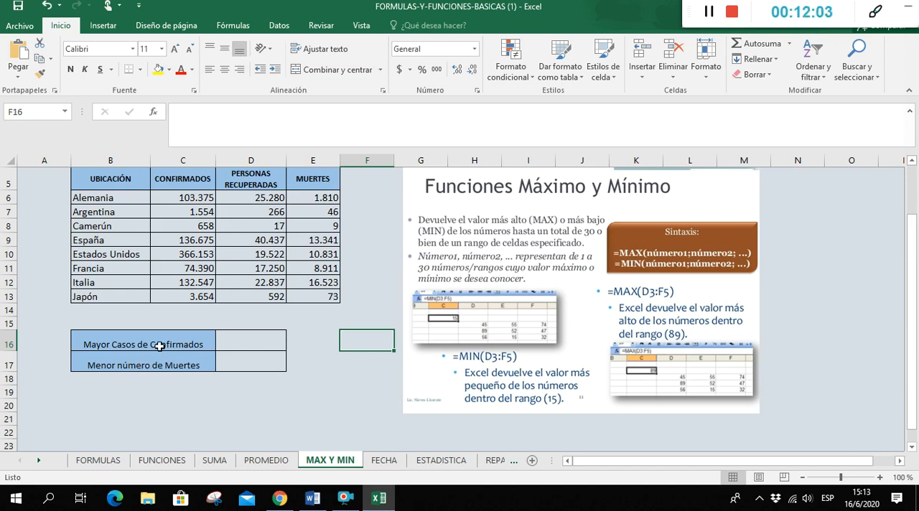
pyautogui.moveTo(197, 202); pyautogui.dragTo(206, 295)
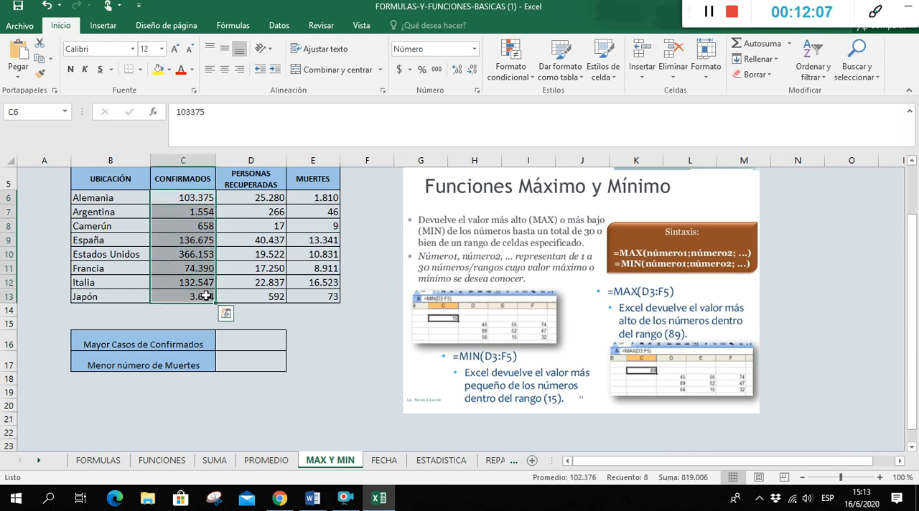
pyautogui.click(155, 364)
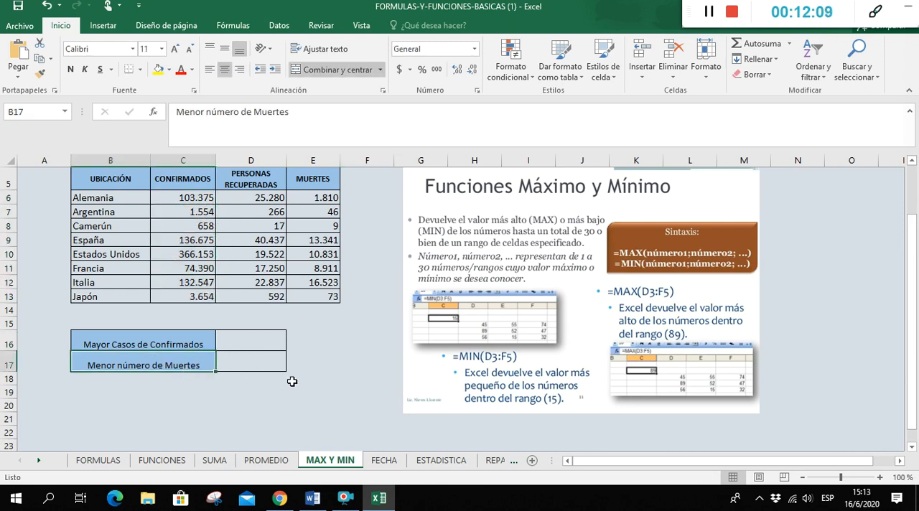
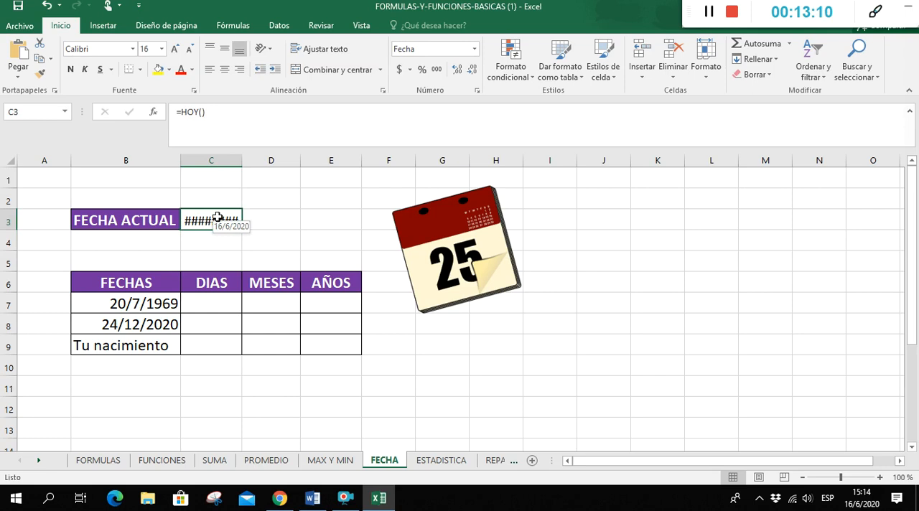
# Set the font size of the current date in C3 to 14 and widen column C slightly
pyautogui.click(190, 52)
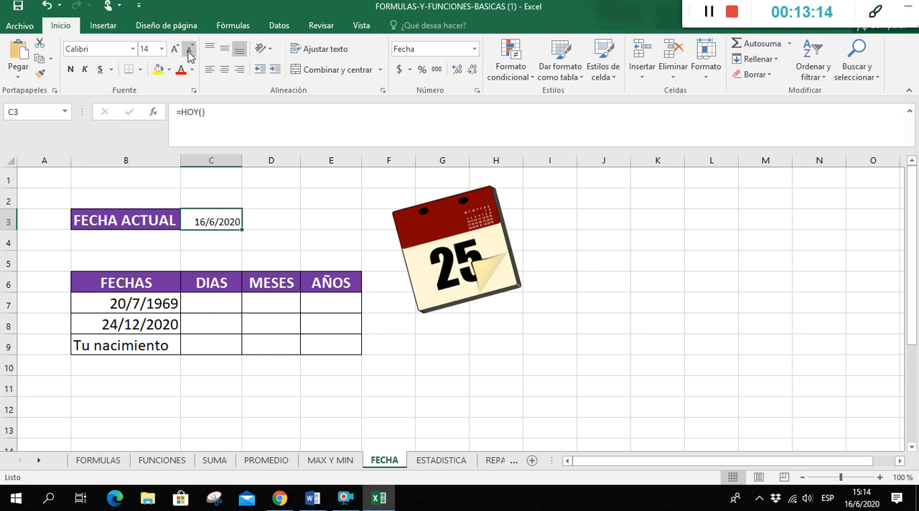
pyautogui.click(172, 52)
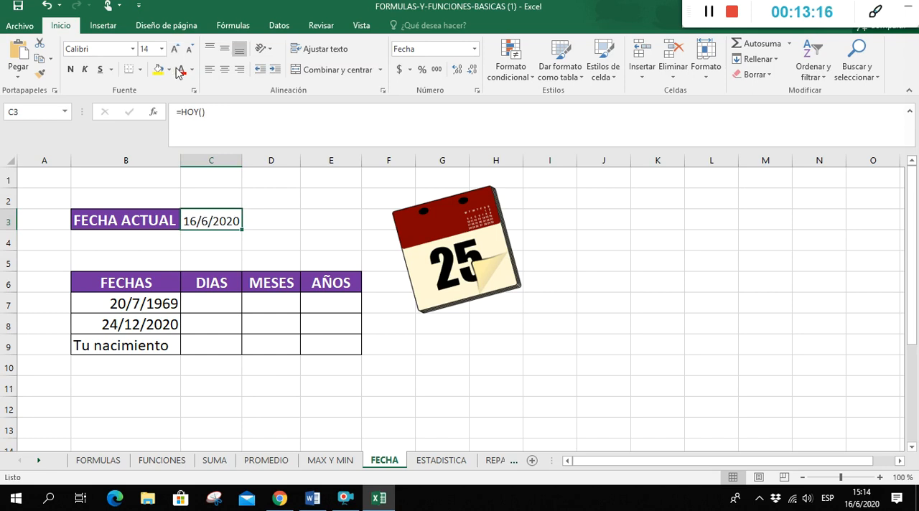
pyautogui.moveTo(241, 159); pyautogui.dragTo(251, 158)
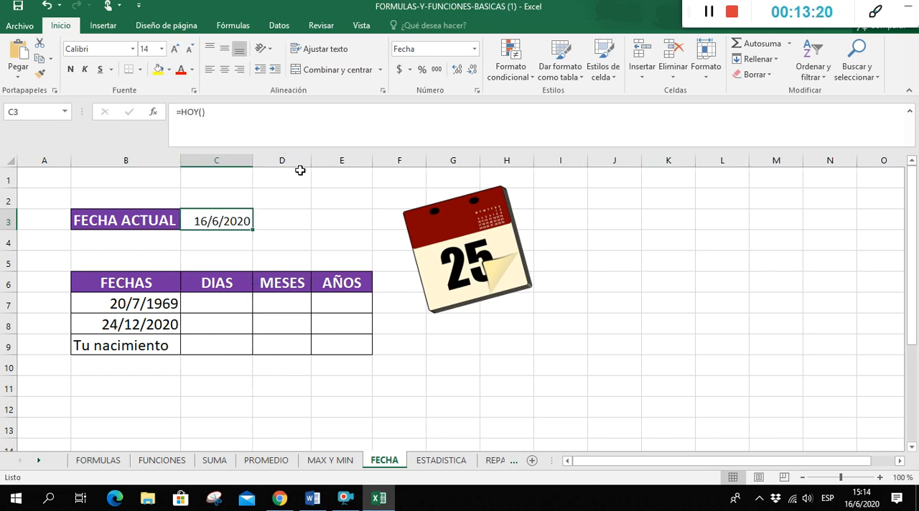
# Widen the MESES and AÑOS columns slightly and move the calendar picture down and right, over about G6:J12
pyautogui.moveTo(311, 161); pyautogui.dragTo(316, 161)
pyautogui.moveTo(378, 160); pyautogui.dragTo(384, 161)
pyautogui.click(219, 296)
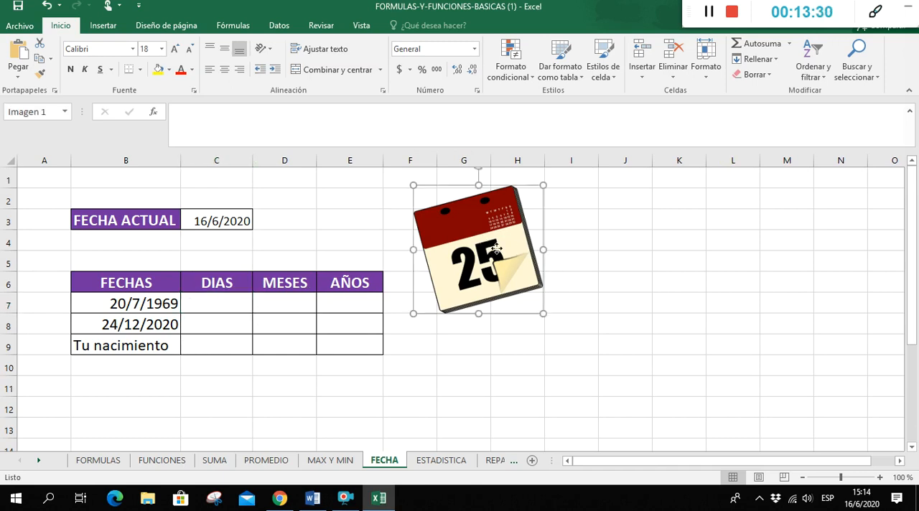
pyautogui.moveTo(518, 254); pyautogui.dragTo(575, 342)
pyautogui.click(350, 209)
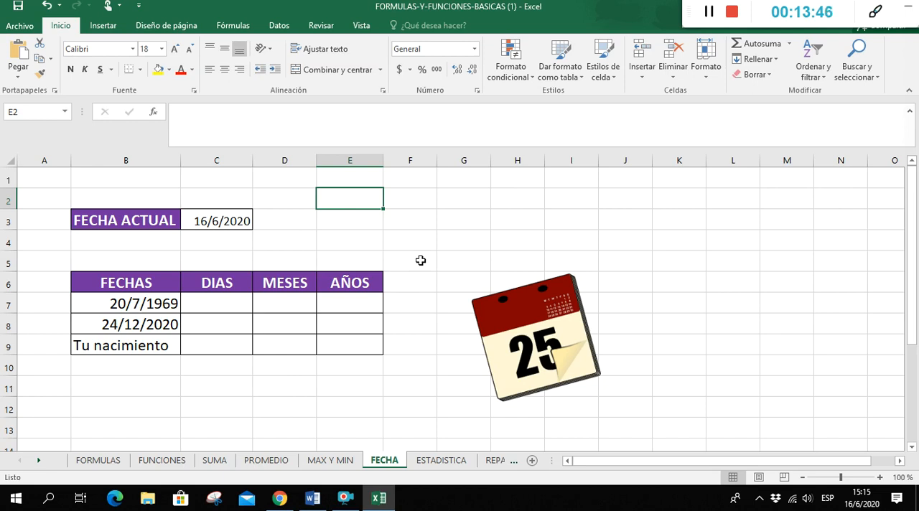
# Enter the syntax note *=SIFECHA(FECHA VIEJA; FECHA RECIENTE;"FORMATO") as text in E2
pyautogui.write('*')
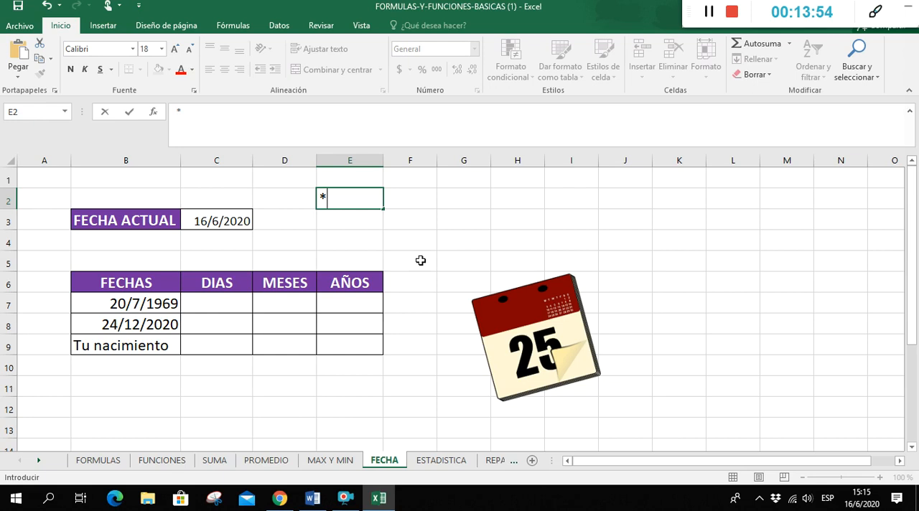
pyautogui.write('SIFECHA')
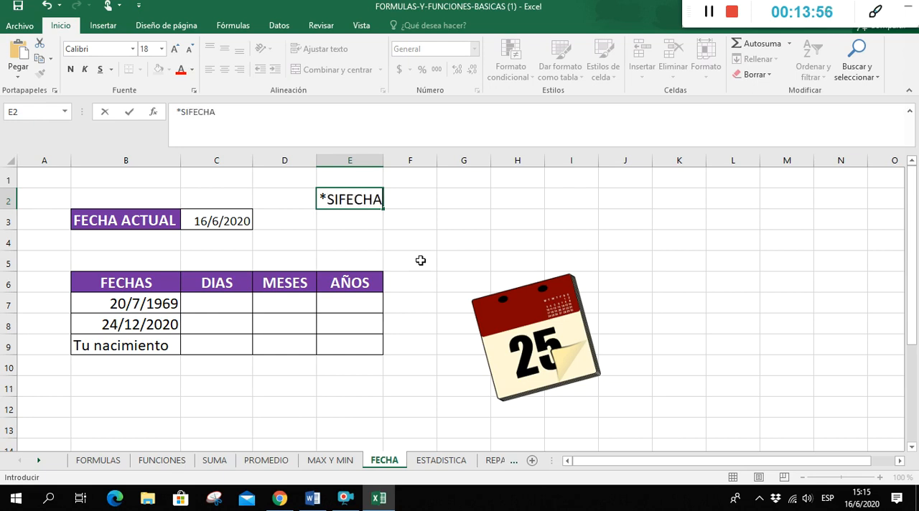
pyautogui.press('BackSpace')
pyautogui.press('BackSpace')
pyautogui.press('BackSpace')
pyautogui.press('BackSpace')
pyautogui.press('BackSpace')
pyautogui.press('BackSpace')
pyautogui.press('BackSpace')
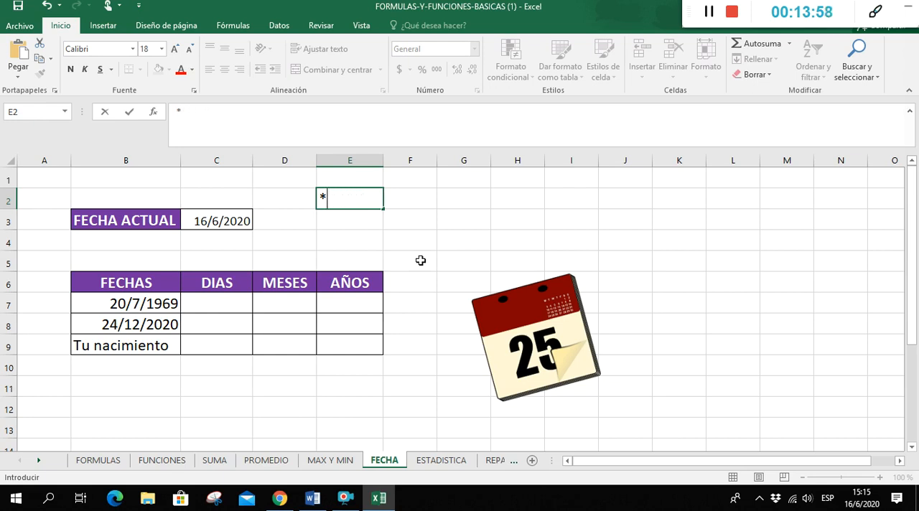
pyautogui.write('=SIFECHA/')
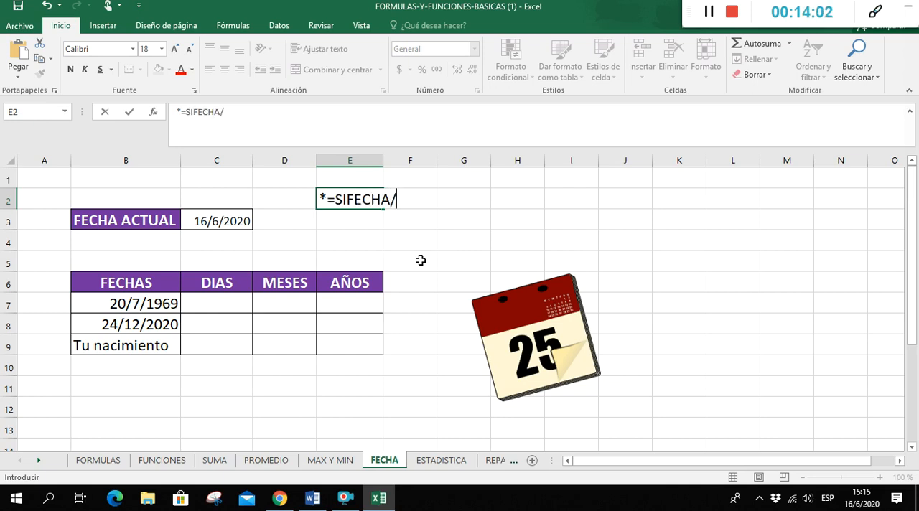
pyautogui.press('BackSpace')
pyautogui.write('(FECHA VIEJA;F')
pyautogui.press('BackSpace')
pyautogui.write('FRECH')
pyautogui.press('BackSpace')
pyautogui.press('BackSpace')
pyautogui.press('BackSpace')
pyautogui.press('BackSpace')
pyautogui.write('ECHA M')
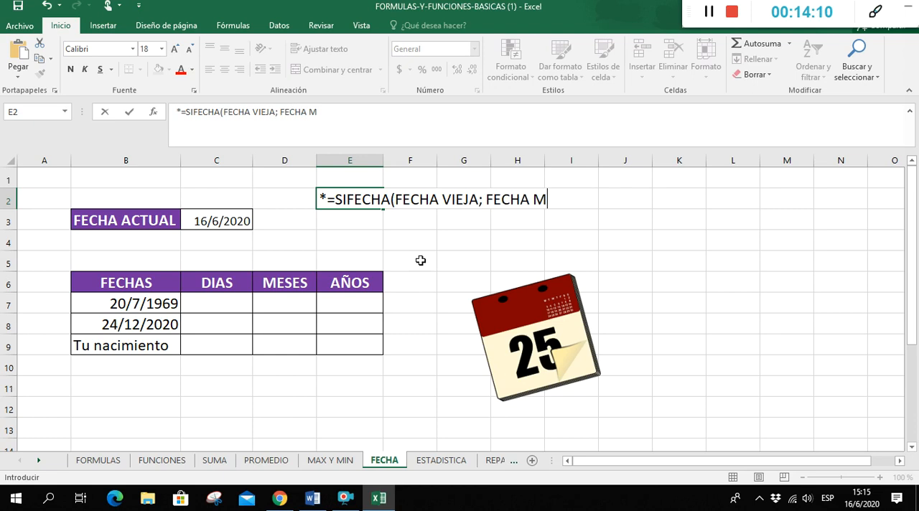
pyautogui.press('BackSpace')
pyautogui.write('RECIEN')
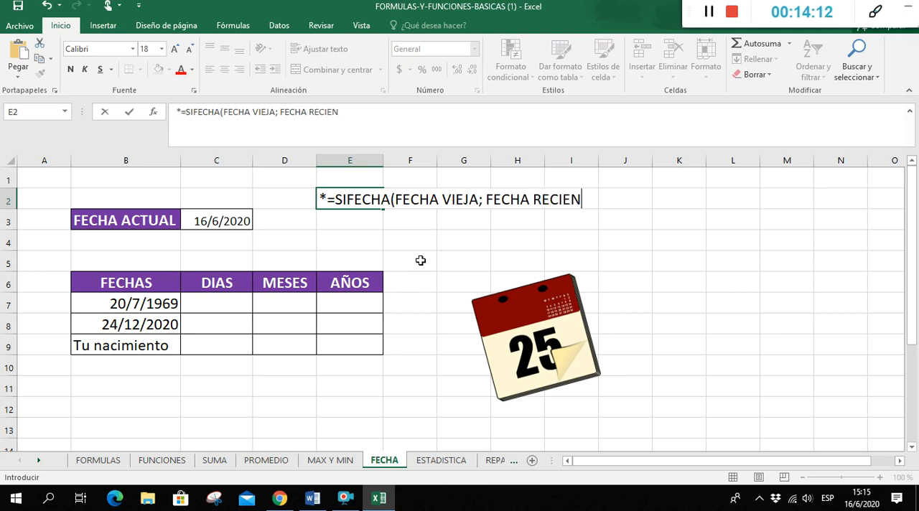
pyautogui.write('TE;"FORMATO')
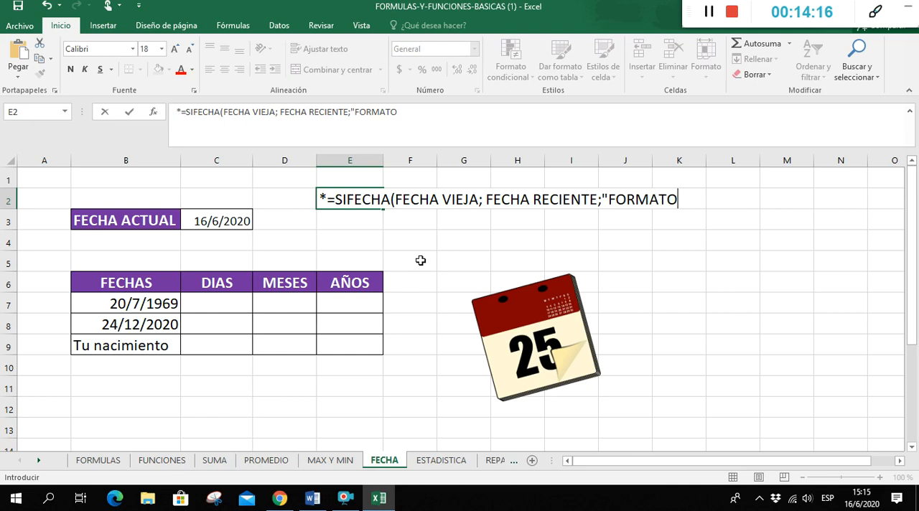
pyautogui.write('2')
pyautogui.press('BackSpace')
pyautogui.press('Return')
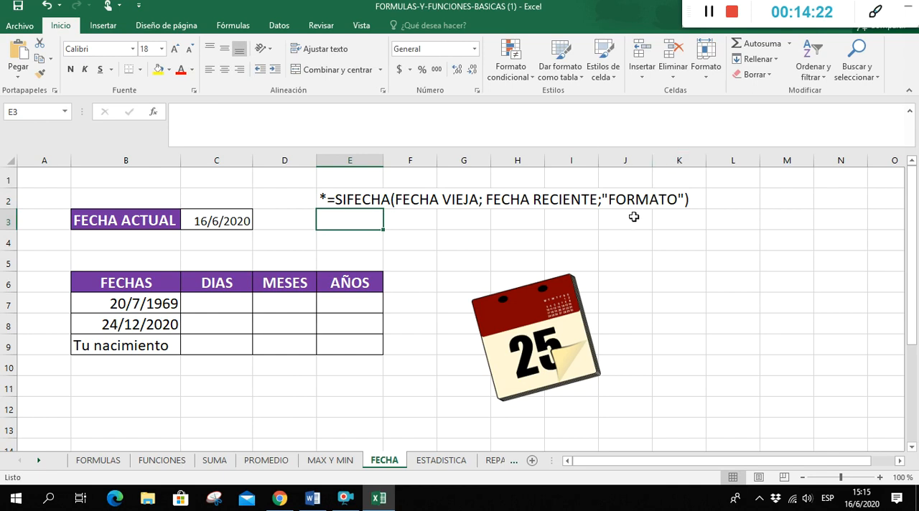
# List the format codes D, M and Y in J3:J5, below the syntax note
pyautogui.click(645, 218)
pyautogui.write('D')
pyautogui.press('Return')
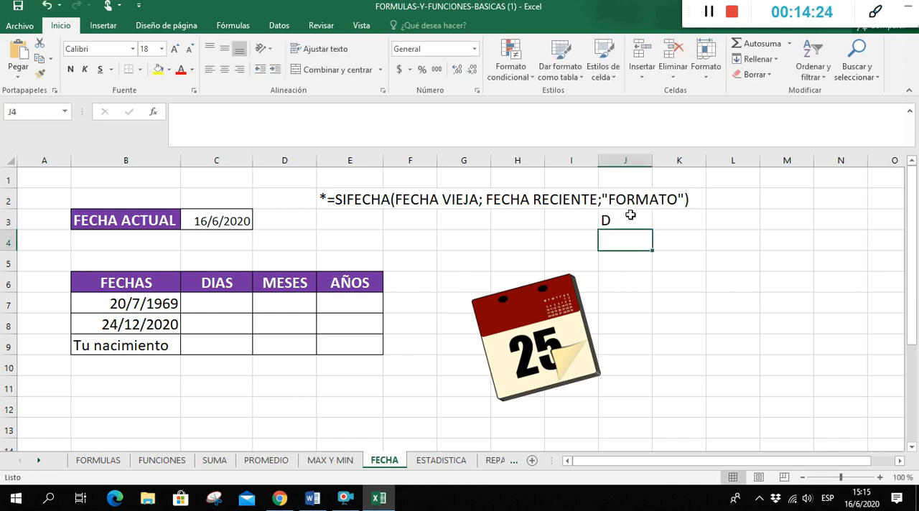
pyautogui.write('M')
pyautogui.press('Return')
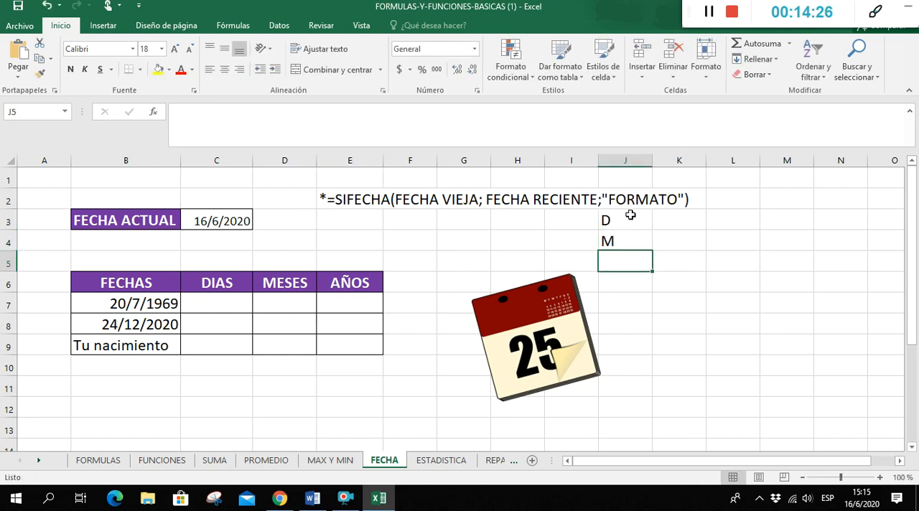
pyautogui.write('Y')
# Enter the code meanings DIAS, MESES and AÑOS in K3:K5, beside the format codes
pyautogui.click(682, 237)
pyautogui.click(679, 224)
pyautogui.write('DIAS')
pyautogui.press('Return')
pyautogui.write('MESS')
pyautogui.press('BackSpace')
pyautogui.write('ES')
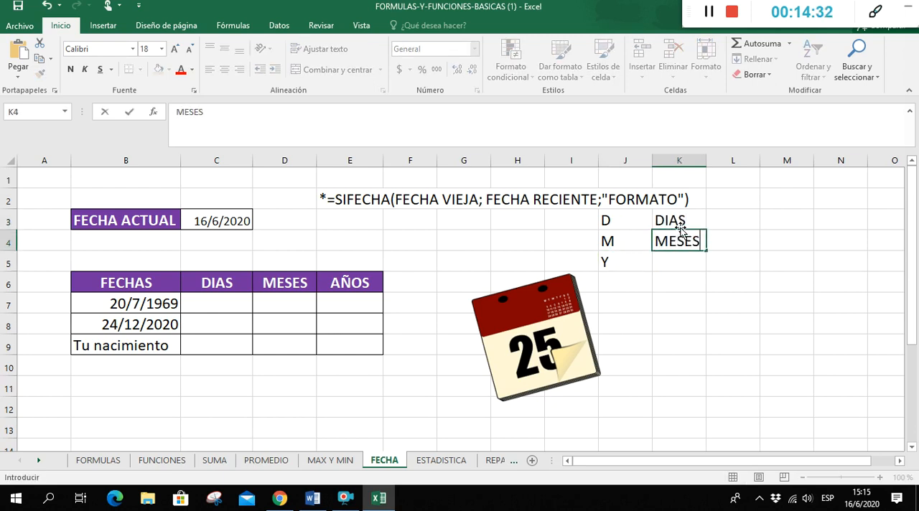
pyautogui.press('Return')
pyautogui.write('AÑOS')
pyautogui.press('Return')
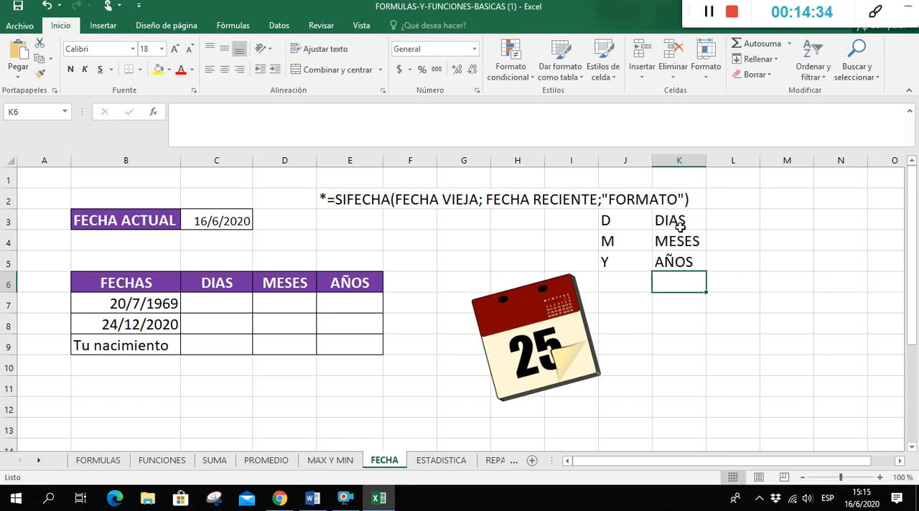
# Move the block of format codes and meanings from J3:K5 one column right to K3:L5
pyautogui.click(625, 221)
pyautogui.moveTo(676, 243); pyautogui.dragTo(682, 268)
pyautogui.click(616, 226)
pyautogui.moveTo(659, 234); pyautogui.dragTo(684, 265)
pyautogui.click(657, 296)
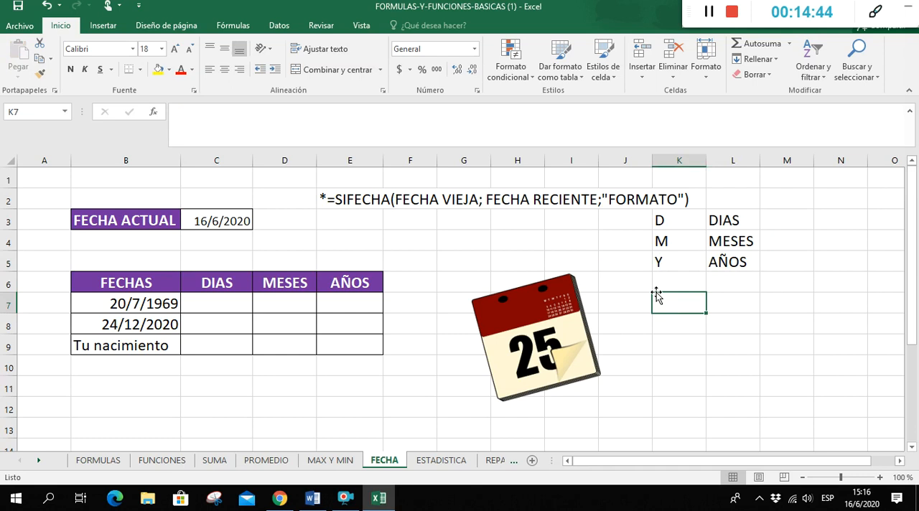
# Calculate the days elapsed since 20/7/1969 in C7 with =SIFECHA(B7;C3;"D")
pyautogui.doubleClick(222, 307)
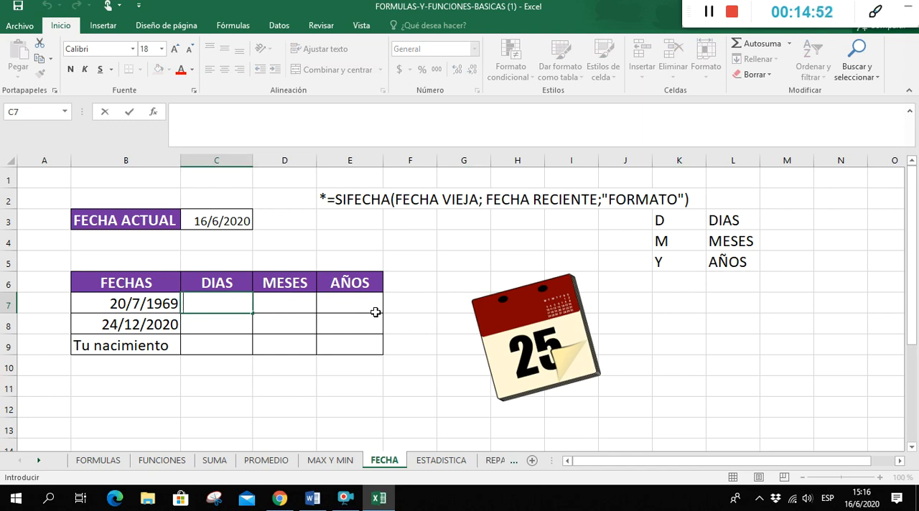
pyautogui.write('=S')
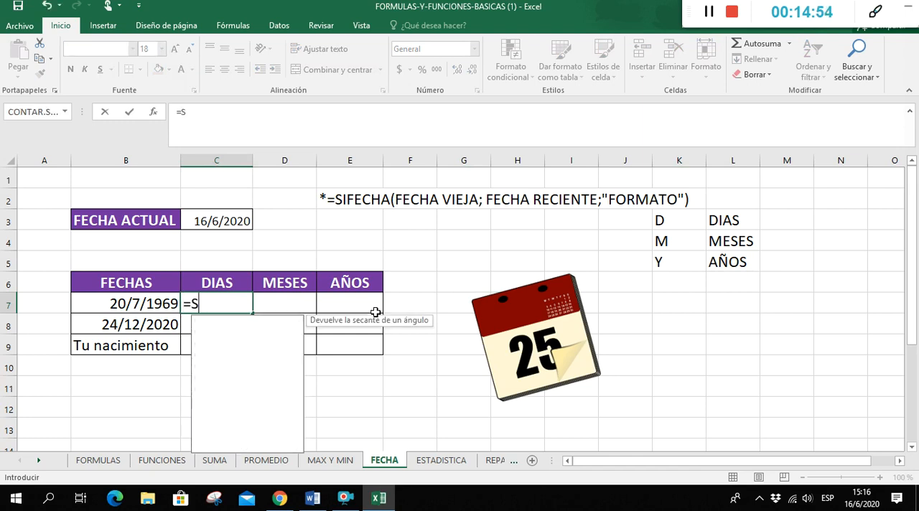
pyautogui.write('IFECHA')
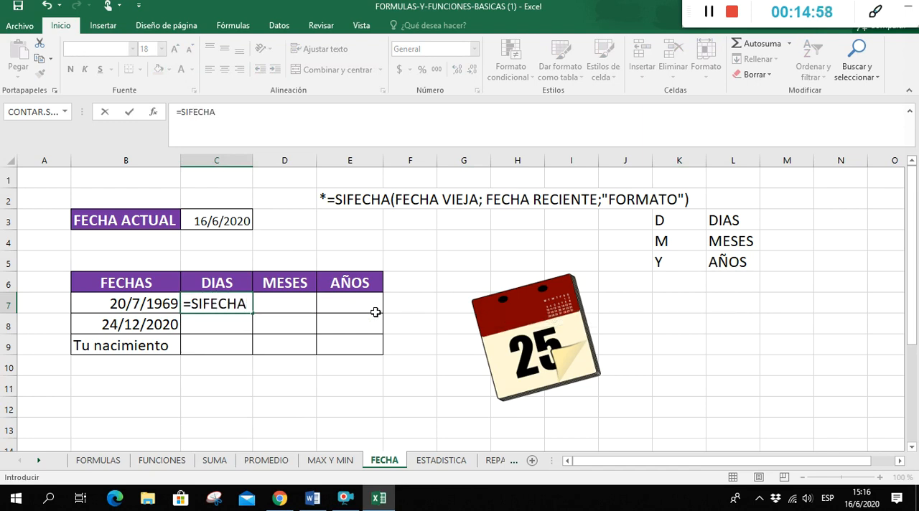
pyautogui.write('(')
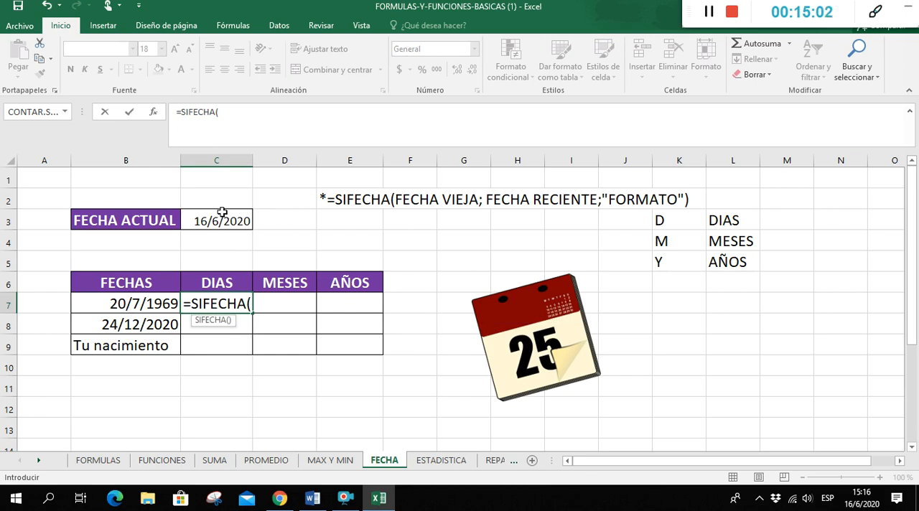
pyautogui.click(141, 303)
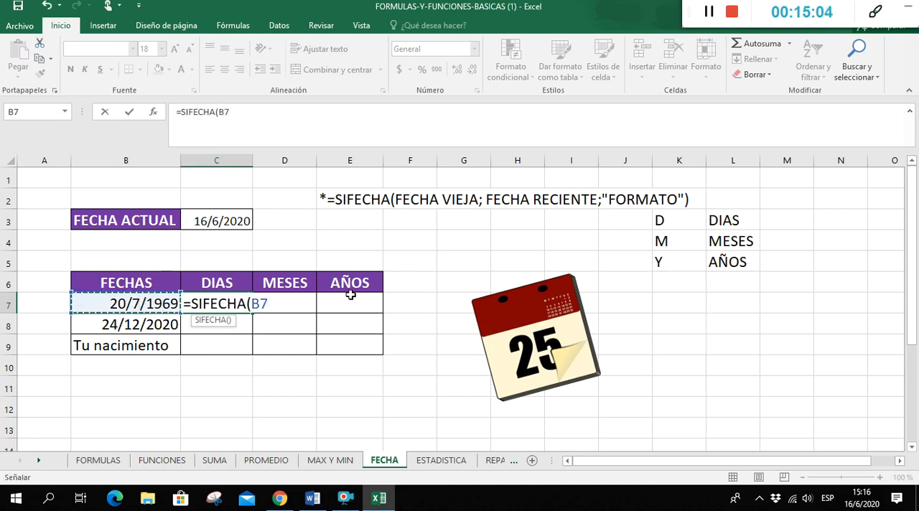
pyautogui.write(';')
pyautogui.click(233, 223)
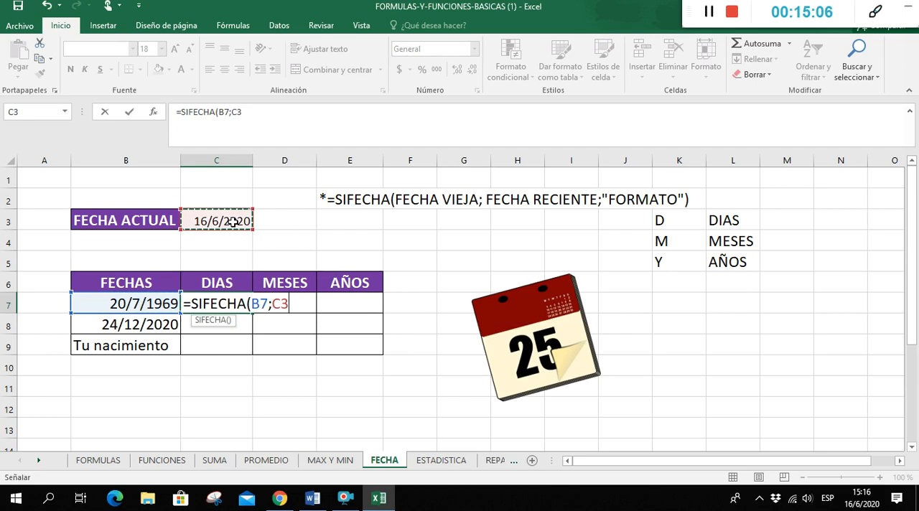
pyautogui.write(';')
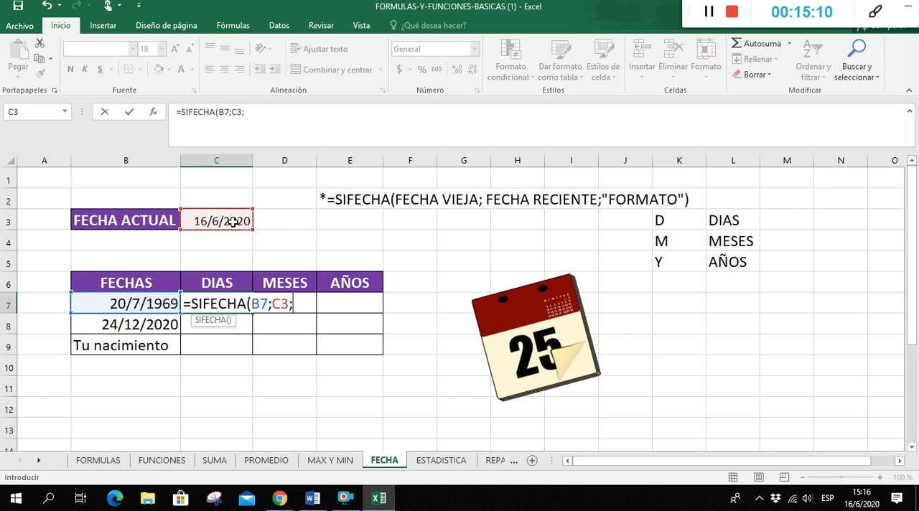
pyautogui.write('"D"')
pyautogui.press('Return')
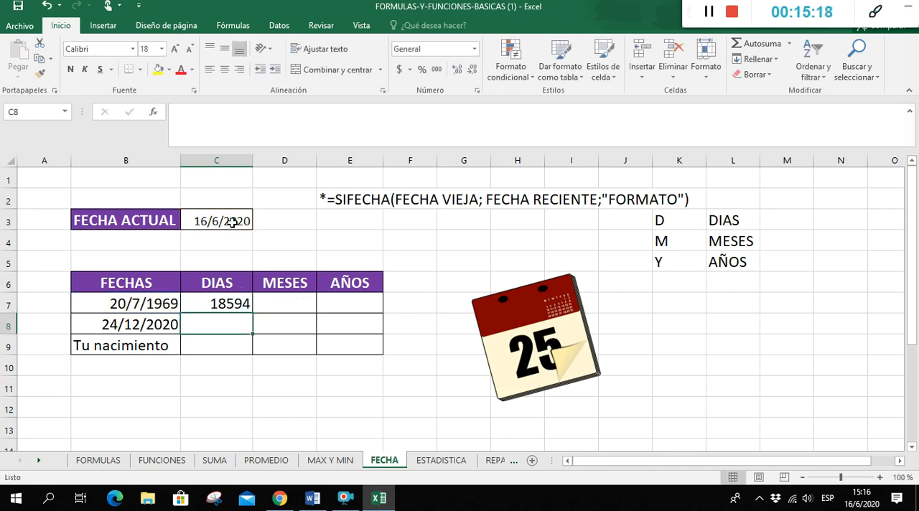
# Begin a SIFECHA formula in D7, the MESES cell of the 20/7/1969 row
pyautogui.click(198, 304)
pyautogui.click(292, 303)
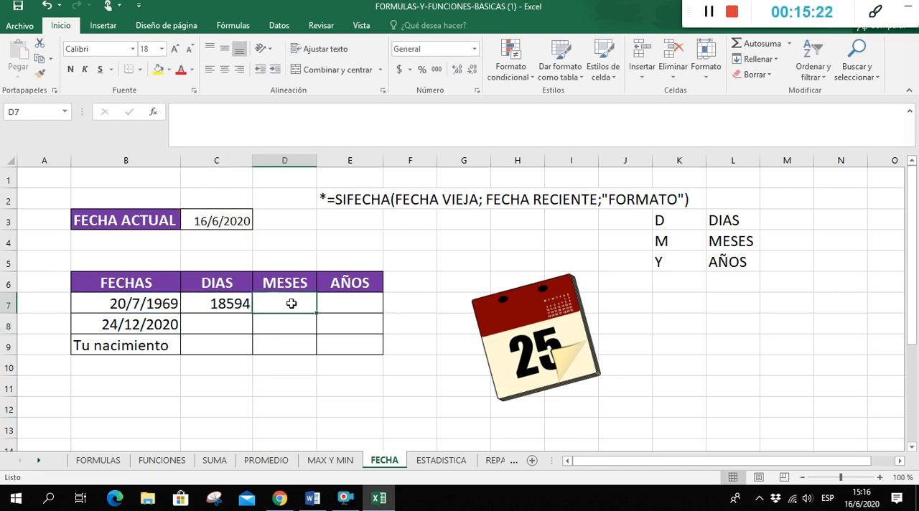
pyautogui.write('=SIF')
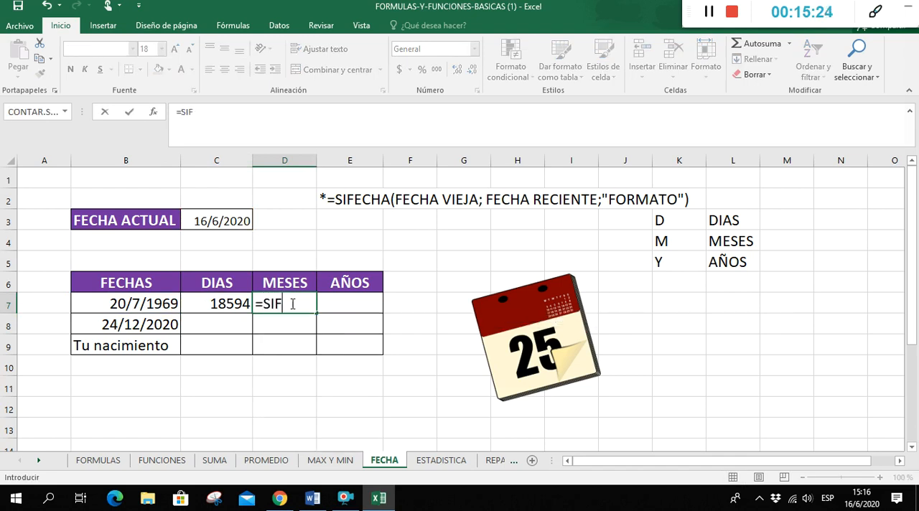
pyautogui.write('ECHA(')
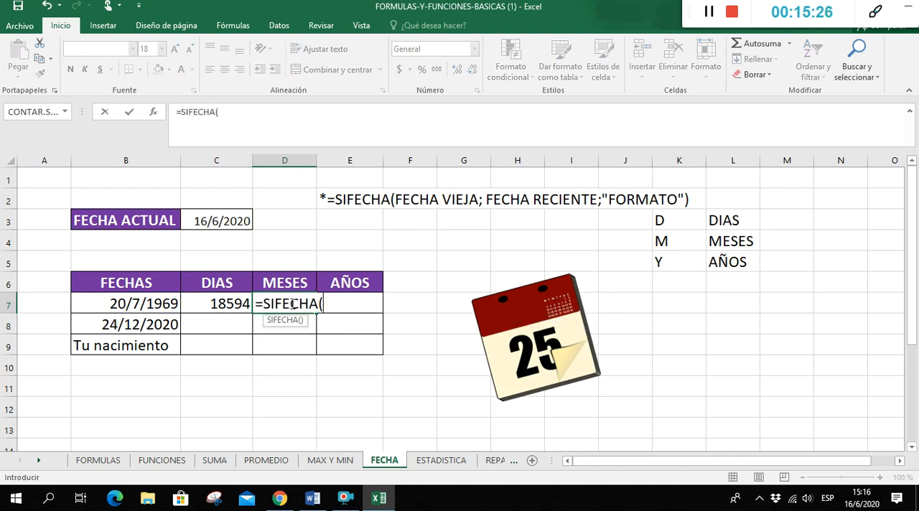
pyautogui.click(117, 304)
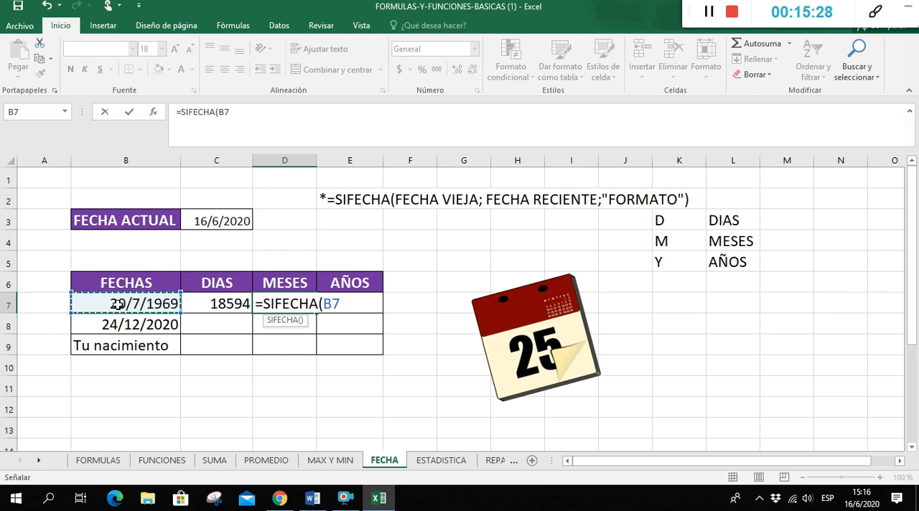
pyautogui.write(';')
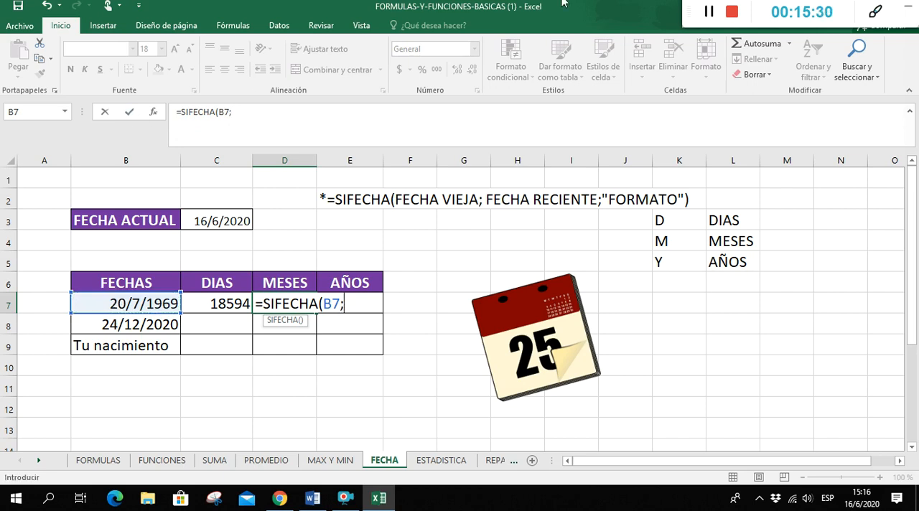
pyautogui.click(709, 12)
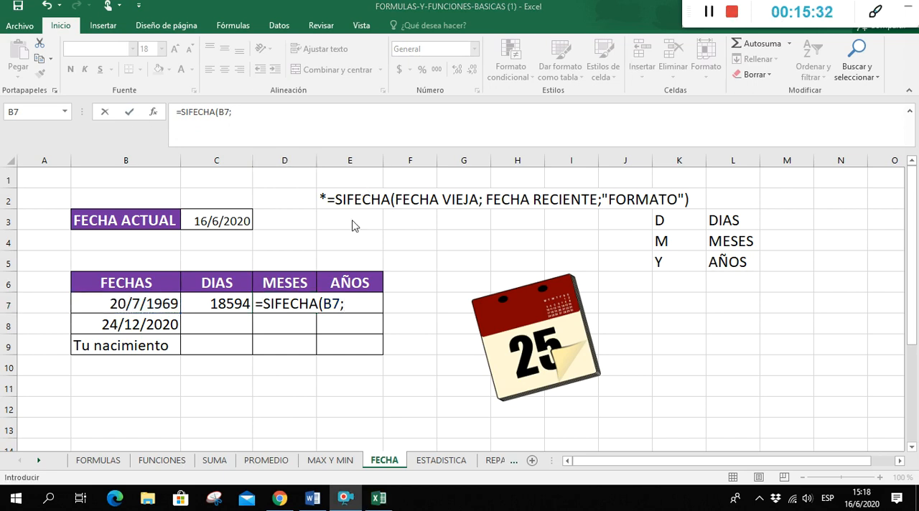
pyautogui.click(350, 305)
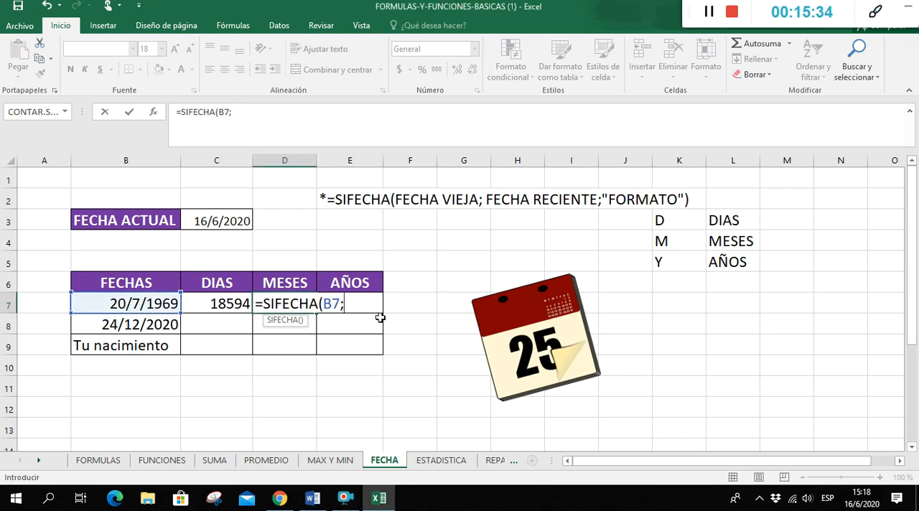
pyautogui.press('BackSpace')
pyautogui.press('BackSpace')
pyautogui.press('BackSpace')
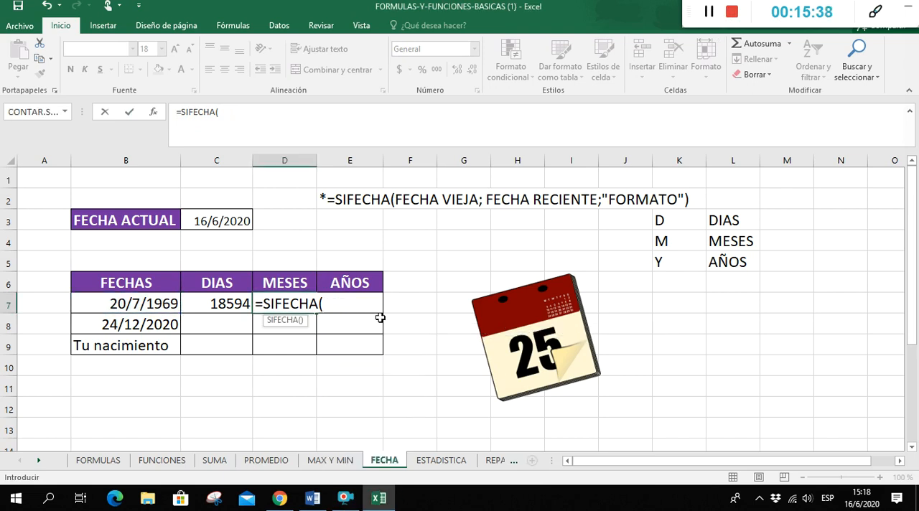
# Complete the D7 formula as =SIFECHA(B7;C3;"M") to calculate the months elapsed since 20/7/1969
pyautogui.click(154, 305)
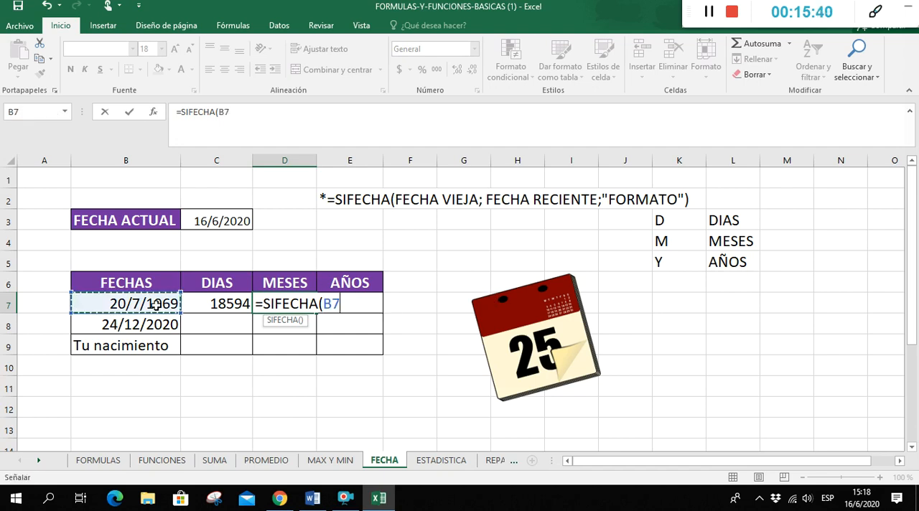
pyautogui.write(';')
pyautogui.click(198, 213)
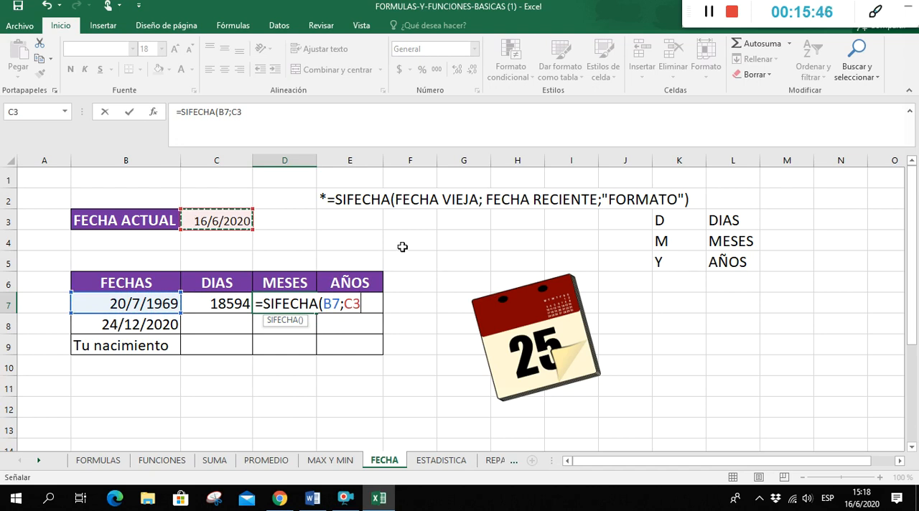
pyautogui.write(';"M')
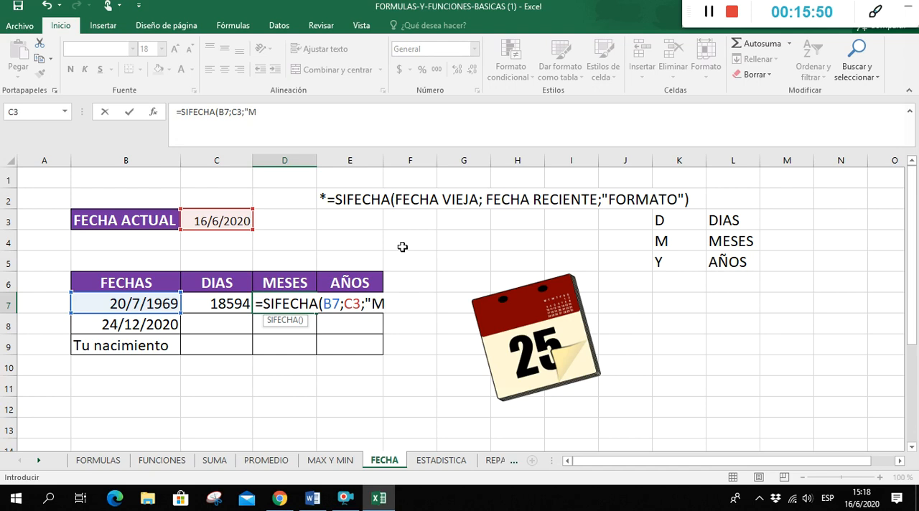
pyautogui.write('")')
pyautogui.press('Return')
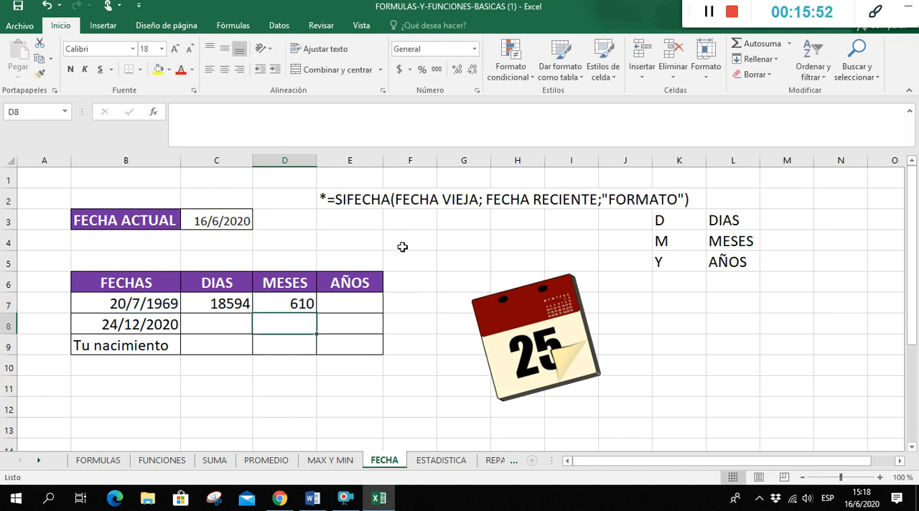
pyautogui.doubleClick(299, 303)
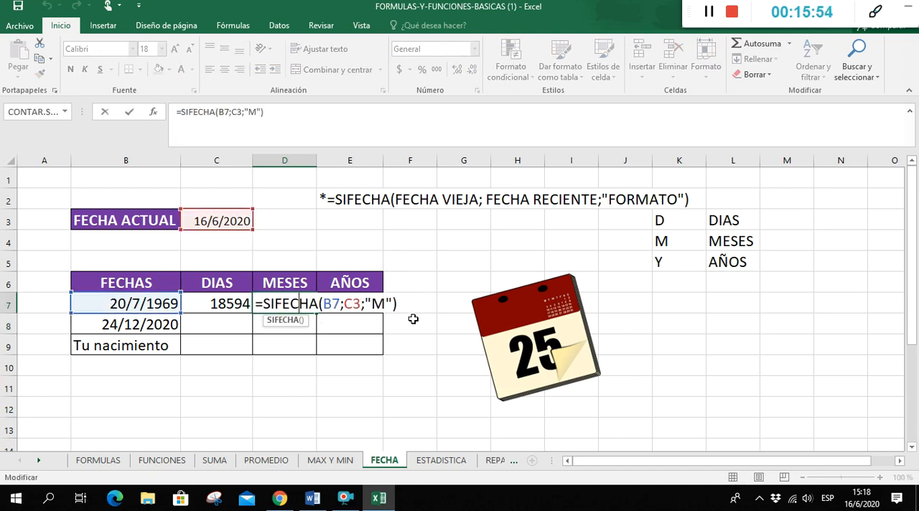
pyautogui.press('Return')
# Calculate the years elapsed since 20/7/1969 in E7 with =SIFECHA(B7;C3;"Y")
pyautogui.click(345, 294)
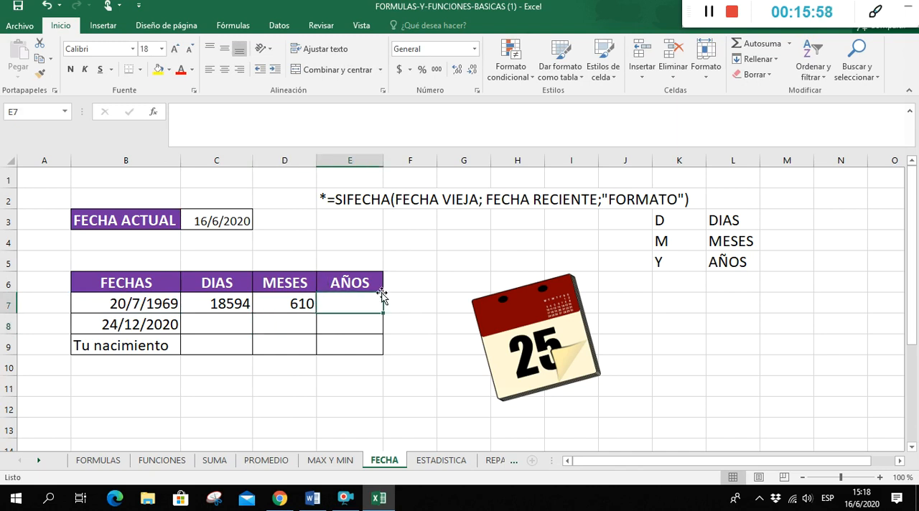
pyautogui.write('=')
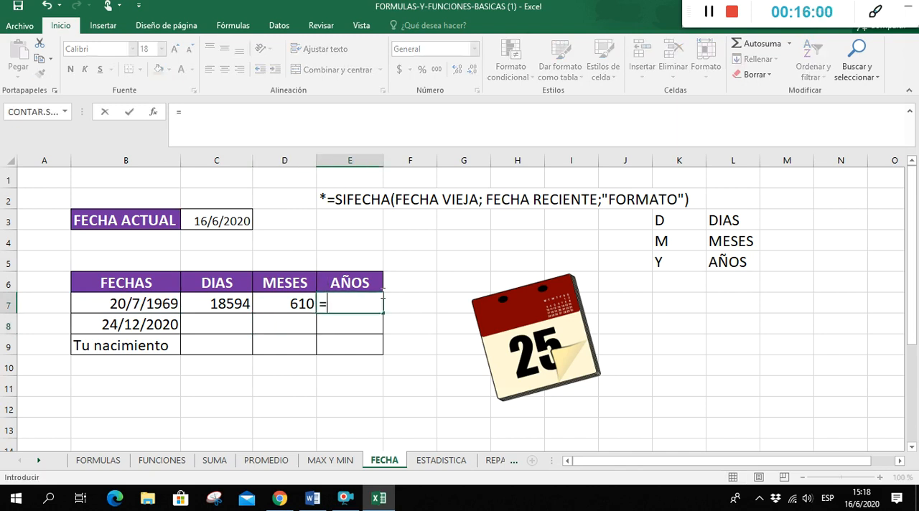
pyautogui.write('SIFEC')
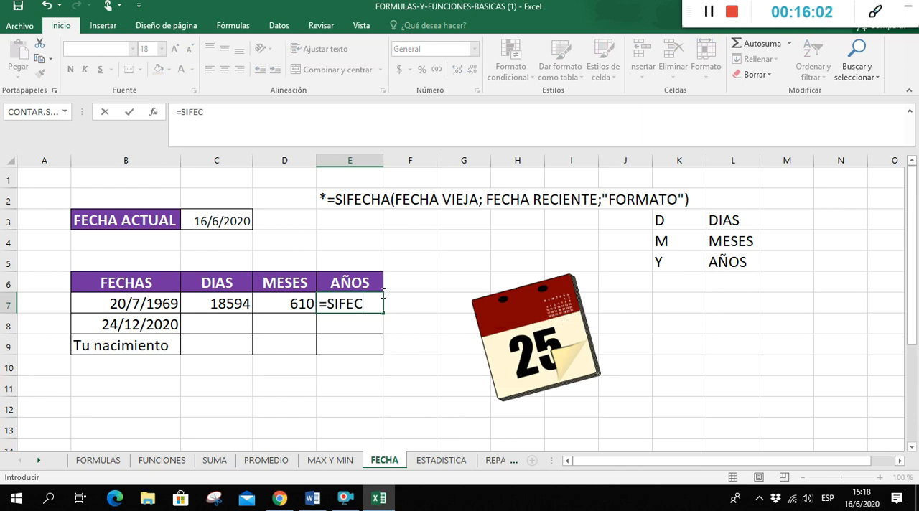
pyautogui.write('HA(')
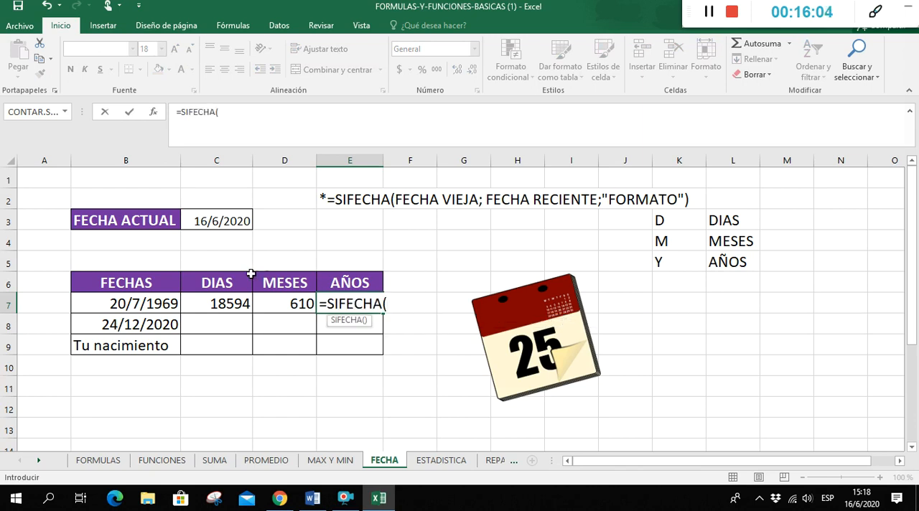
pyautogui.click(168, 297)
pyautogui.write(';')
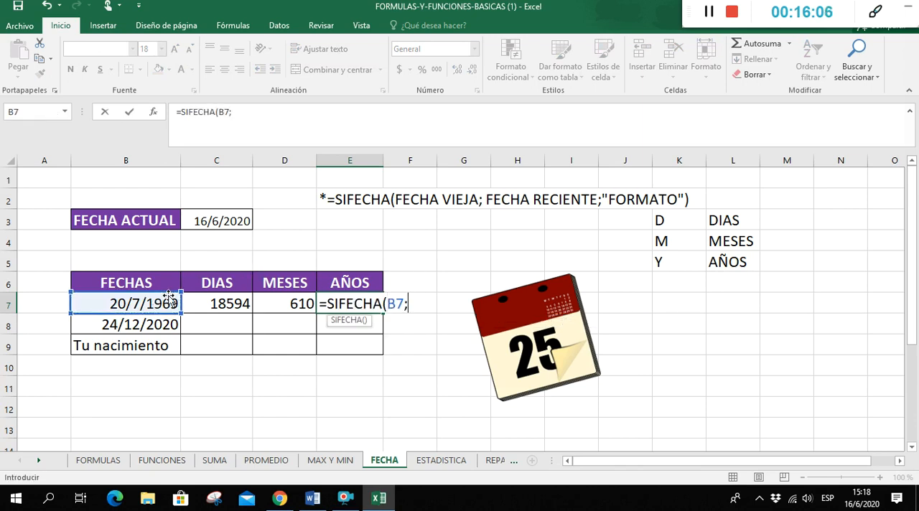
pyautogui.click(219, 222)
pyautogui.hscroll(1, 239, 207)
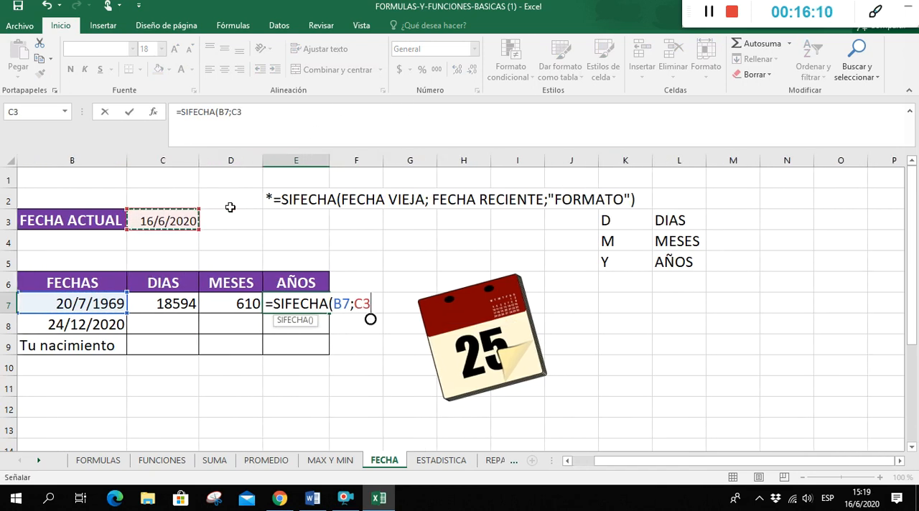
pyautogui.write(';"Y')
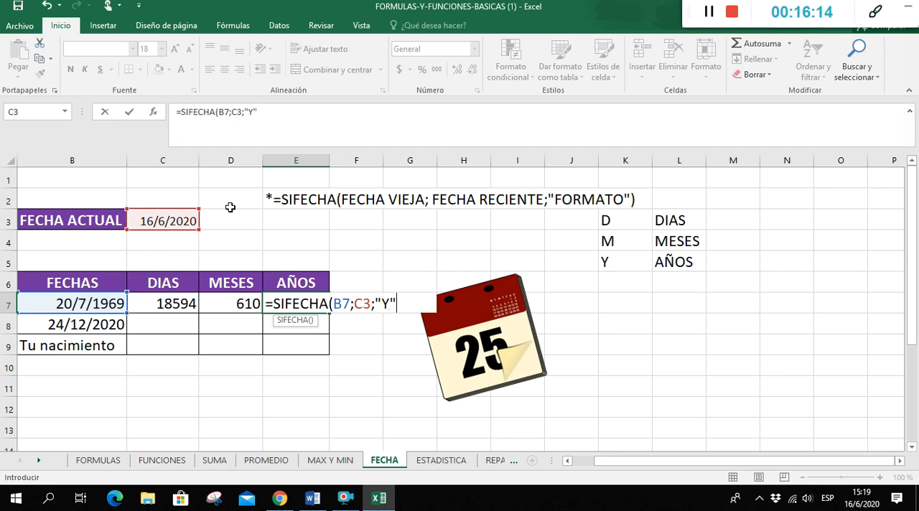
pyautogui.write('")')
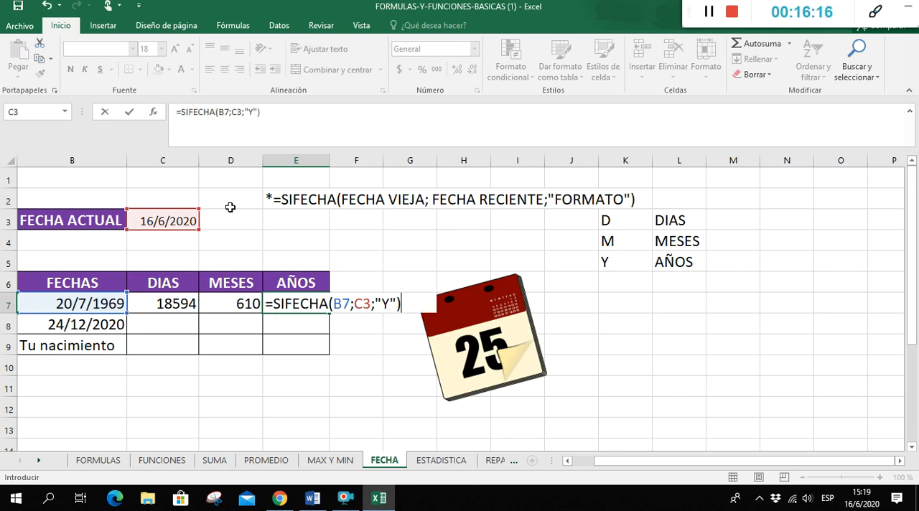
pyautogui.press('Return')
pyautogui.moveTo(675, 459); pyautogui.dragTo(652, 460)
# Calculate the days from the current date to 24/12/2020 in C8 with =SIFECHA(C3;B8;"D")
pyautogui.click(237, 325)
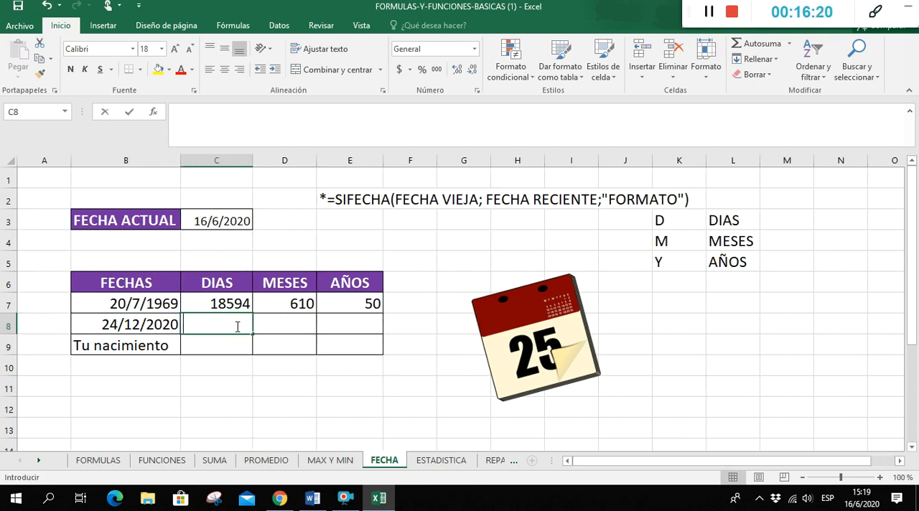
pyautogui.click(340, 388)
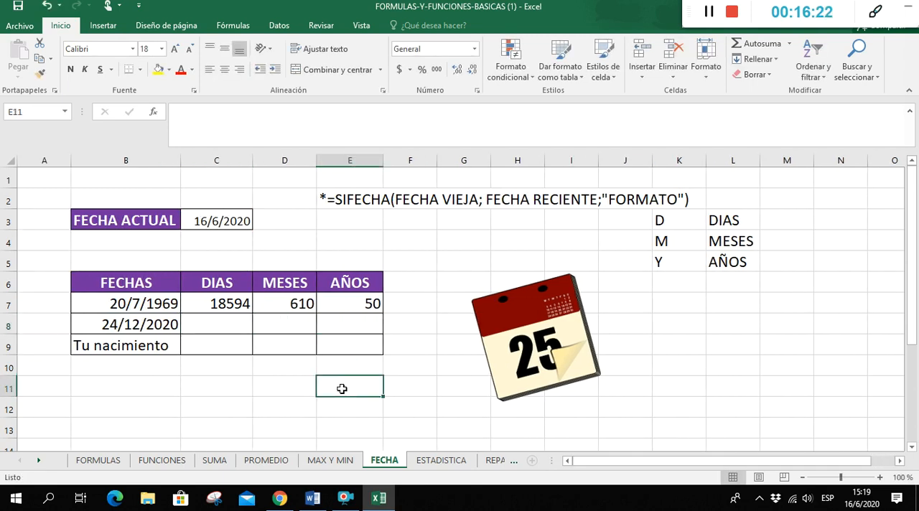
pyautogui.click(165, 324)
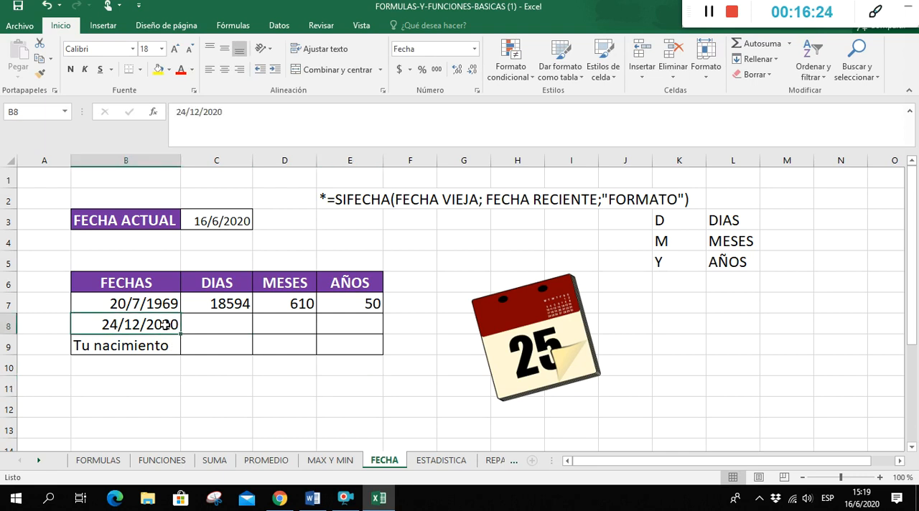
pyautogui.click(232, 325)
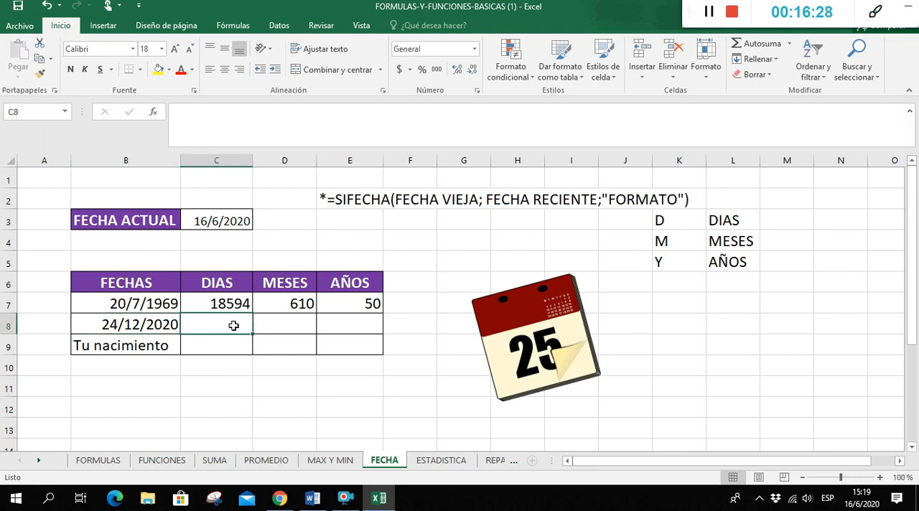
pyautogui.write('=SIF')
pyautogui.write('ECHA(')
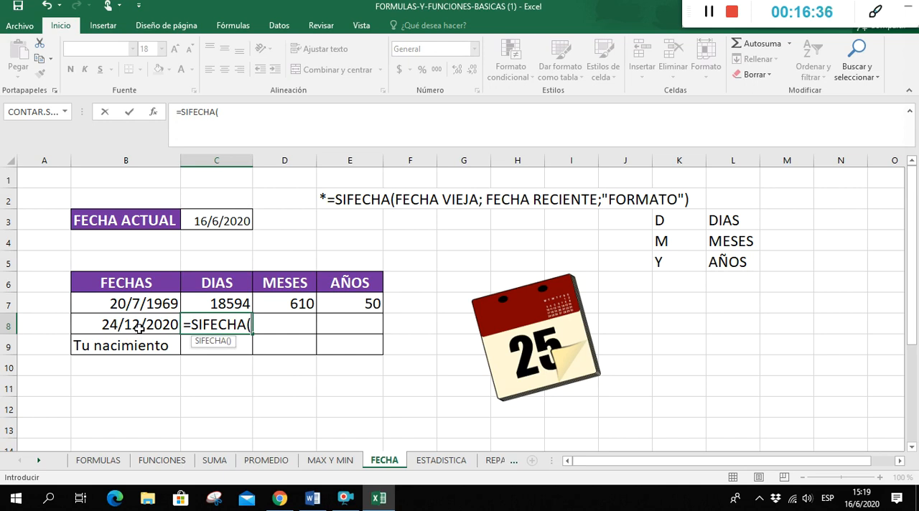
pyautogui.click(214, 222)
pyautogui.write(';')
pyautogui.click(134, 325)
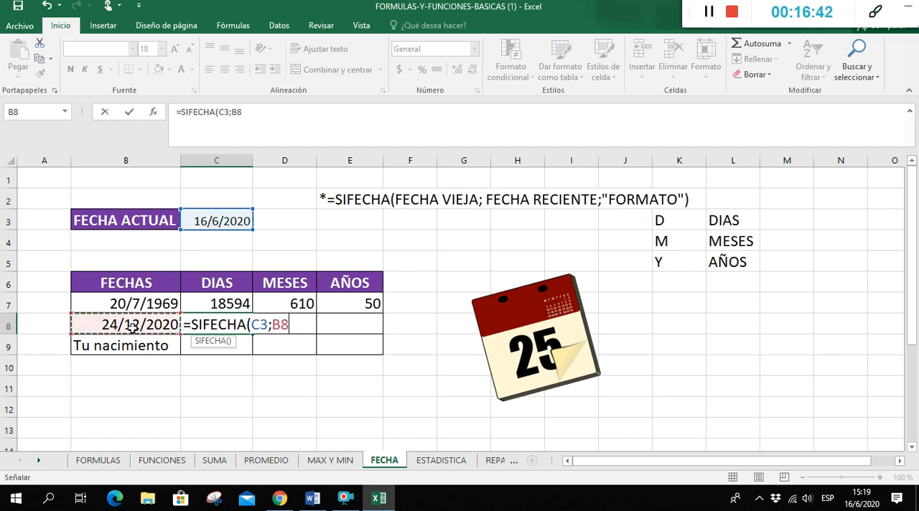
pyautogui.write(';2')
pyautogui.press('BackSpace')
pyautogui.write('"D')
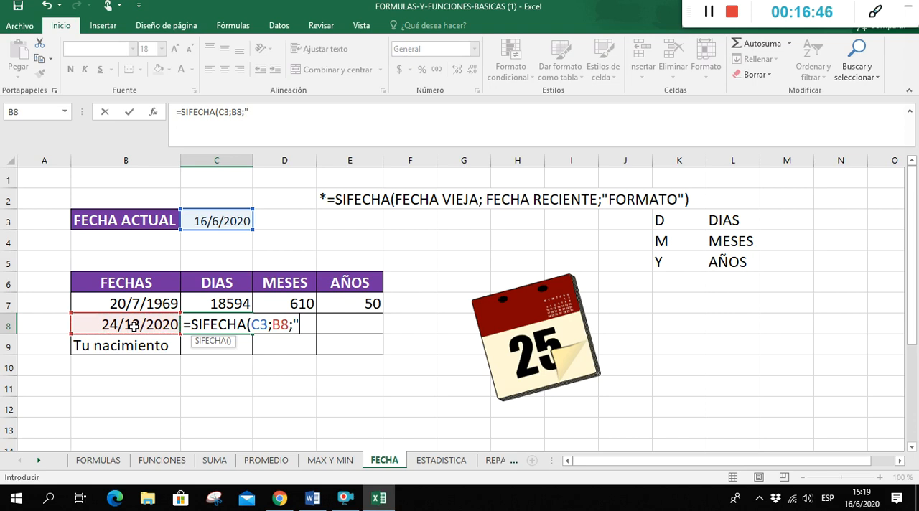
pyautogui.write('")')
pyautogui.press('Return')
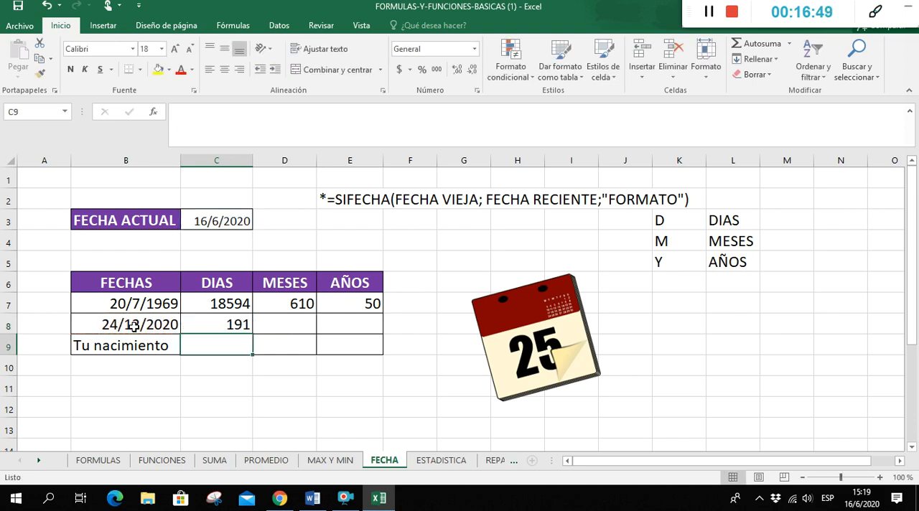
# Calculate the months from the current date to 24/12/2020 in D8 with =SIFECHA(C3;B8;"M")
pyautogui.click(295, 330)
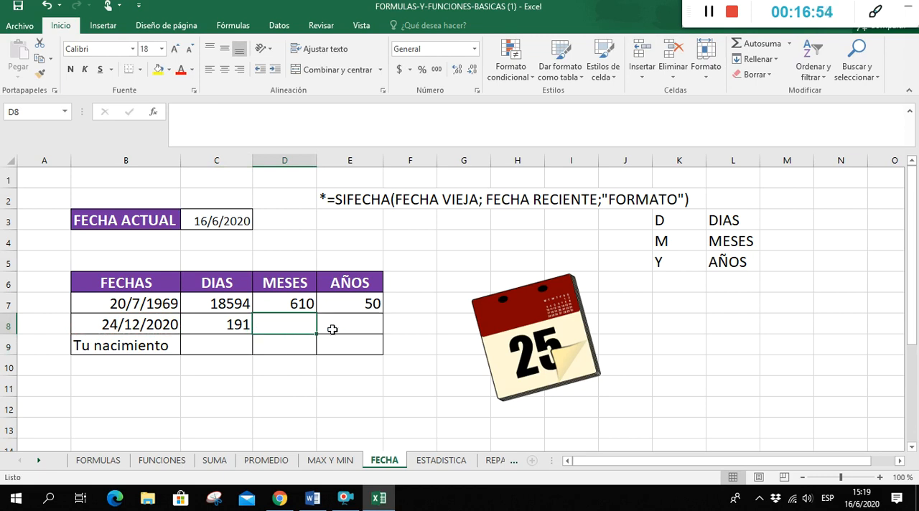
pyautogui.write('=S')
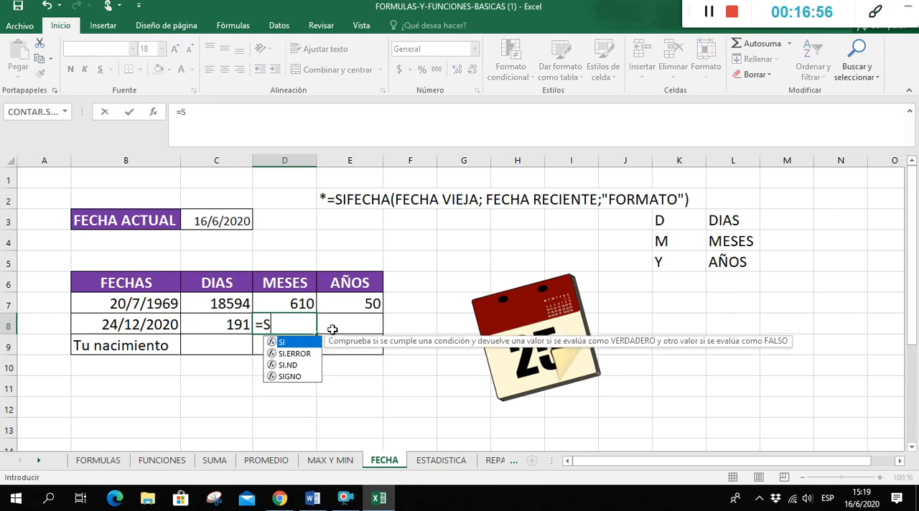
pyautogui.write('IFECHA(')
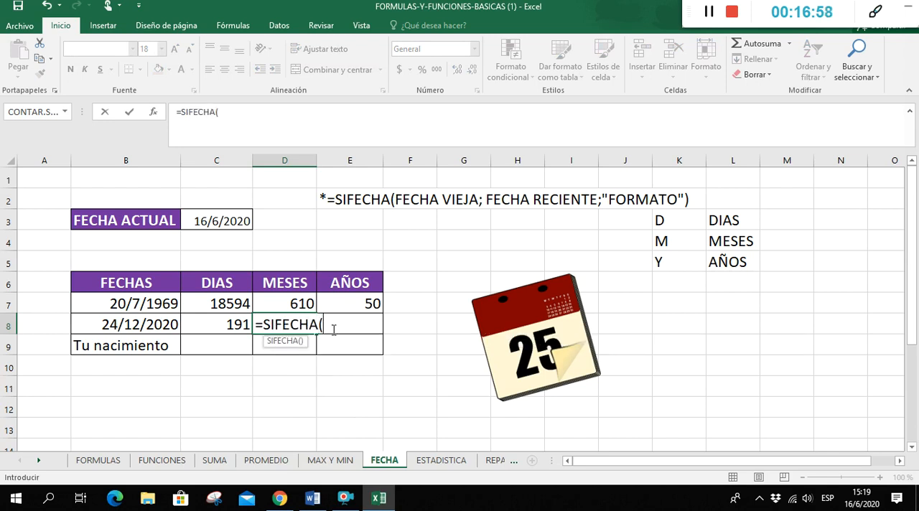
pyautogui.click(224, 220)
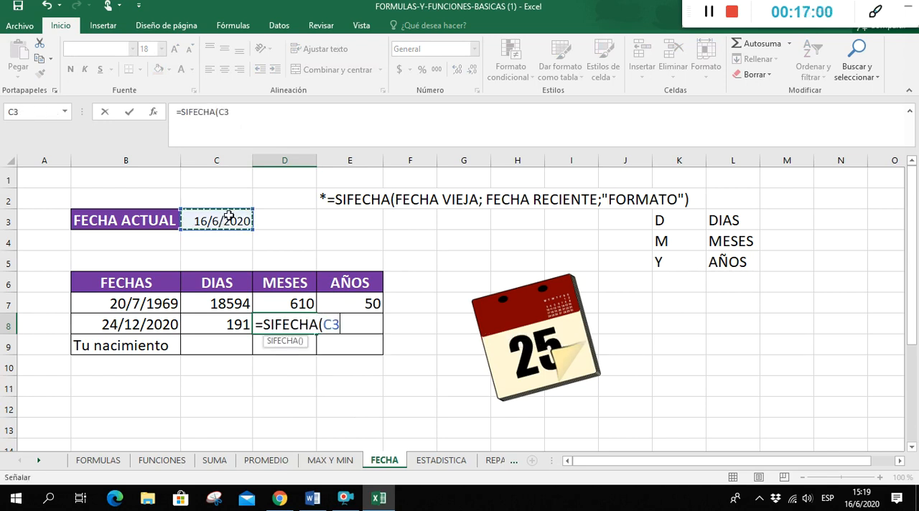
pyautogui.write(';')
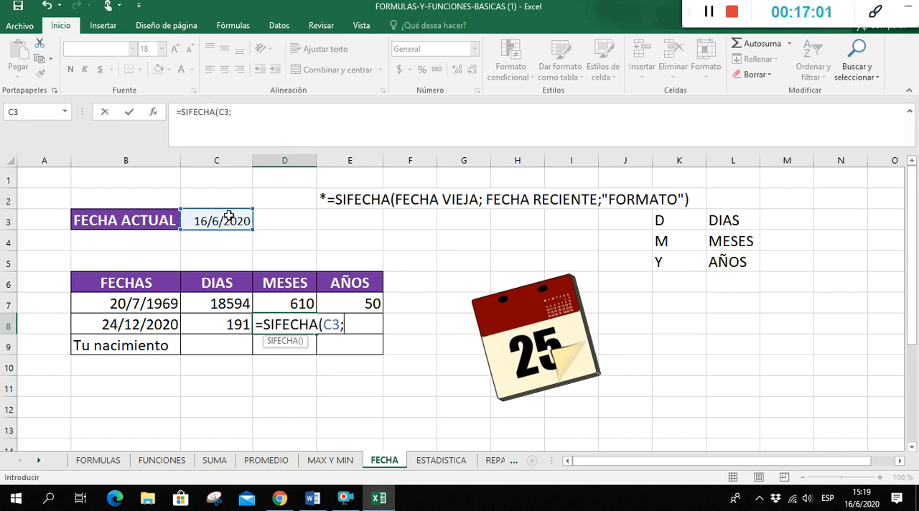
pyautogui.click(154, 325)
pyautogui.write(';"M')
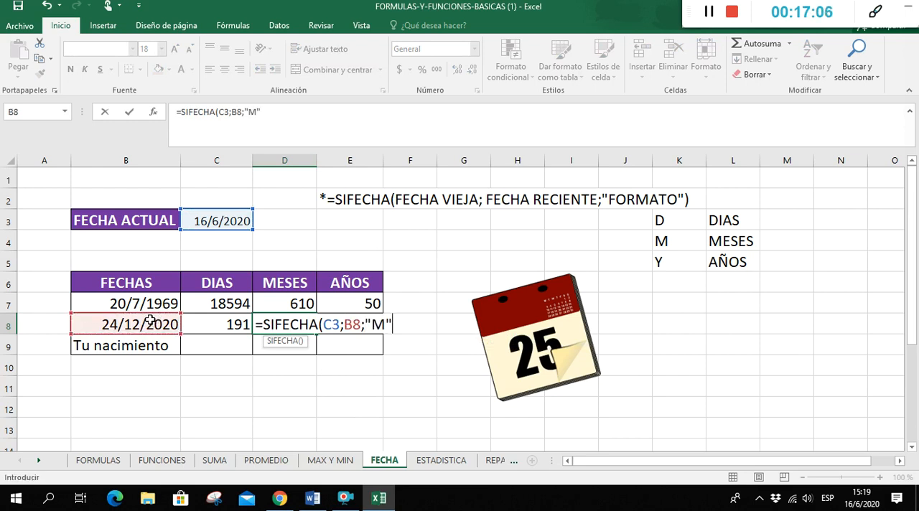
pyautogui.write('")')
pyautogui.press('Return')
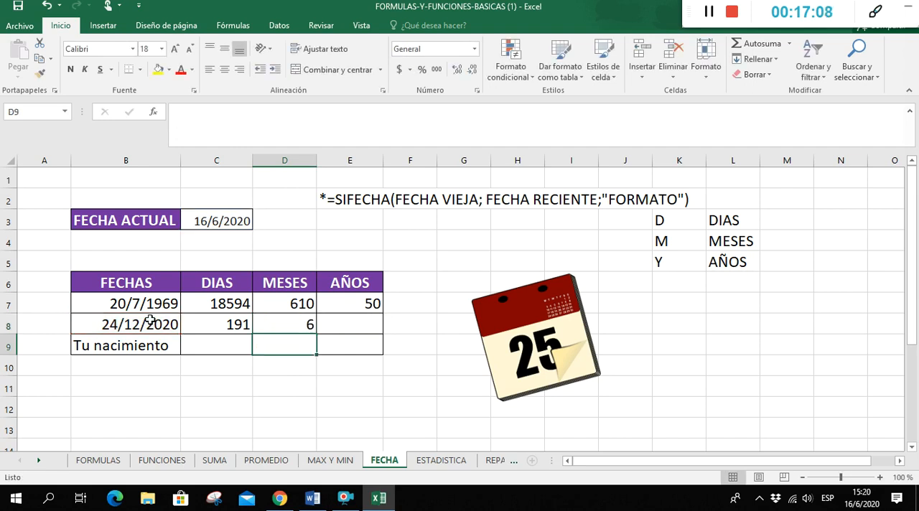
pyautogui.click(125, 348)
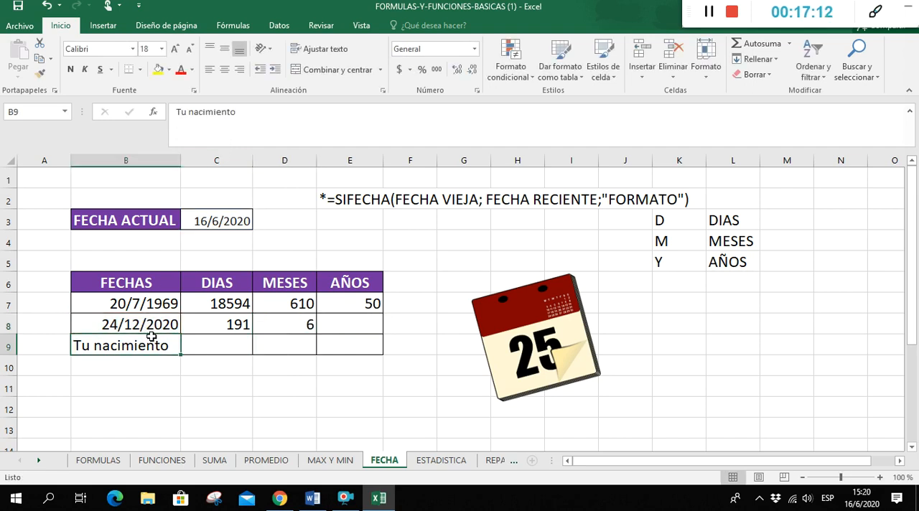
pyautogui.click(228, 347)
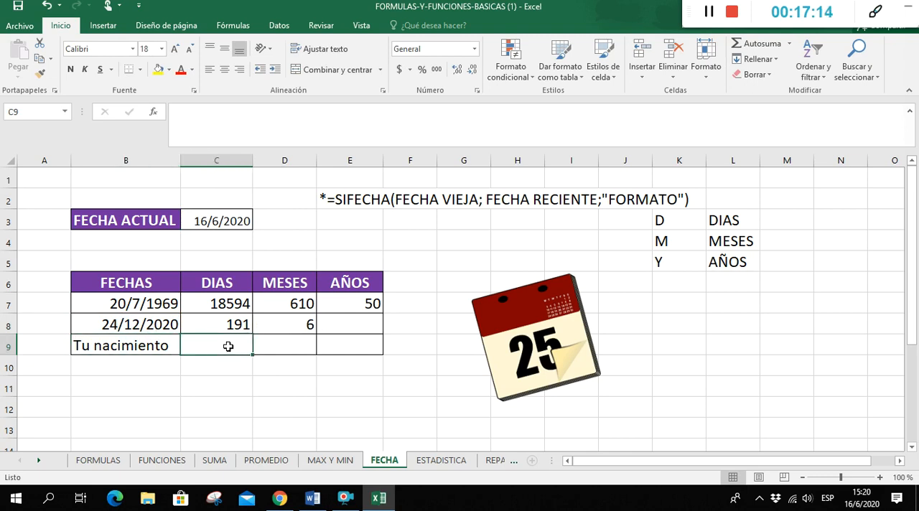
pyautogui.click(276, 350)
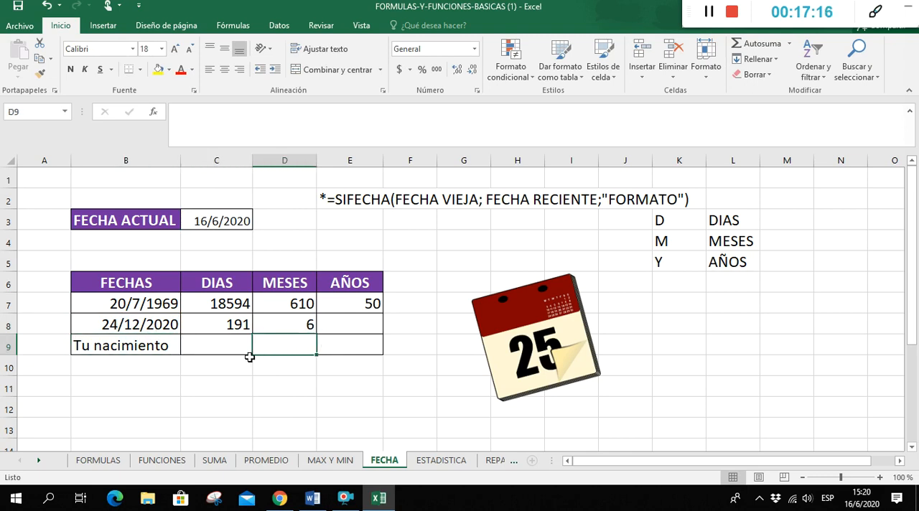
pyautogui.click(373, 344)
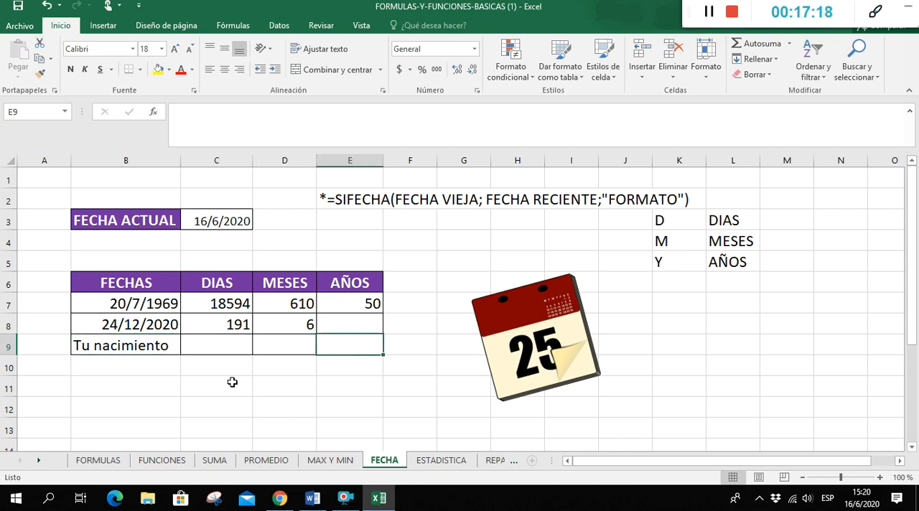
pyautogui.click(215, 349)
pyautogui.click(256, 344)
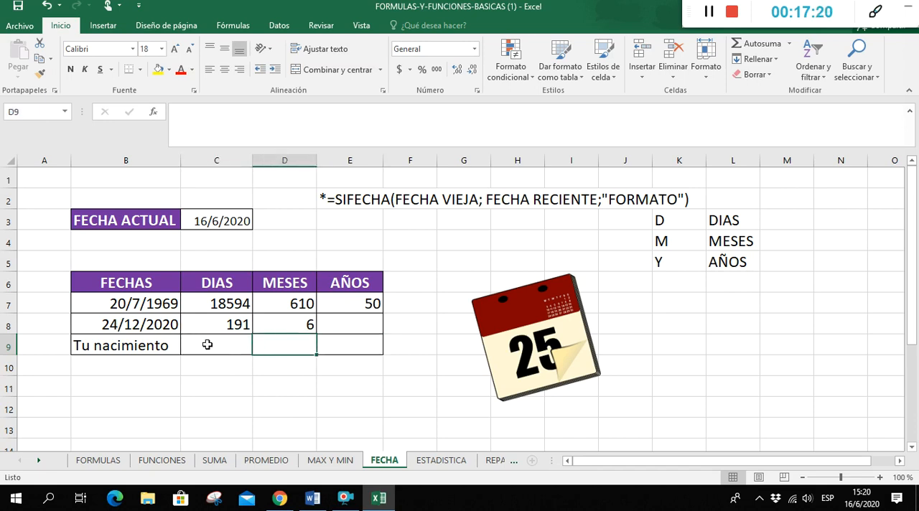
pyautogui.click(143, 346)
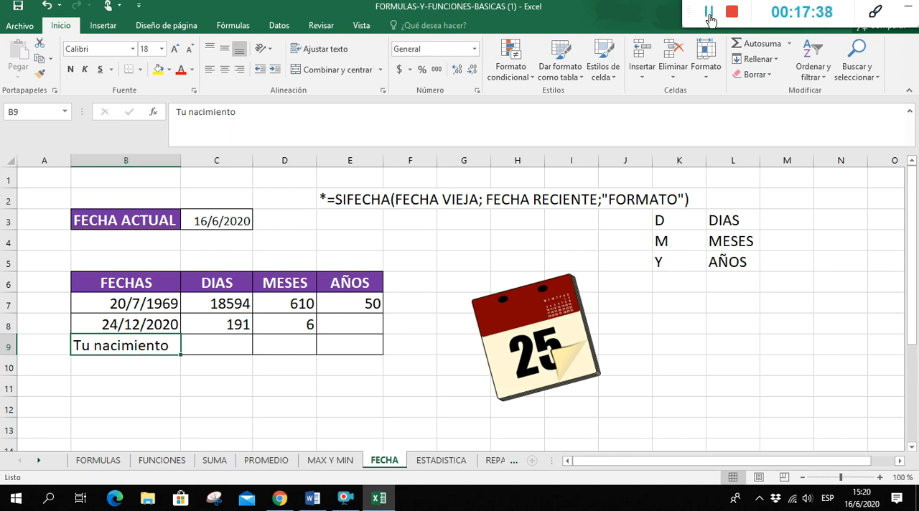
pyautogui.click(711, 12)
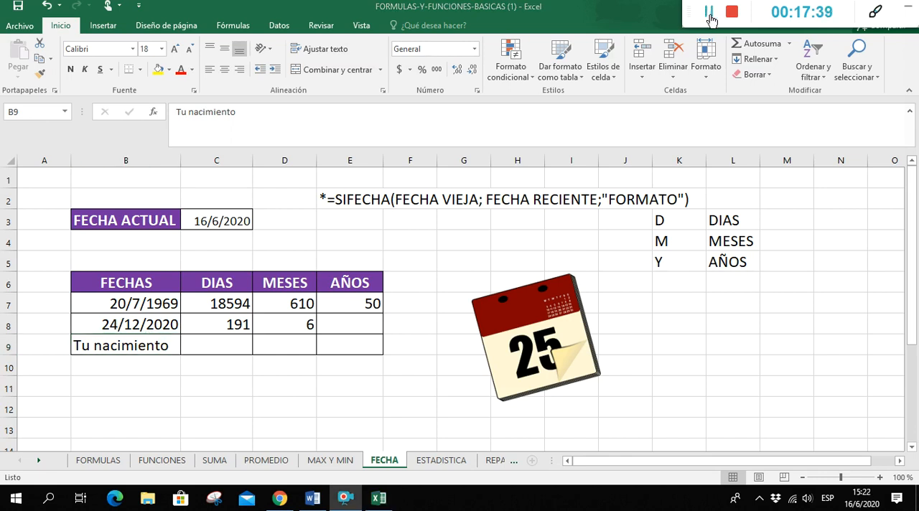
# Open the ESTADISTICA sheet and examine its comparison operators table and the reference table of counting and summing functions
pyautogui.click(423, 461)
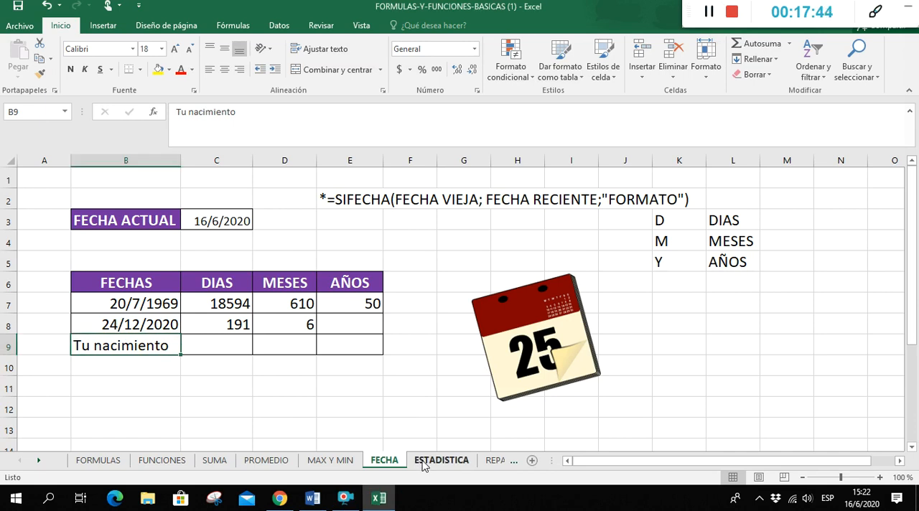
pyautogui.click(423, 461)
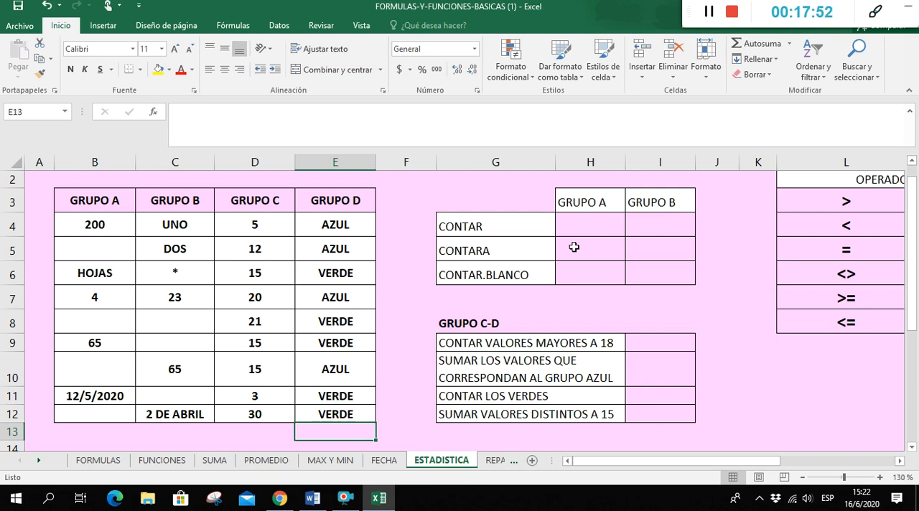
pyautogui.click(900, 461)
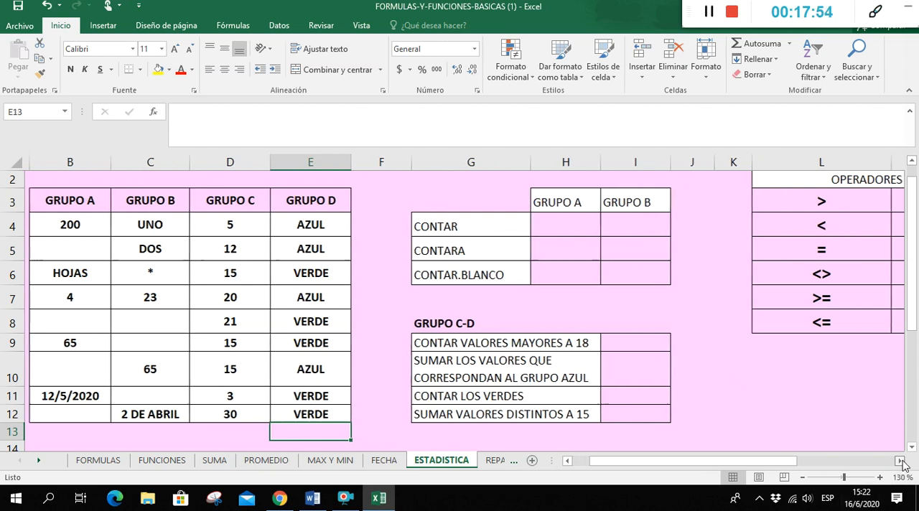
pyautogui.click(901, 462)
pyautogui.click(901, 461)
pyautogui.click(901, 462)
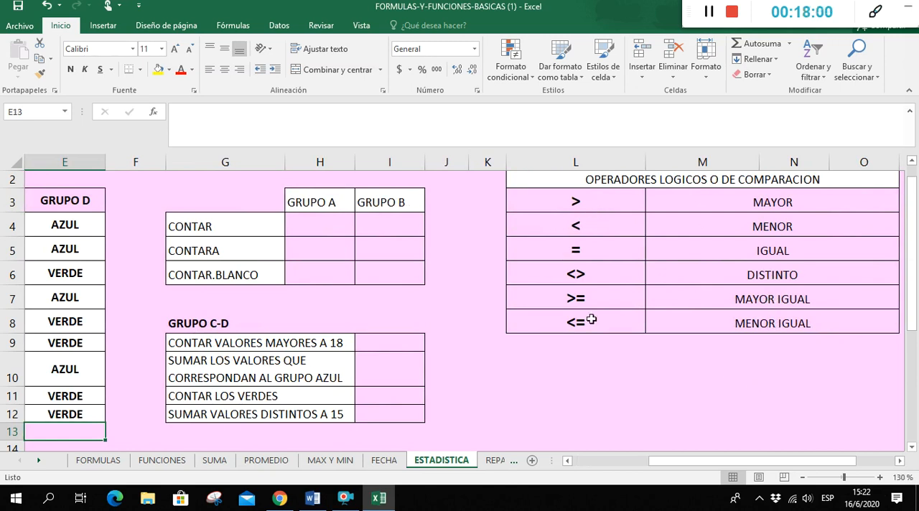
pyautogui.click(641, 462)
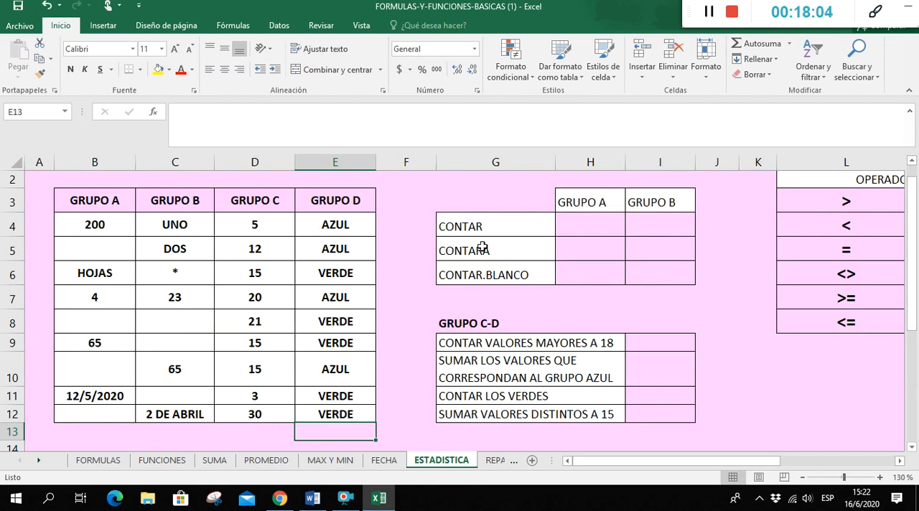
pyautogui.scroll(-5, 516, 308)
pyautogui.scroll(-3, 516, 308)
pyautogui.scroll(4, 516, 308)
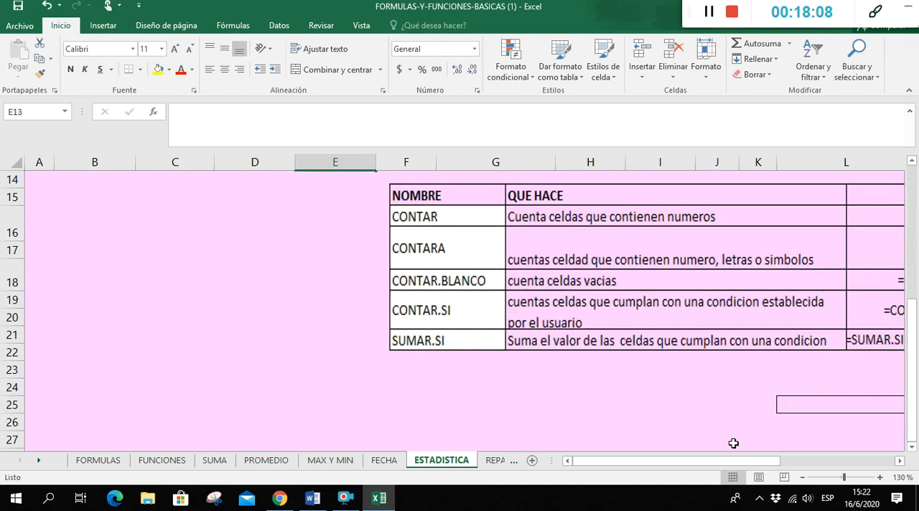
pyautogui.moveTo(734, 460); pyautogui.dragTo(789, 463)
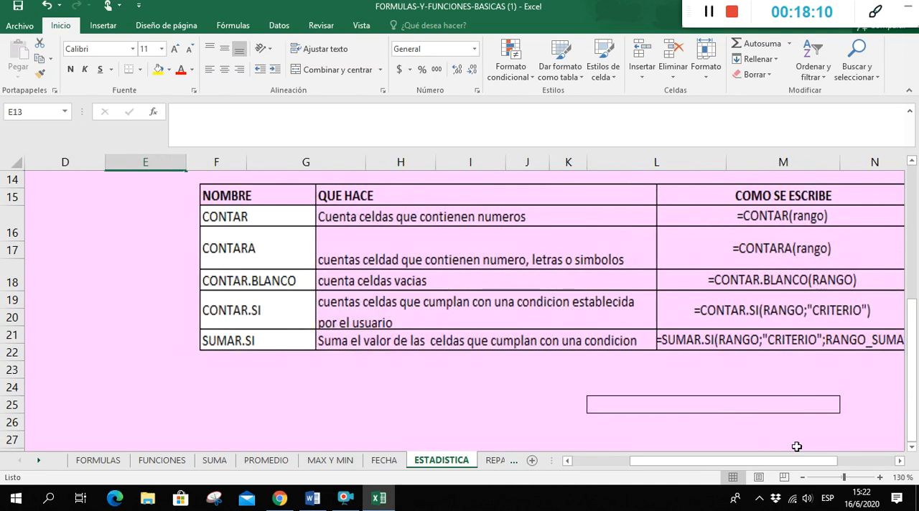
pyautogui.scroll(5, 744, 396)
# Count the numeric cells of GRUPO A in H4 with =CONTAR(B4:B12)
pyautogui.click(372, 237)
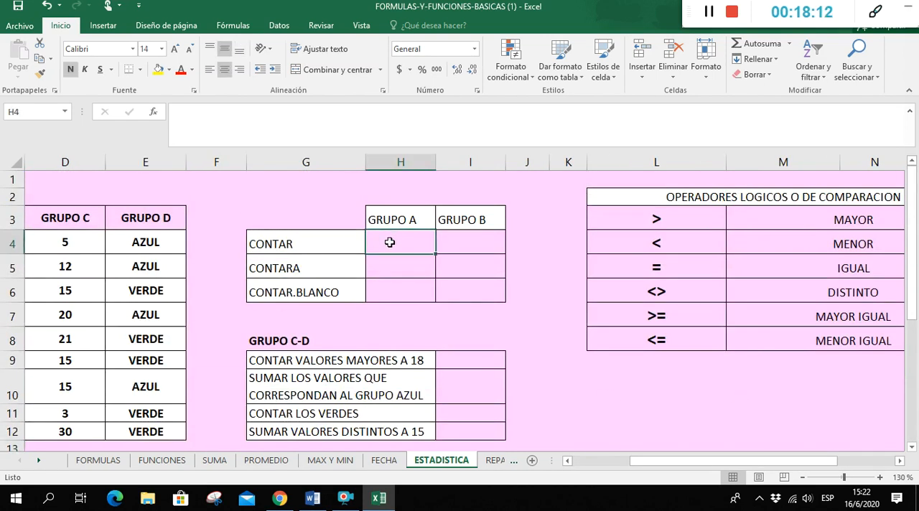
pyautogui.moveTo(661, 467); pyautogui.dragTo(616, 467)
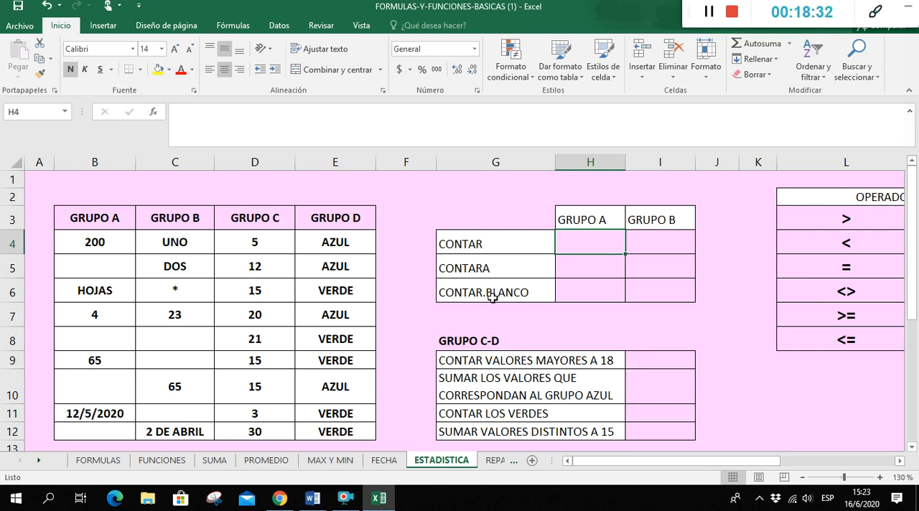
pyautogui.doubleClick(587, 243)
pyautogui.write('=CON')
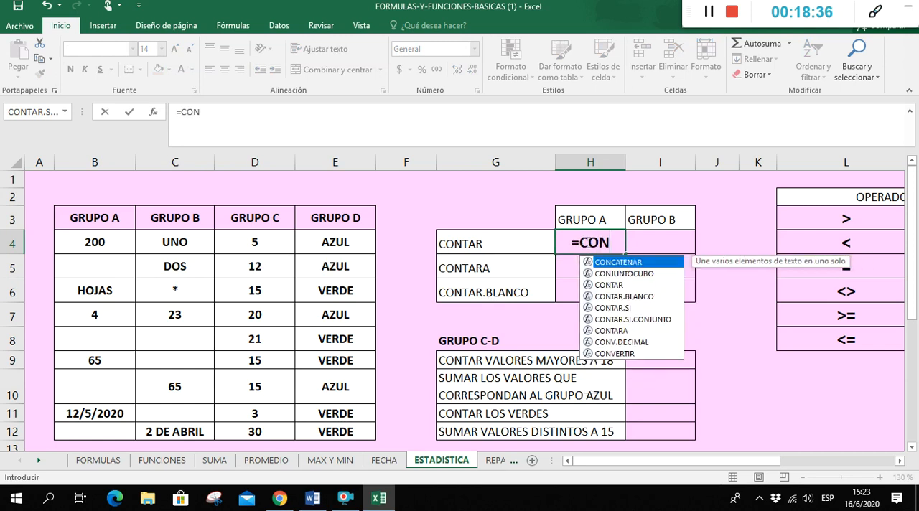
pyautogui.write('TAR(')
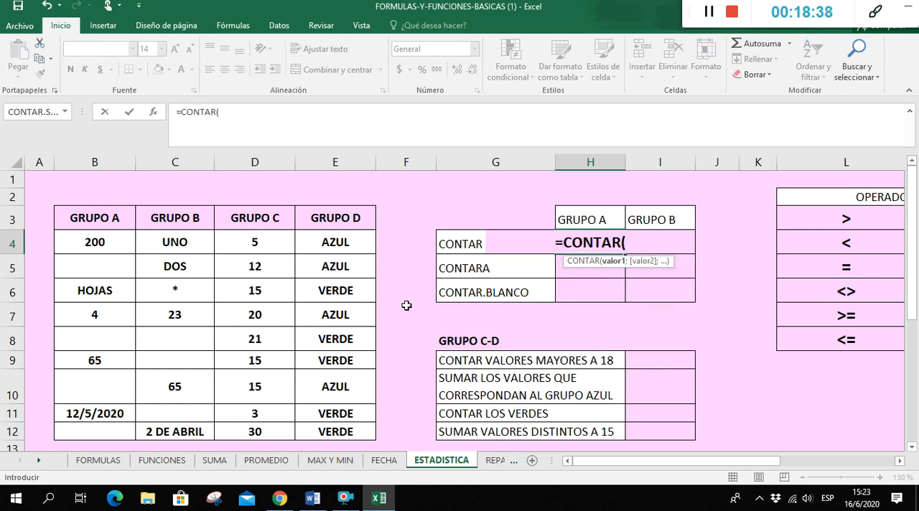
pyautogui.moveTo(122, 250); pyautogui.dragTo(116, 430)
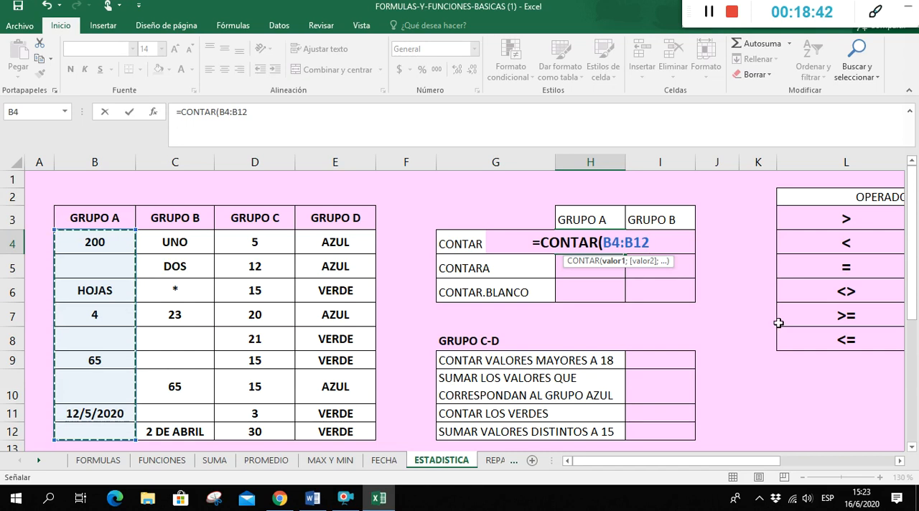
pyautogui.write(')')
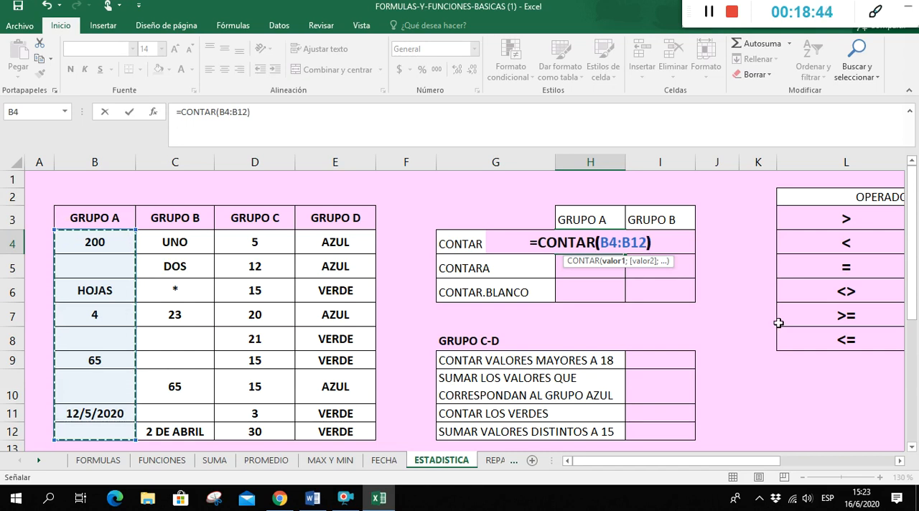
pyautogui.press('Return')
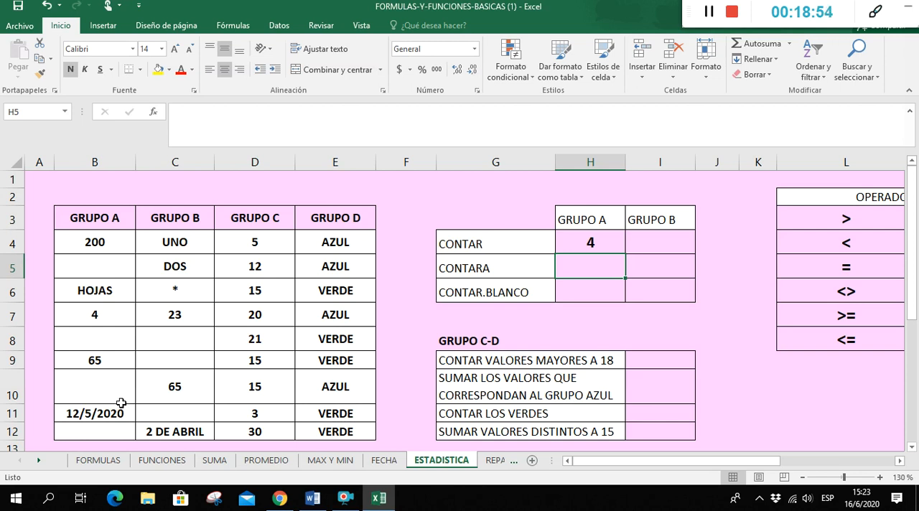
# Count the numeric cells of GRUPO B in I4 with =CONTAR(C4:C12)
pyautogui.click(653, 242)
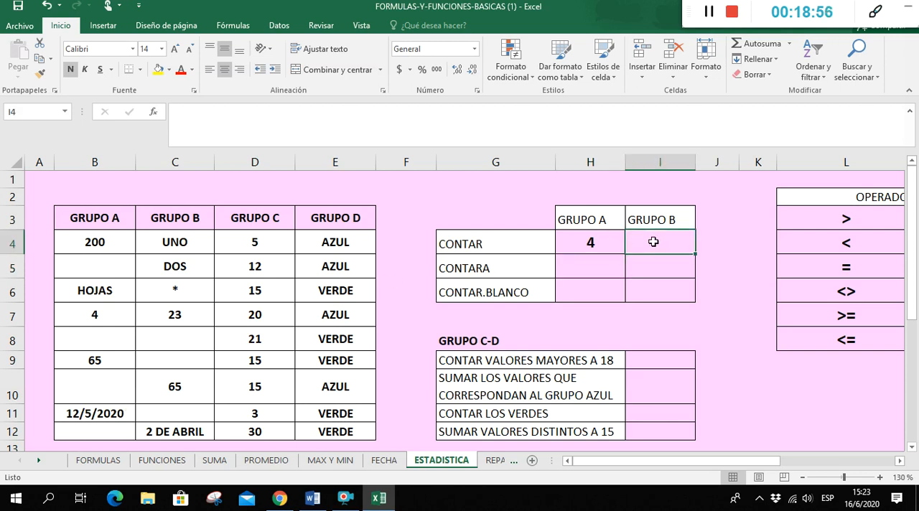
pyautogui.write('pC')
pyautogui.press('BackSpace')
pyautogui.press('BackSpace')
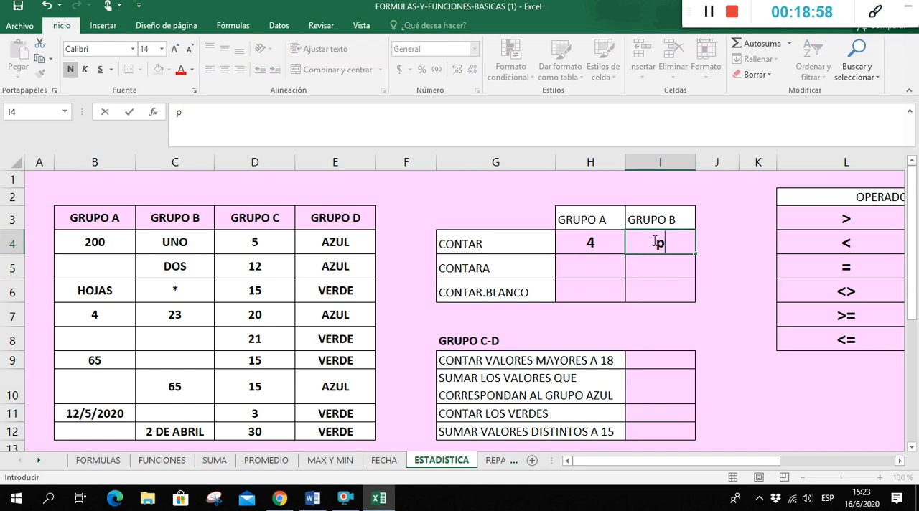
pyautogui.write('=CONTAR')
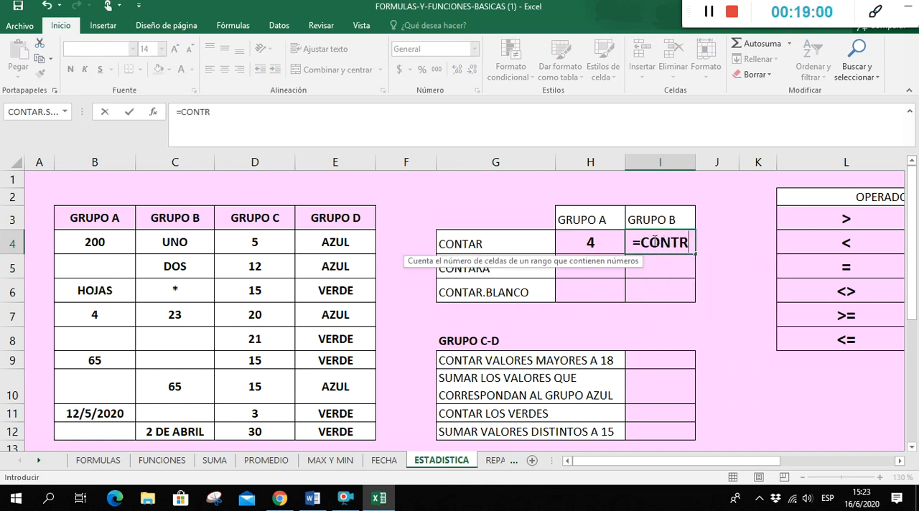
pyautogui.write('(')
pyautogui.moveTo(189, 244); pyautogui.dragTo(191, 429)
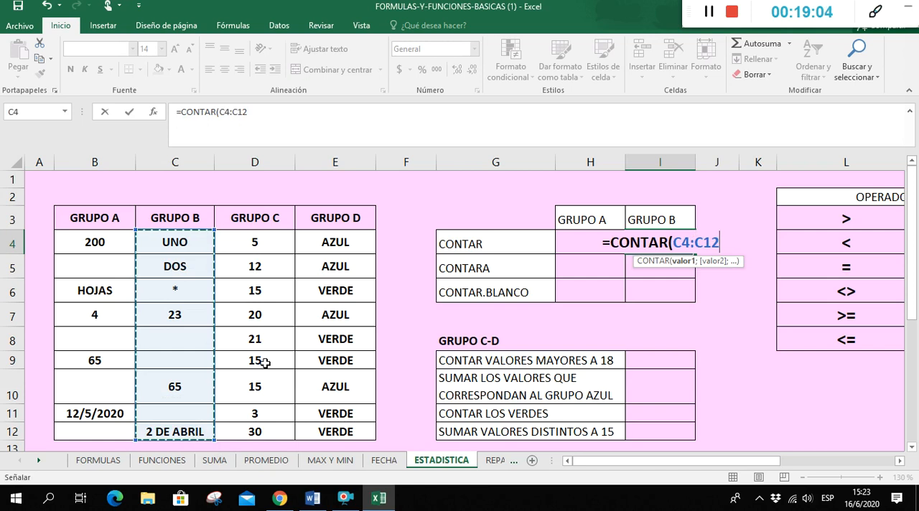
pyautogui.write(')')
pyautogui.press('Return')
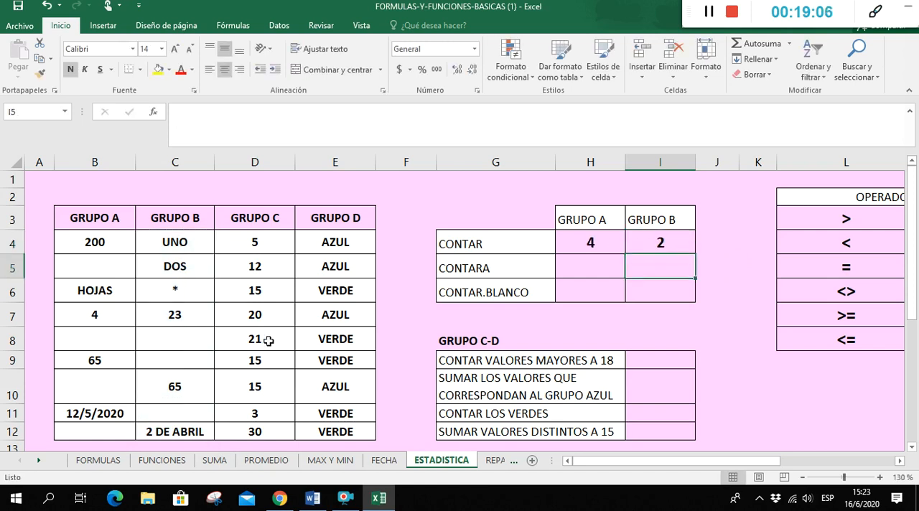
# Count the non-empty cells of GRUPO A in H5 with =CONTARA(B4:B12)
pyautogui.click(606, 272)
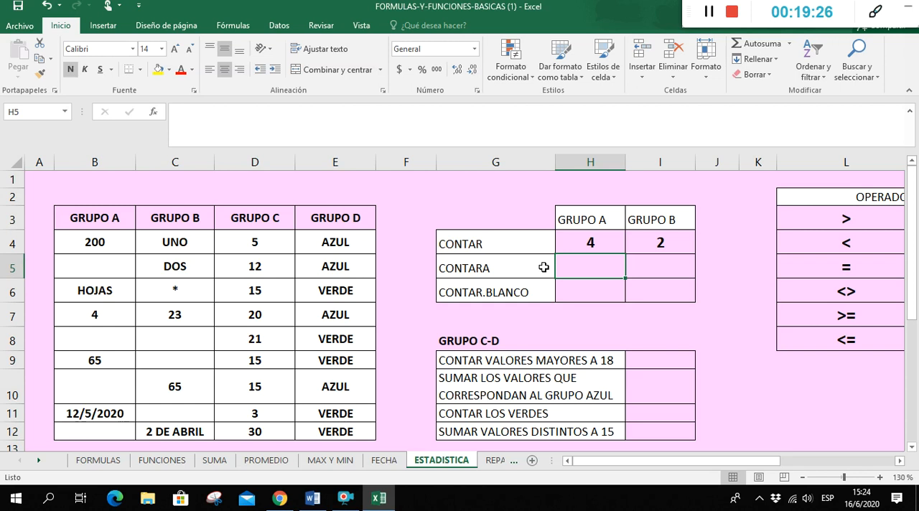
pyautogui.write('=COTNA')
pyautogui.press('BackSpace')
pyautogui.press('BackSpace')
pyautogui.press('BackSpace')
pyautogui.write('NTARA(')
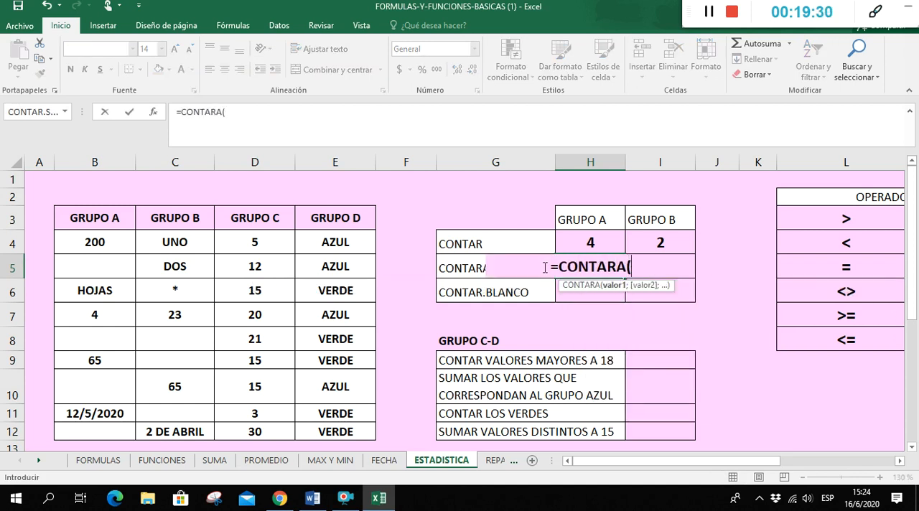
pyautogui.moveTo(80, 241); pyautogui.dragTo(83, 428)
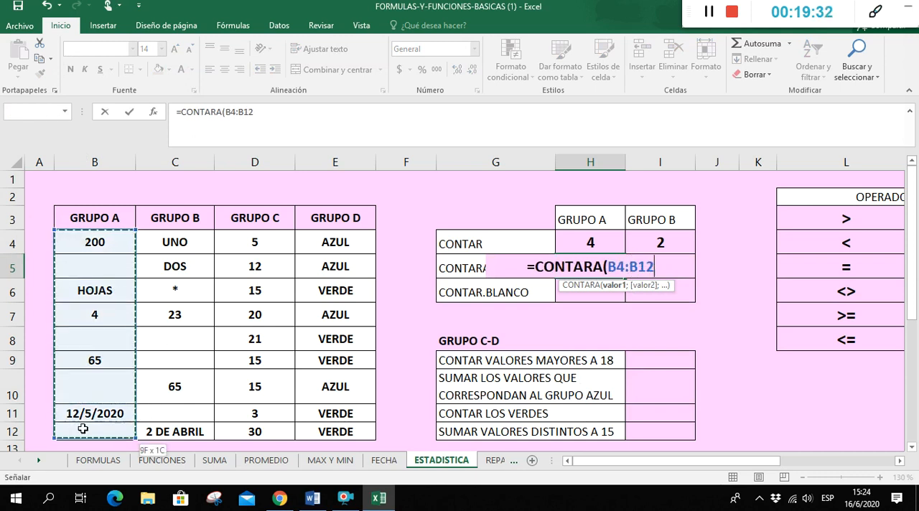
pyautogui.write(')')
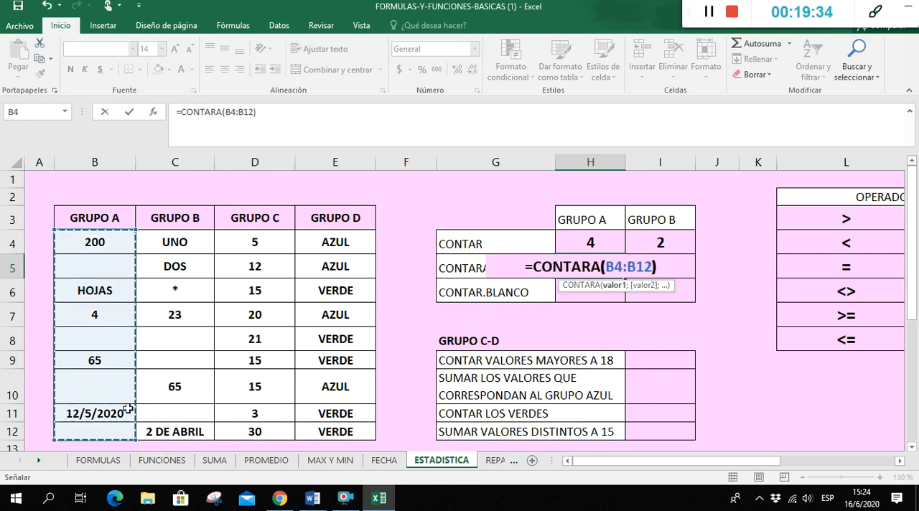
pyautogui.press('Return')
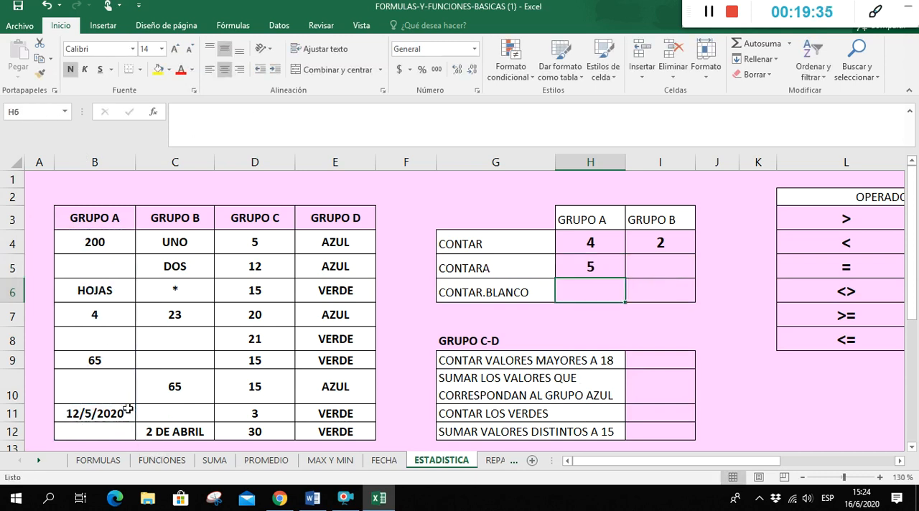
# Count the non-empty cells of GRUPO B in I5 with =CONTARA(C4:C12)
pyautogui.click(682, 265)
pyautogui.write('c0j')
pyautogui.press('BackSpace')
pyautogui.press('BackSpace')
pyautogui.press('BackSpace')
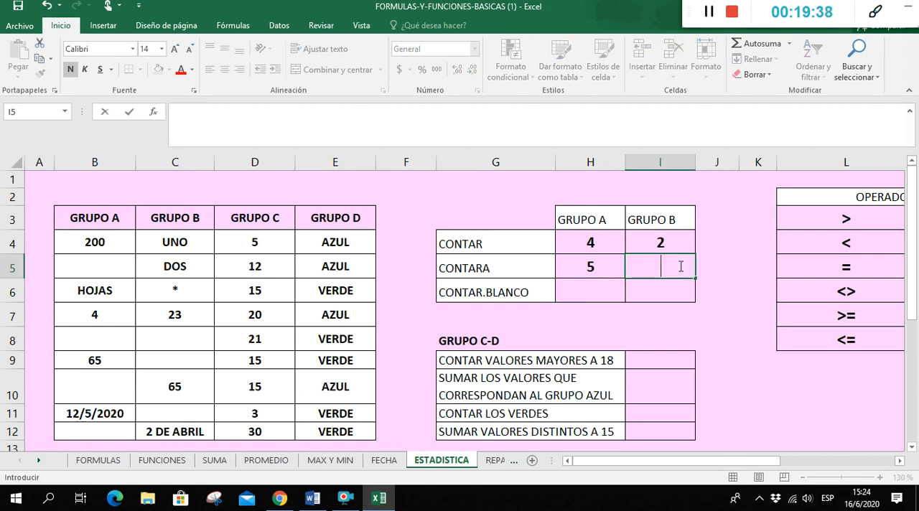
pyautogui.write('=COT')
pyautogui.press('BackSpace')
pyautogui.write('NT')
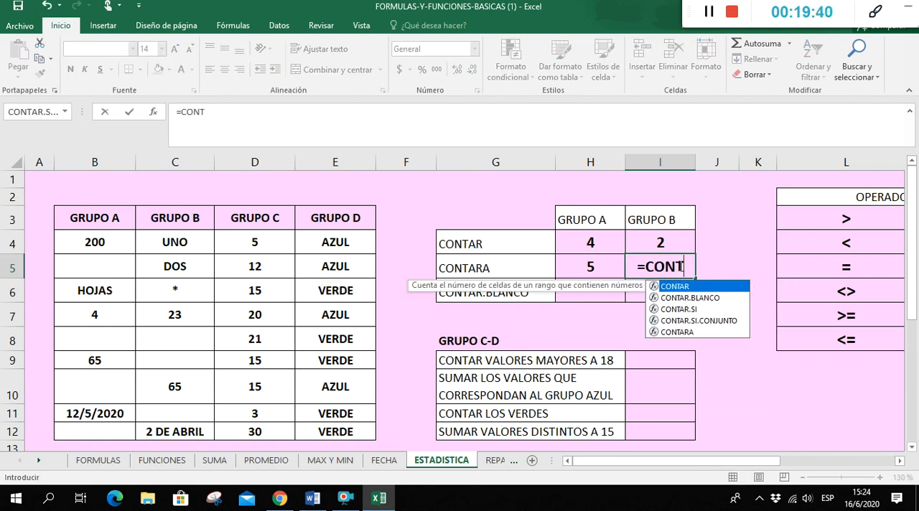
pyautogui.write('ARA(')
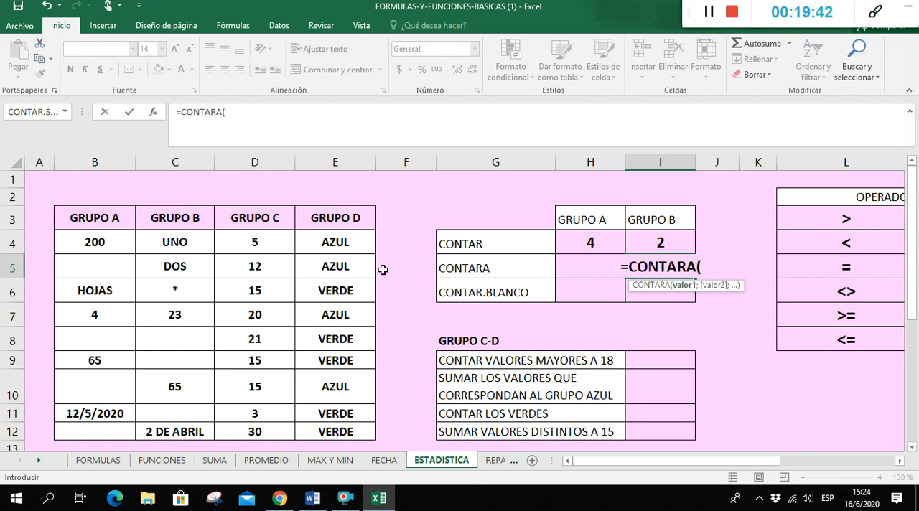
pyautogui.moveTo(170, 239); pyautogui.dragTo(185, 431)
pyautogui.write(')')
pyautogui.press('Return')
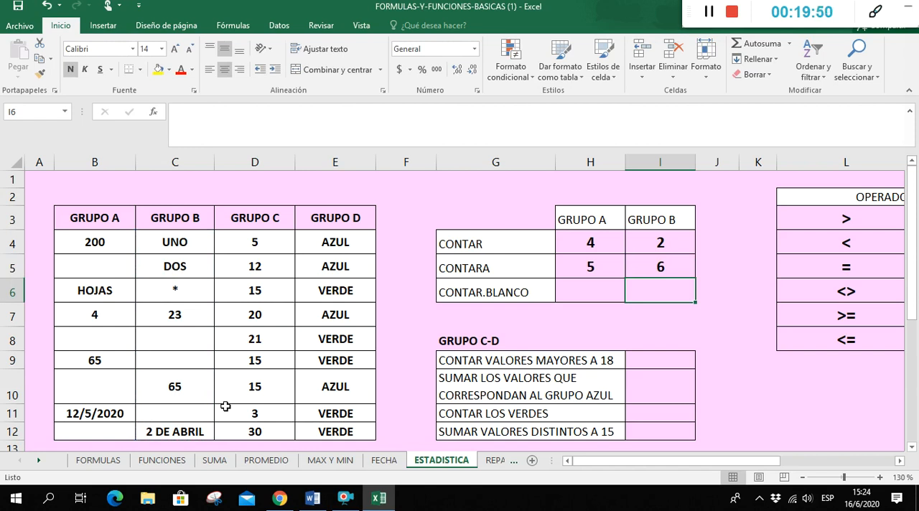
# Count the blank cells of GRUPO A in H6 with =CONTAR.BLANCO(B4:B12)
pyautogui.doubleClick(582, 294)
pyautogui.write('=')
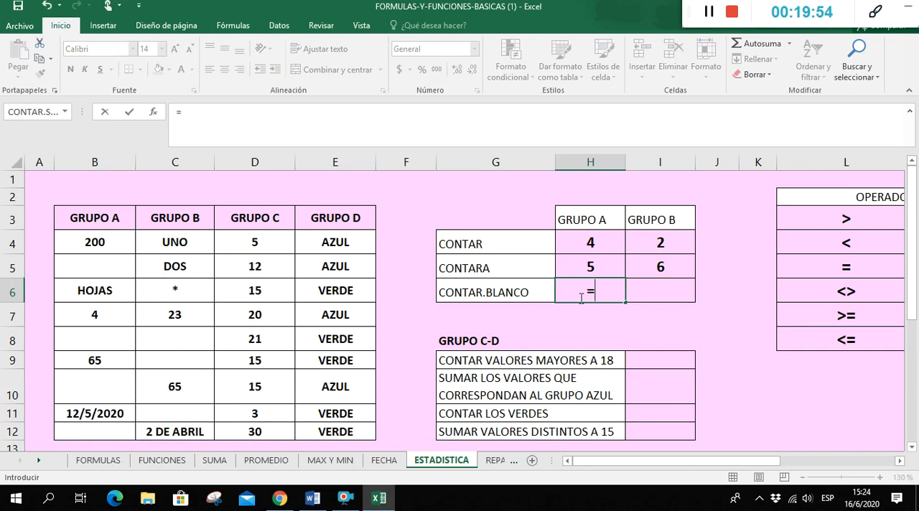
pyautogui.write('CONTAR')
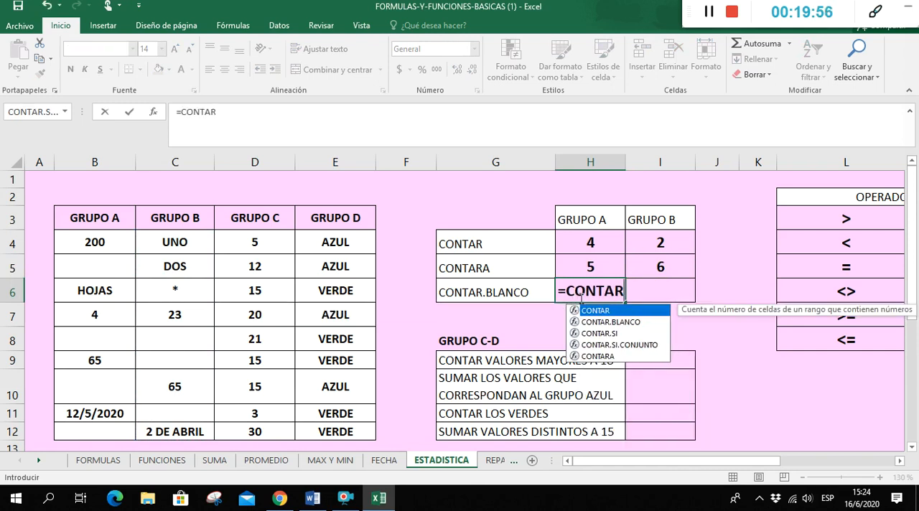
pyautogui.doubleClick(626, 324)
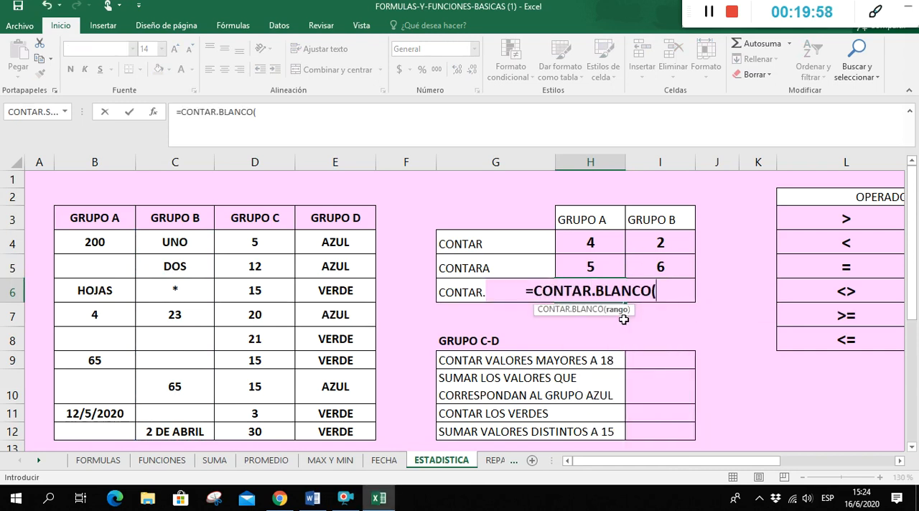
pyautogui.moveTo(108, 239); pyautogui.dragTo(118, 429)
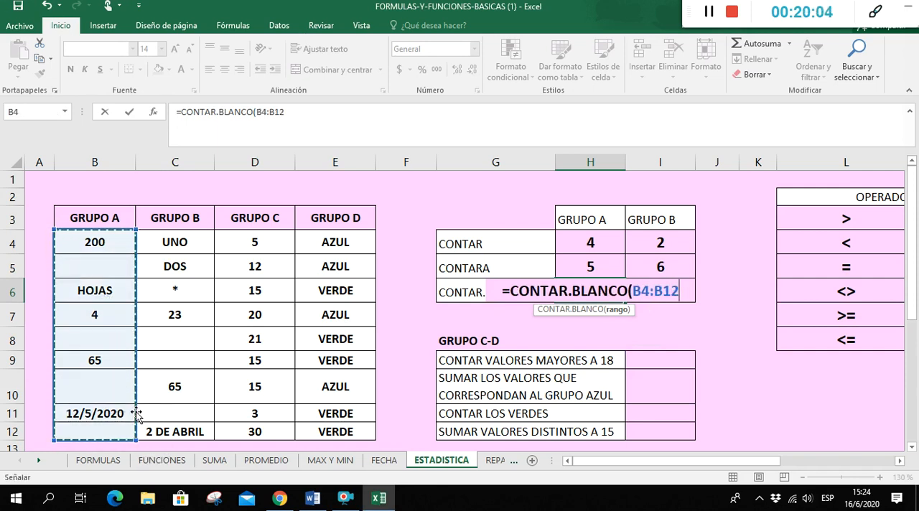
pyautogui.write(')')
pyautogui.press('Return')
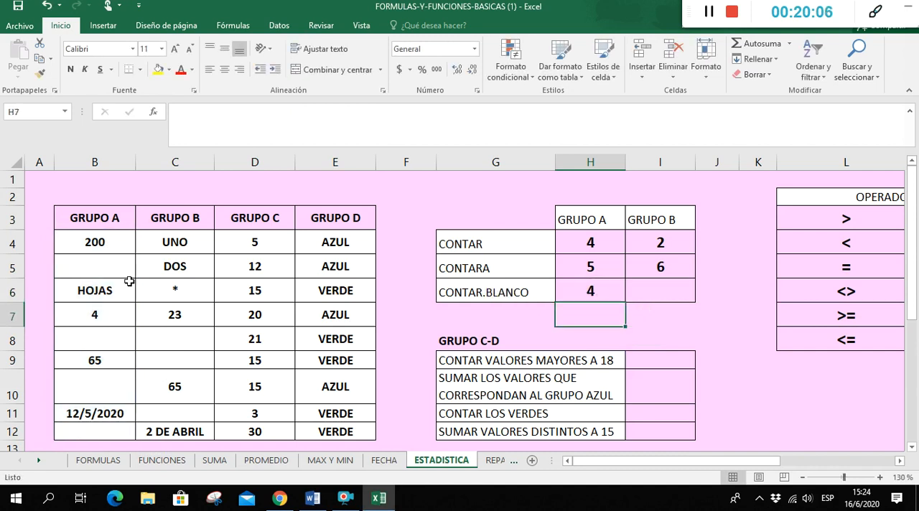
# Count the blank cells of GRUPO B in I6 with =CONTAR.BLANCO(C4:C12)
pyautogui.click(646, 293)
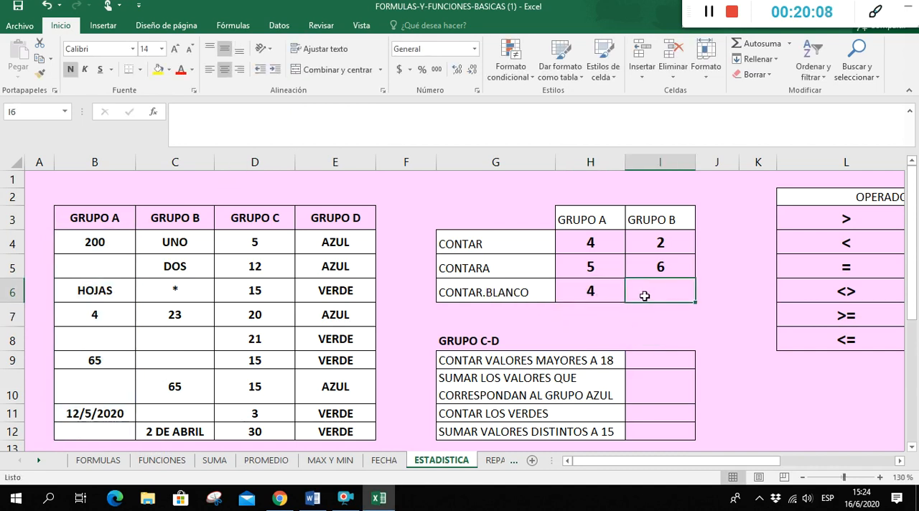
pyautogui.write('=CONT')
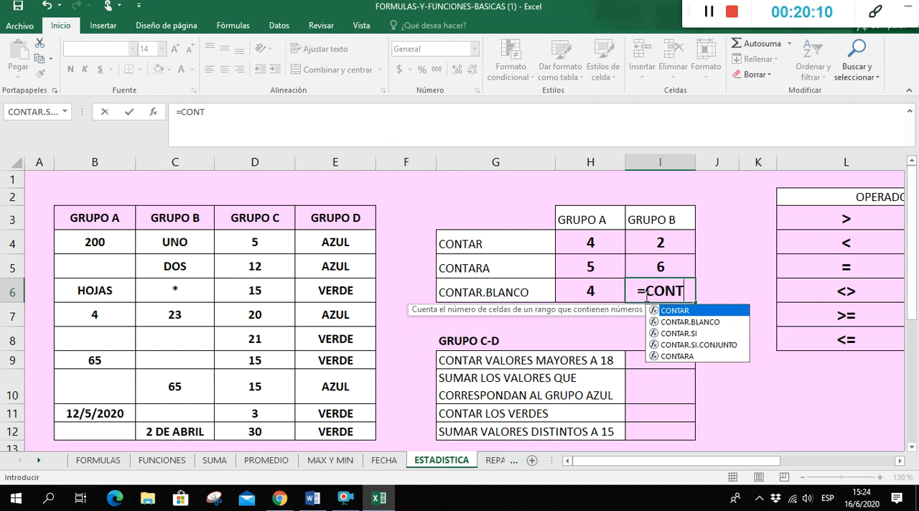
pyautogui.doubleClick(723, 324)
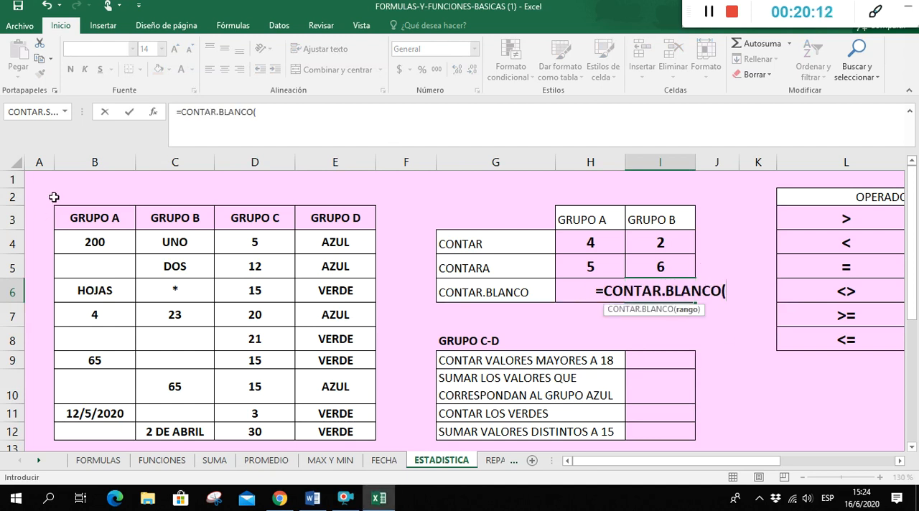
pyautogui.moveTo(170, 243); pyautogui.dragTo(201, 439)
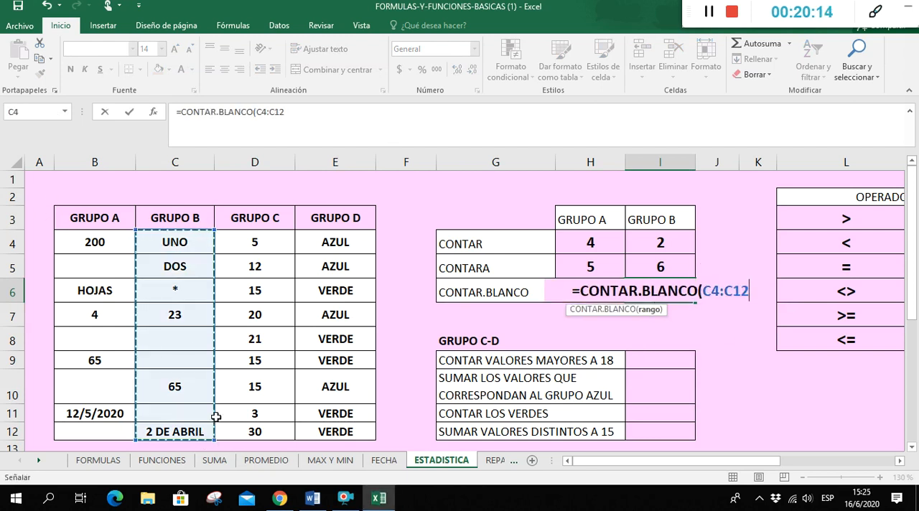
pyautogui.press('Return')
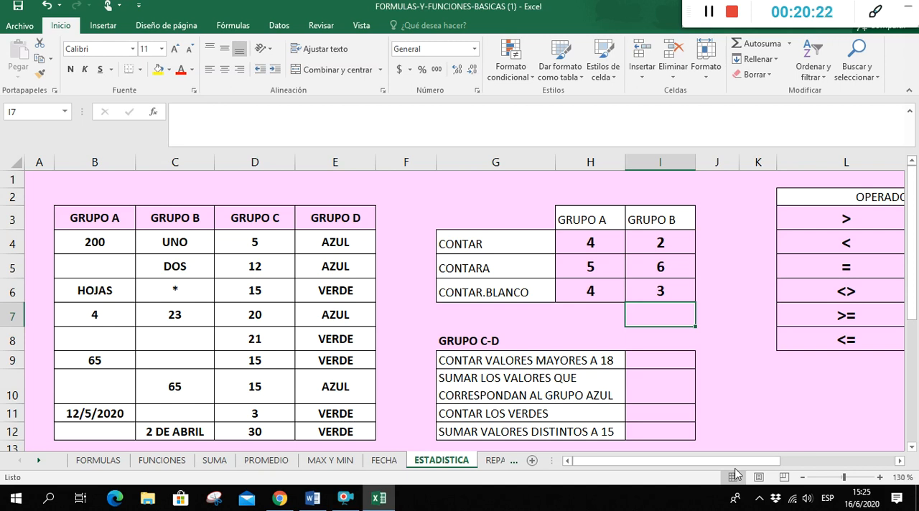
# Count the GRUPO C values greater than 18 in I9 with =CONTAR.SI(D4:D12;">18")
pyautogui.scroll(-1, 760, 424)
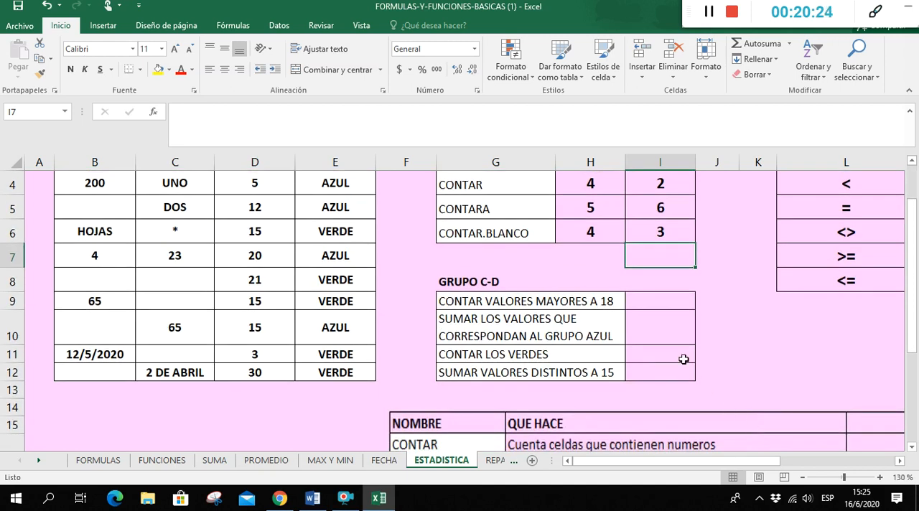
pyautogui.scroll(1, 634, 369)
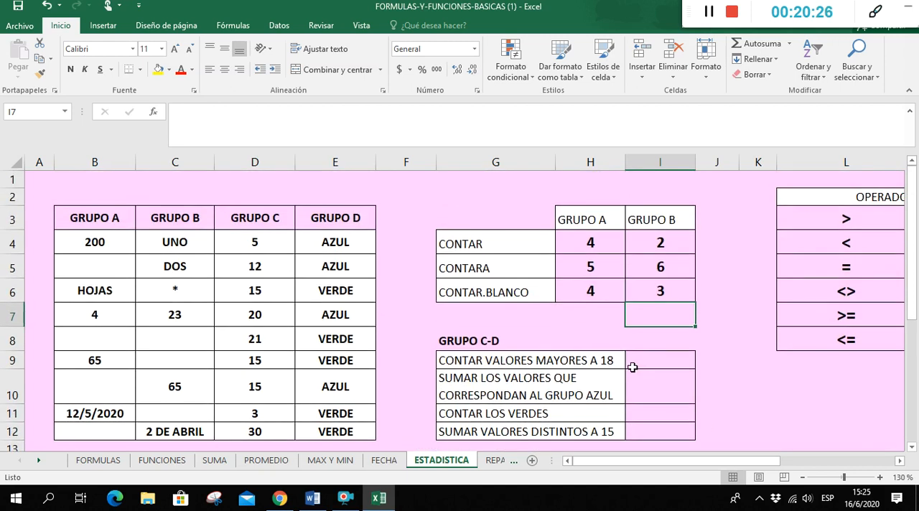
pyautogui.click(662, 357)
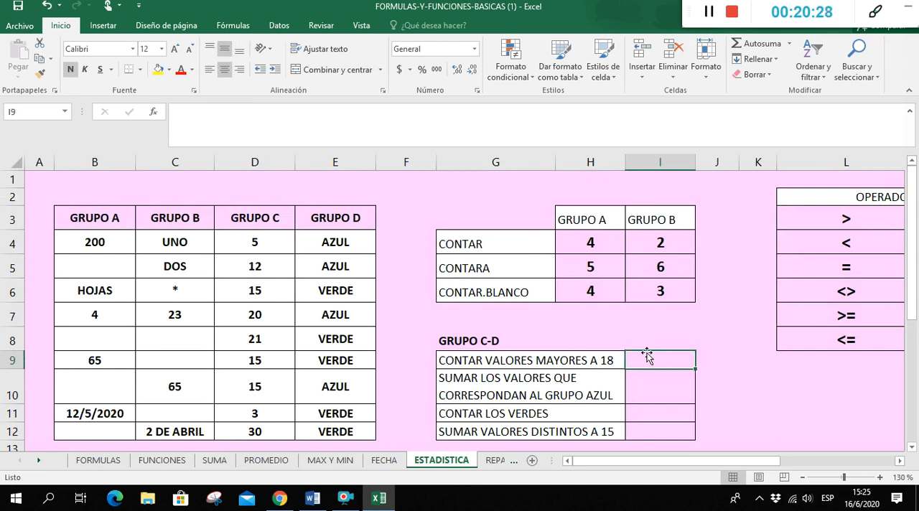
pyautogui.moveTo(257, 220); pyautogui.dragTo(330, 431)
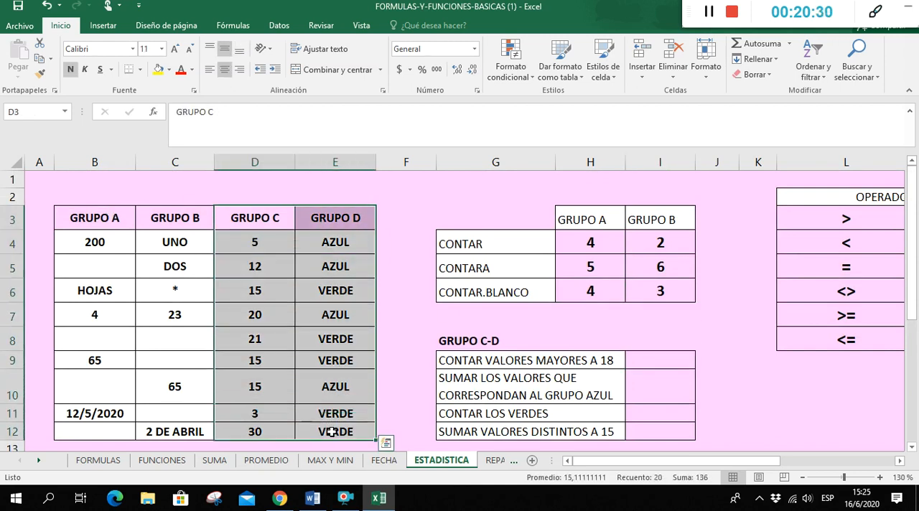
pyautogui.click(661, 364)
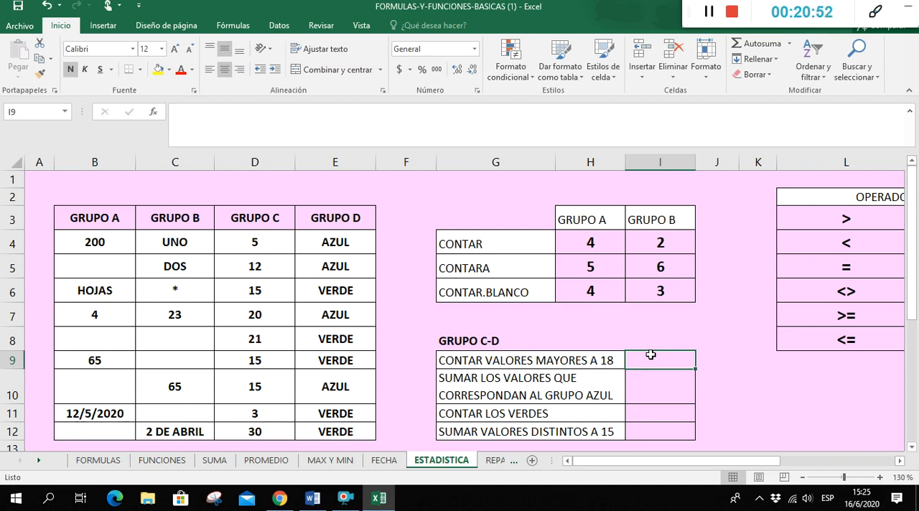
pyautogui.write('=CONTA')
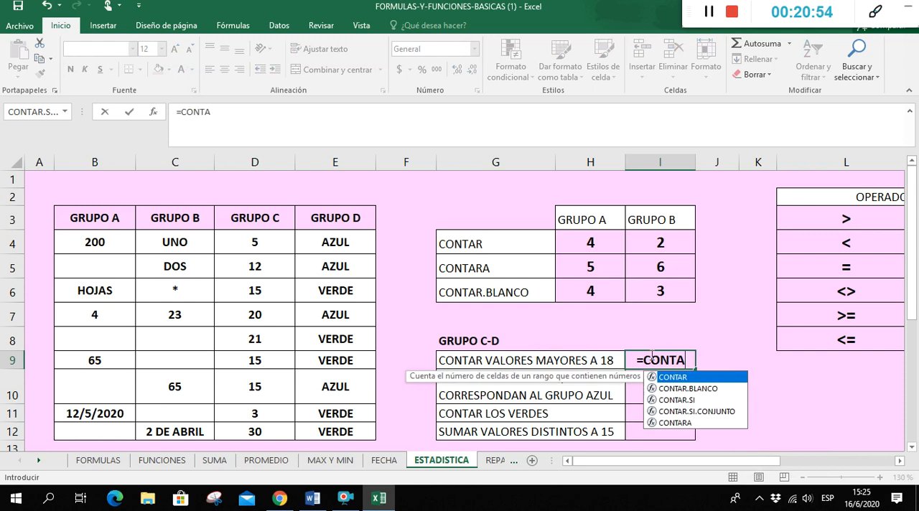
pyautogui.write('R.S')
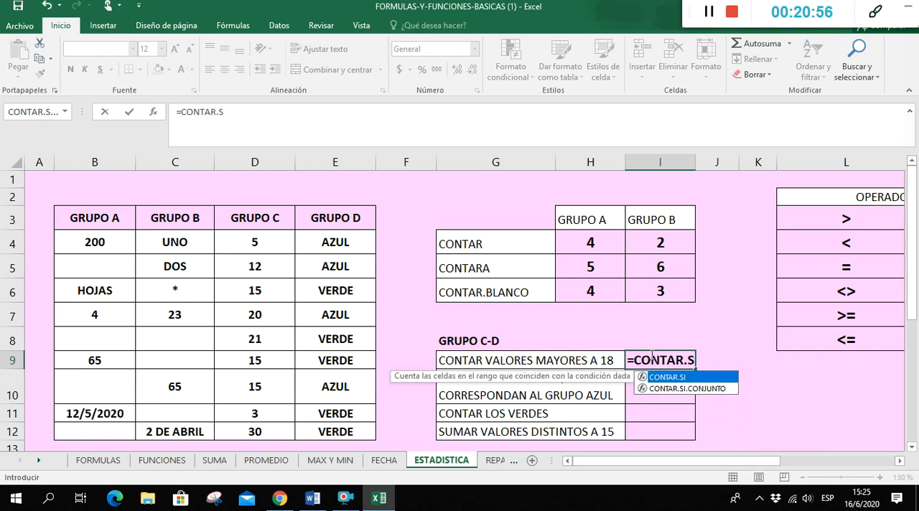
pyautogui.write('I(')
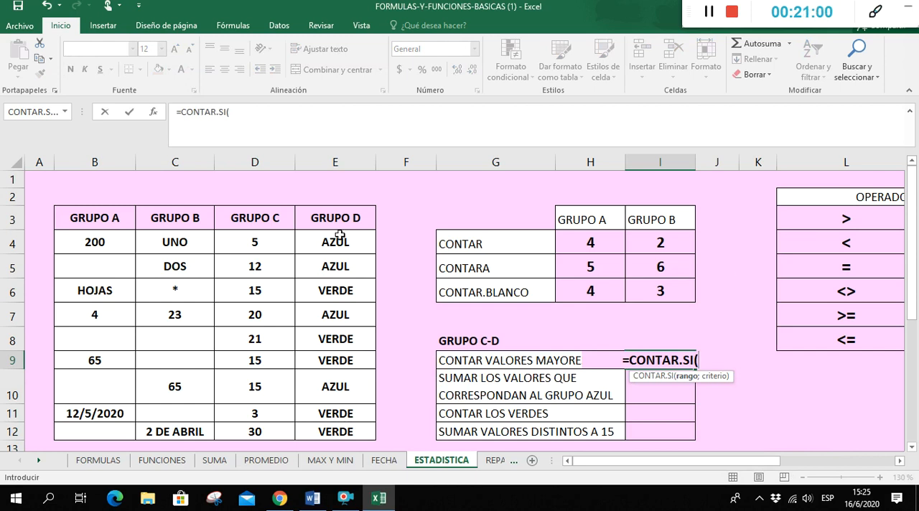
pyautogui.moveTo(277, 246); pyautogui.dragTo(283, 428)
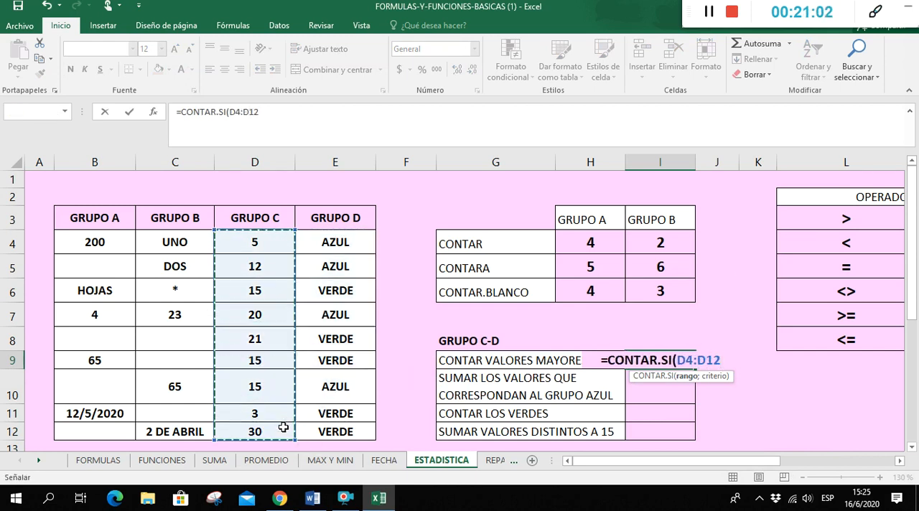
pyautogui.write(';')
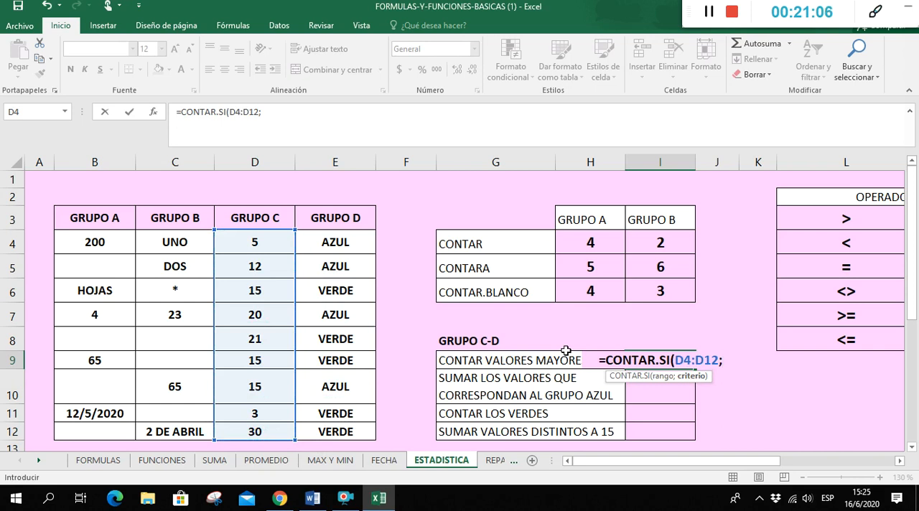
pyautogui.write('"')
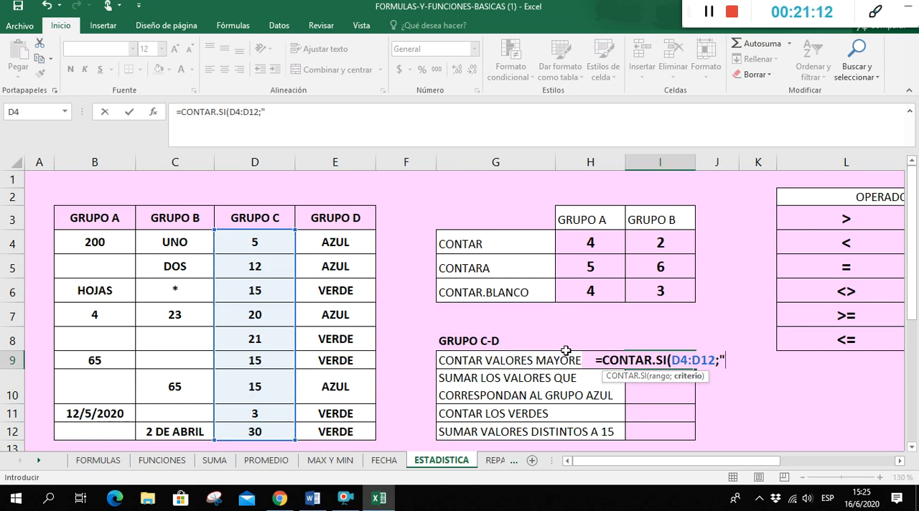
pyautogui.write('>18')
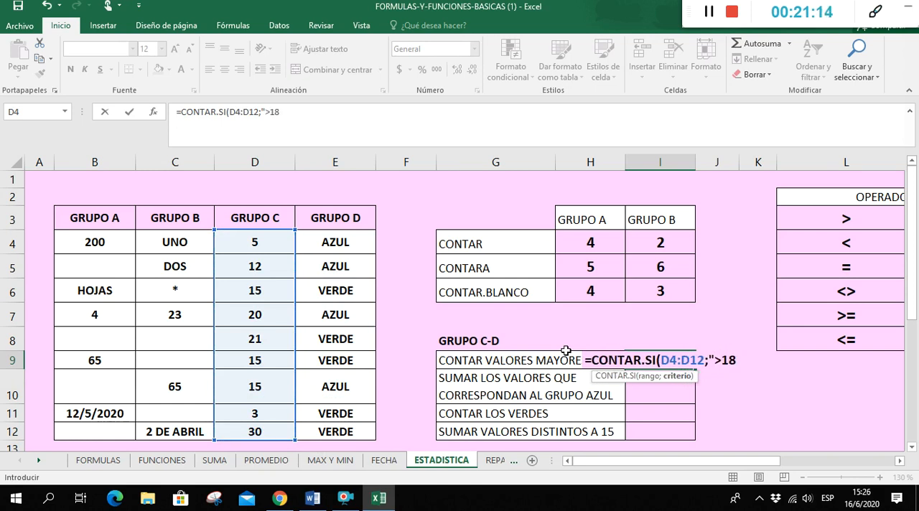
pyautogui.write('"')
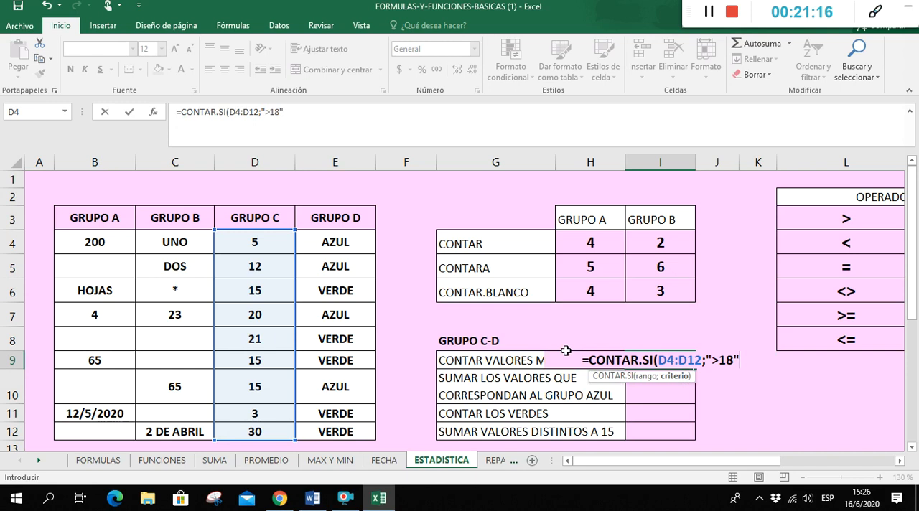
pyautogui.write(')')
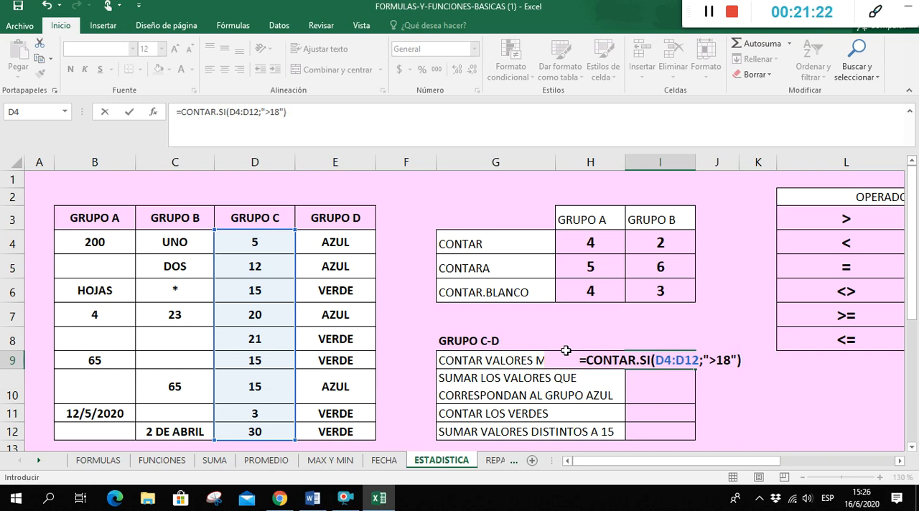
pyautogui.press('Return')
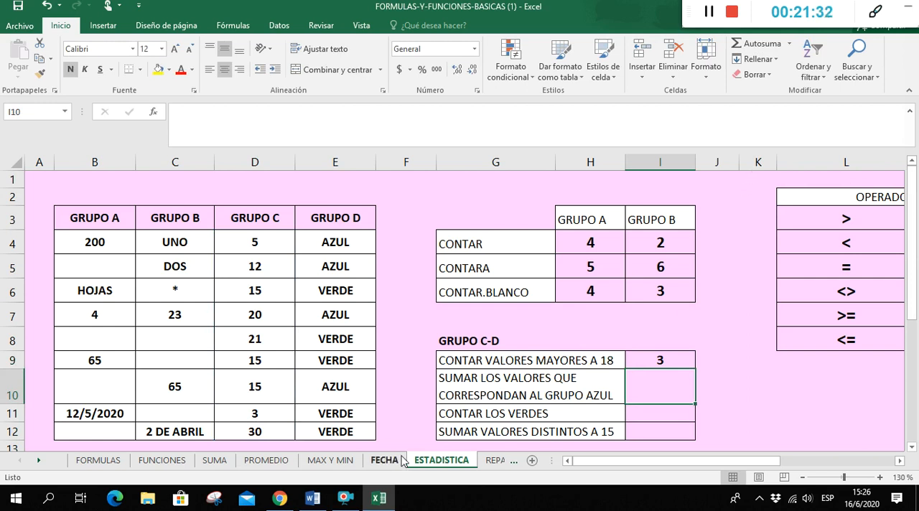
# Examine the AZUL entries of GRUPO D and their matching GRUPO C values in rows 4, 5, 7 and 10
pyautogui.click(327, 242)
pyautogui.click(331, 270)
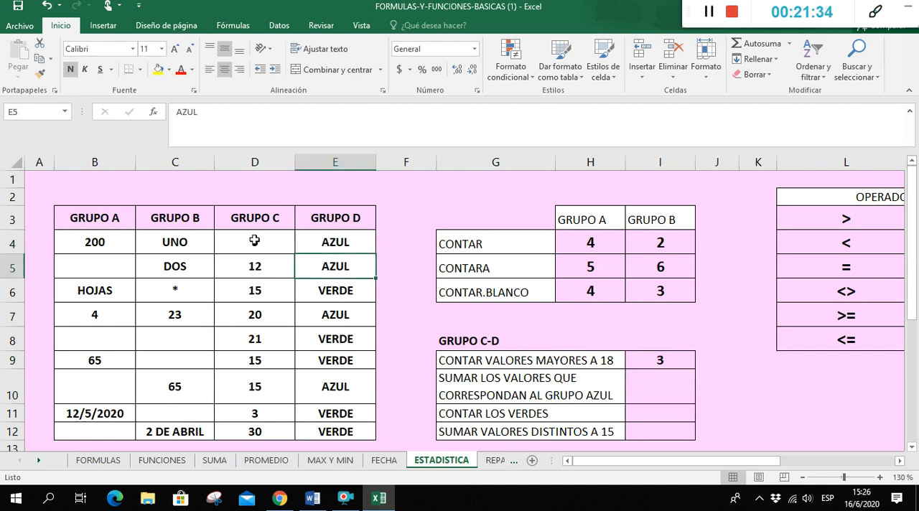
pyautogui.click(254, 240)
pyautogui.click(273, 272)
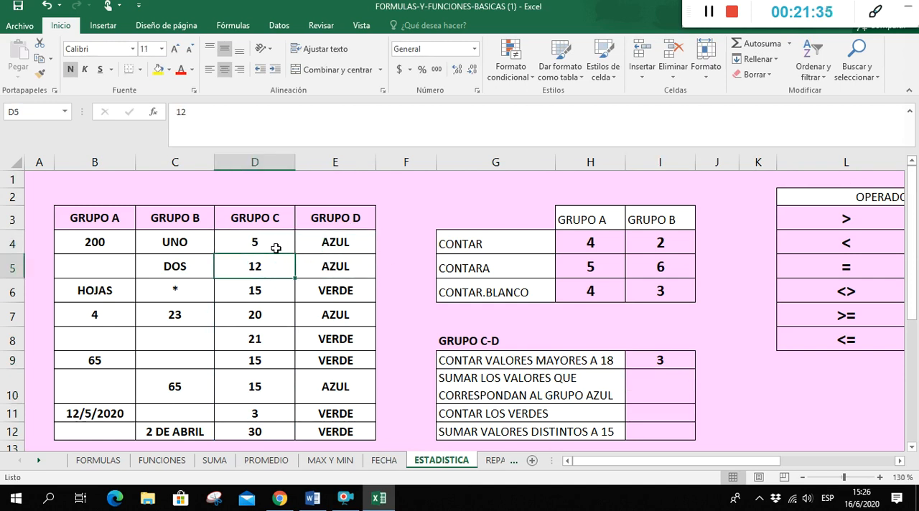
pyautogui.click(317, 313)
pyautogui.click(283, 320)
pyautogui.click(327, 390)
pyautogui.click(252, 389)
# Sum the GRUPO C values that correspond to AZUL in I10 with =SUMAR.SI(E4:E12;"AZUL";D4:D12)
pyautogui.click(638, 399)
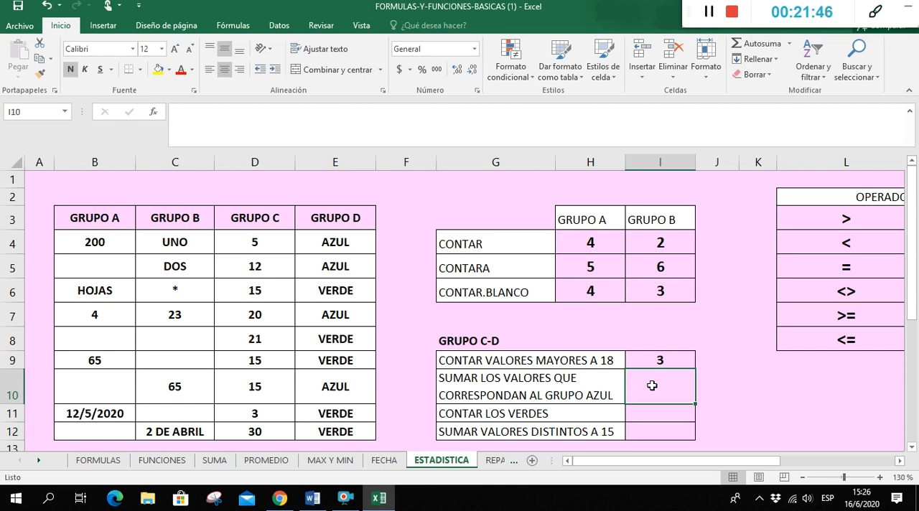
pyautogui.write('=')
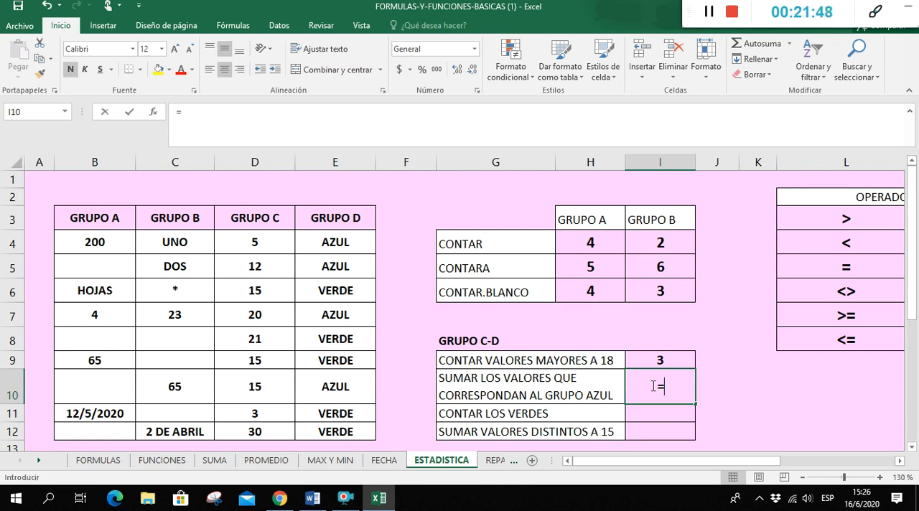
pyautogui.write('SUMAR')
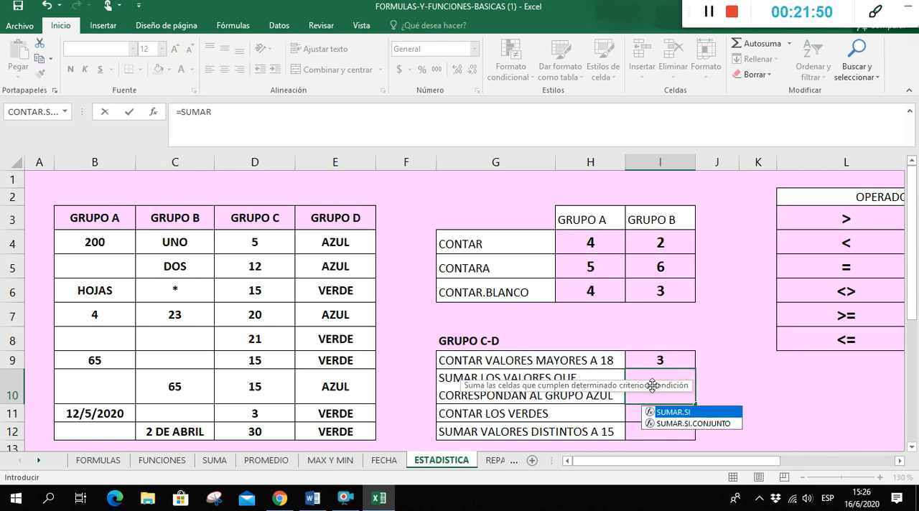
pyautogui.doubleClick(681, 415)
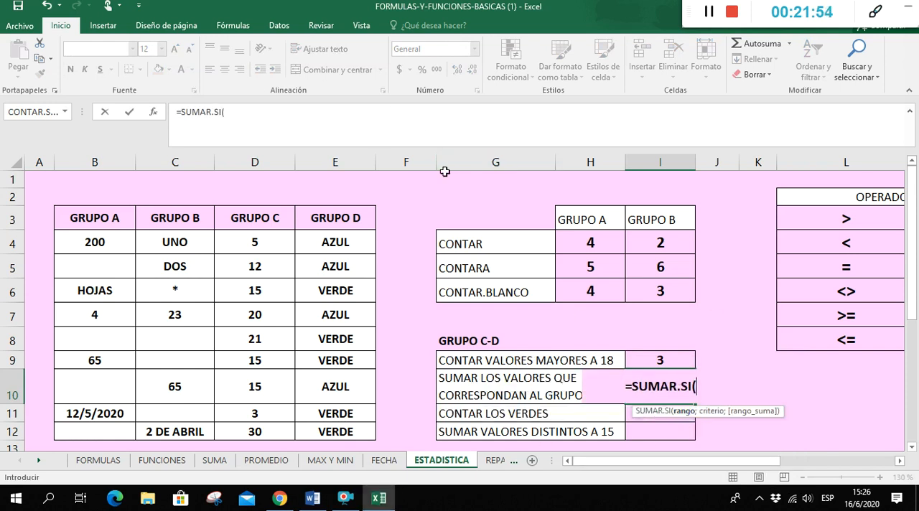
pyautogui.moveTo(334, 244); pyautogui.dragTo(348, 428)
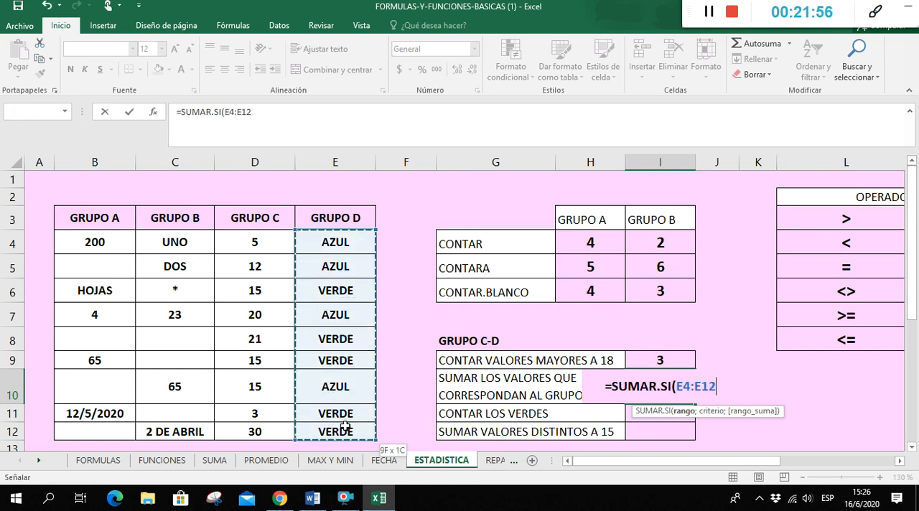
pyautogui.write(';')
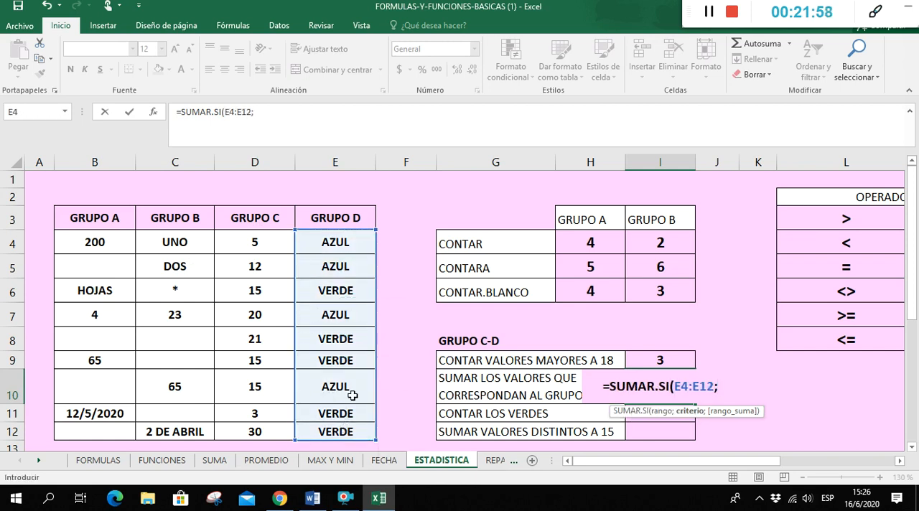
pyautogui.write('"AZU')
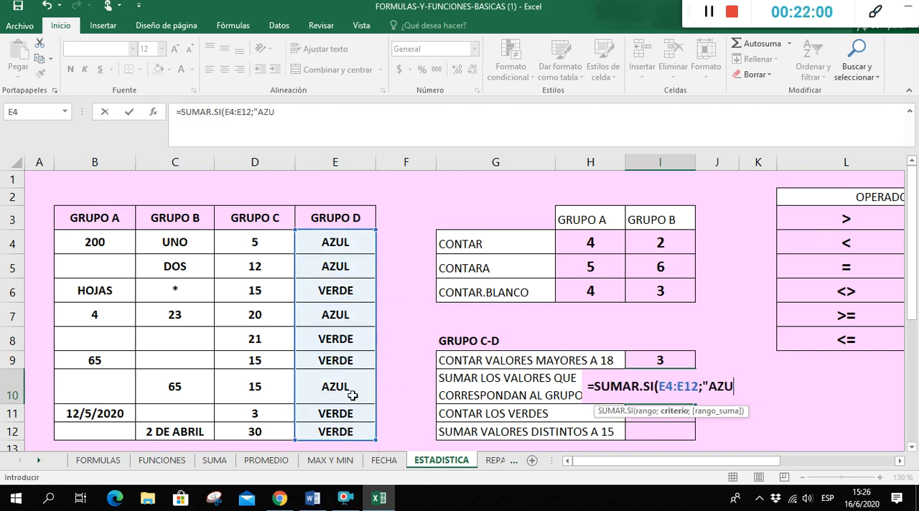
pyautogui.write('L";')
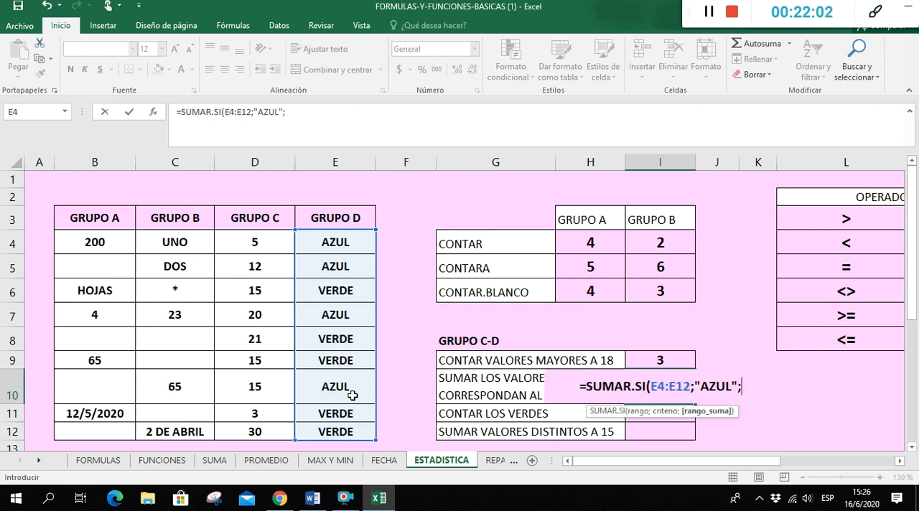
pyautogui.moveTo(258, 243); pyautogui.dragTo(288, 425)
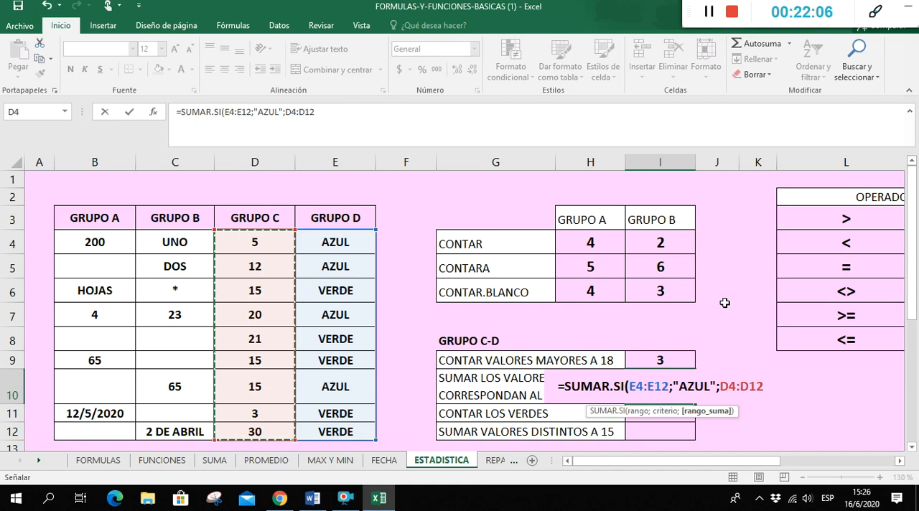
pyautogui.write(')')
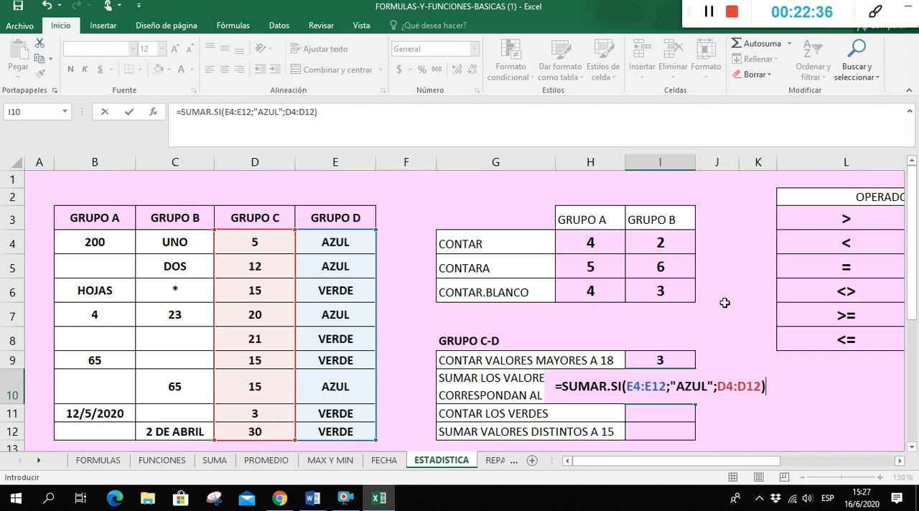
pyautogui.press('Return')
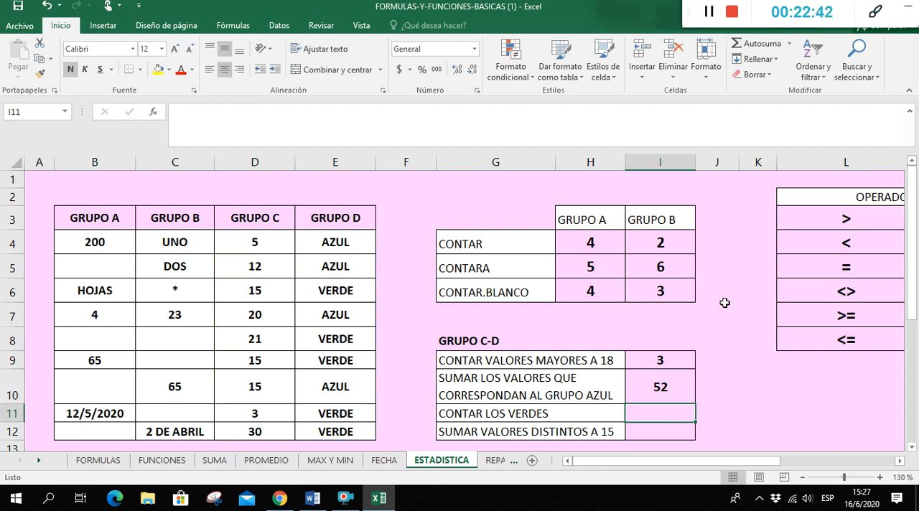
# Count the VERDE entries of GRUPO D in I11 with =CONTAR.SI(E4:E12;"VERDE")
pyautogui.moveTo(335, 243); pyautogui.dragTo(352, 426)
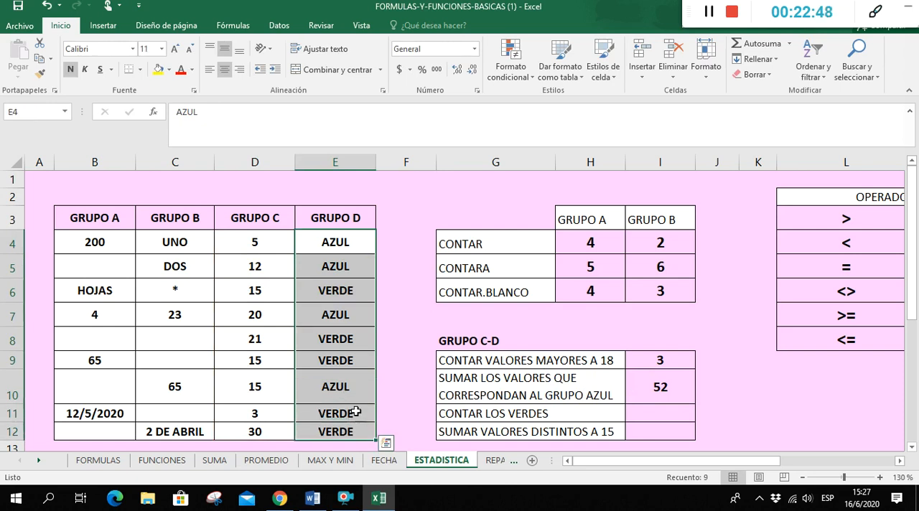
pyautogui.click(667, 407)
pyautogui.write('=CONTAR')
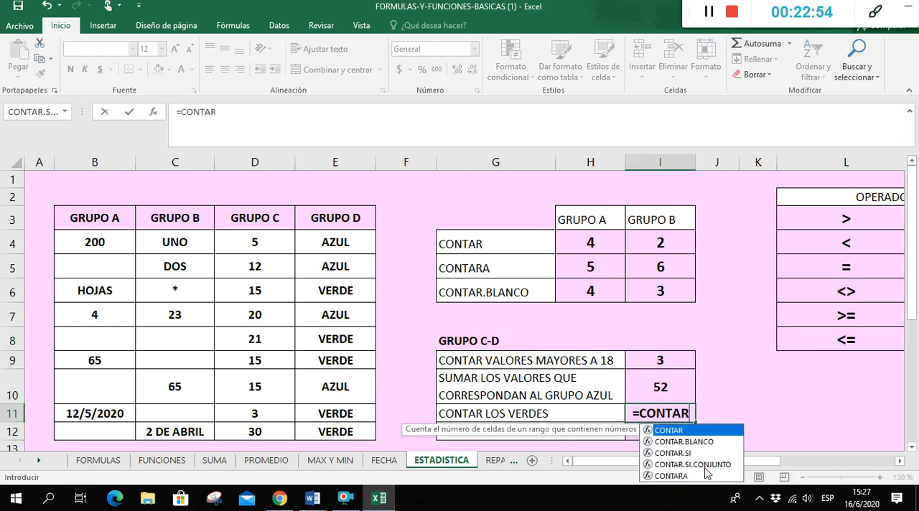
pyautogui.doubleClick(682, 453)
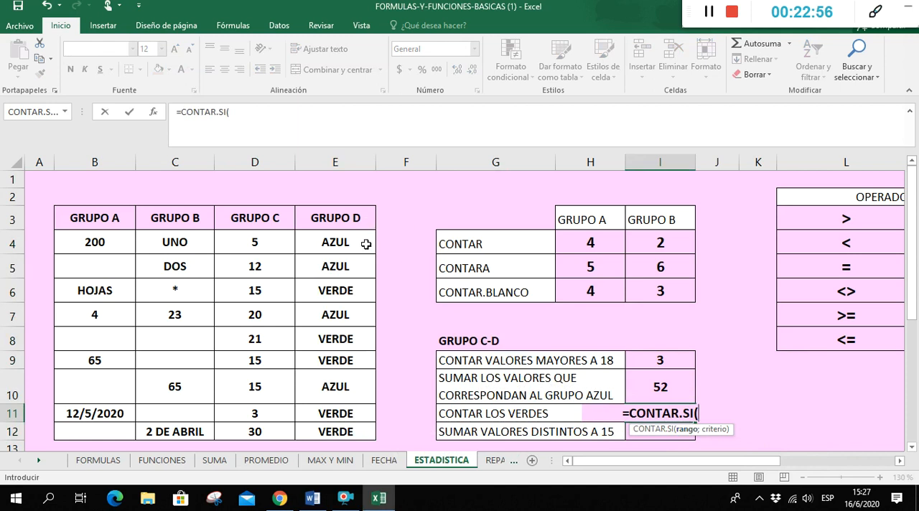
pyautogui.moveTo(366, 244); pyautogui.dragTo(355, 427)
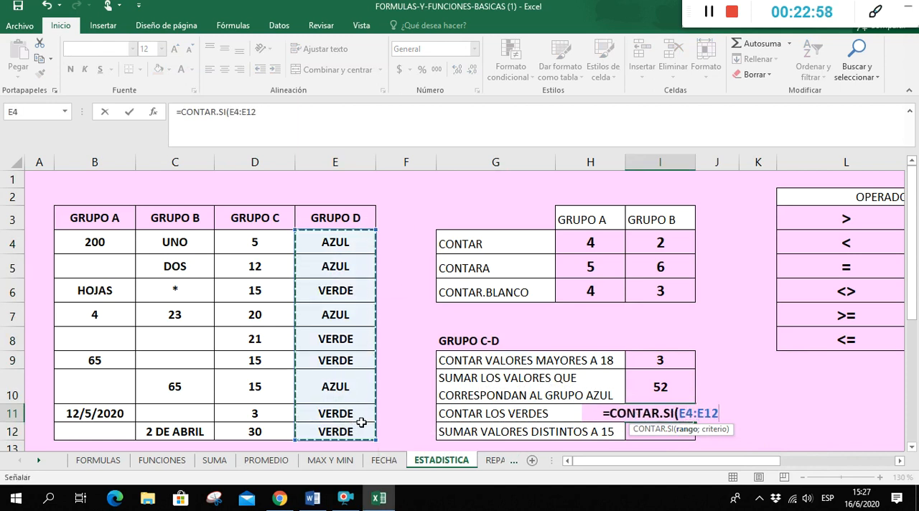
pyautogui.write(';')
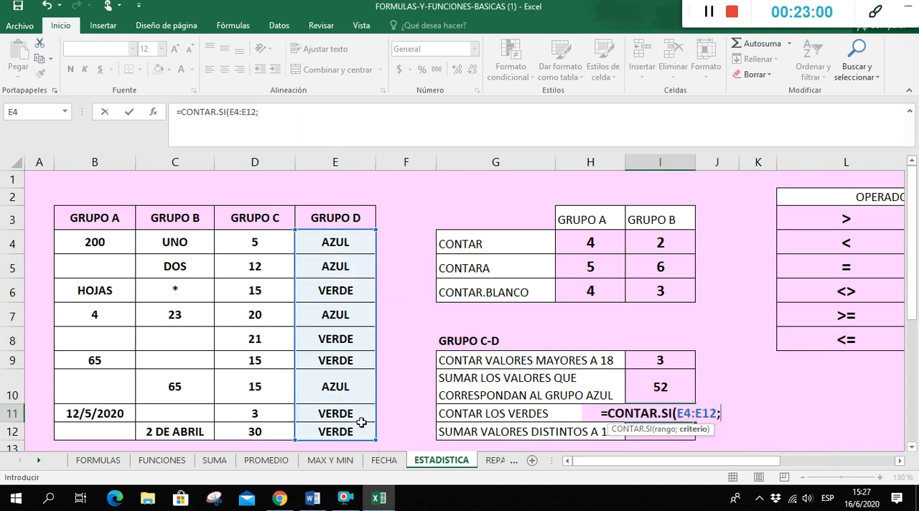
pyautogui.write('"')
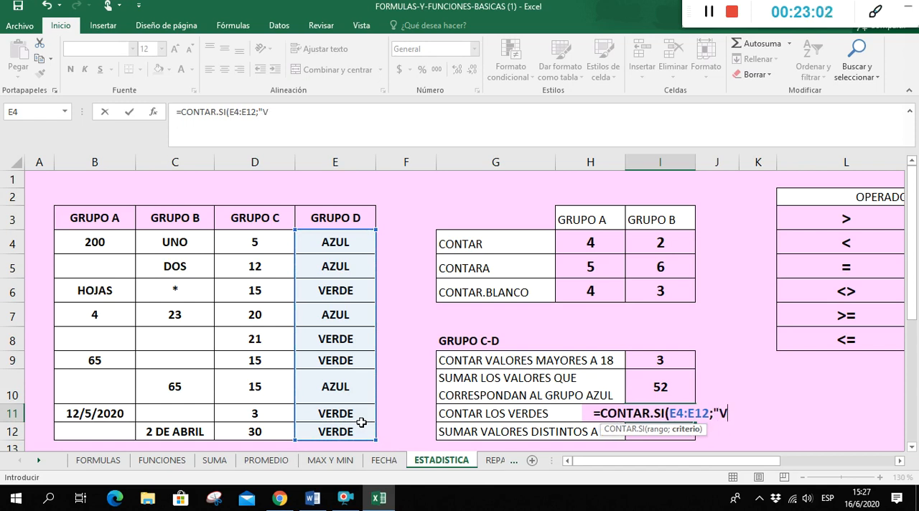
pyautogui.write('VERDE"')
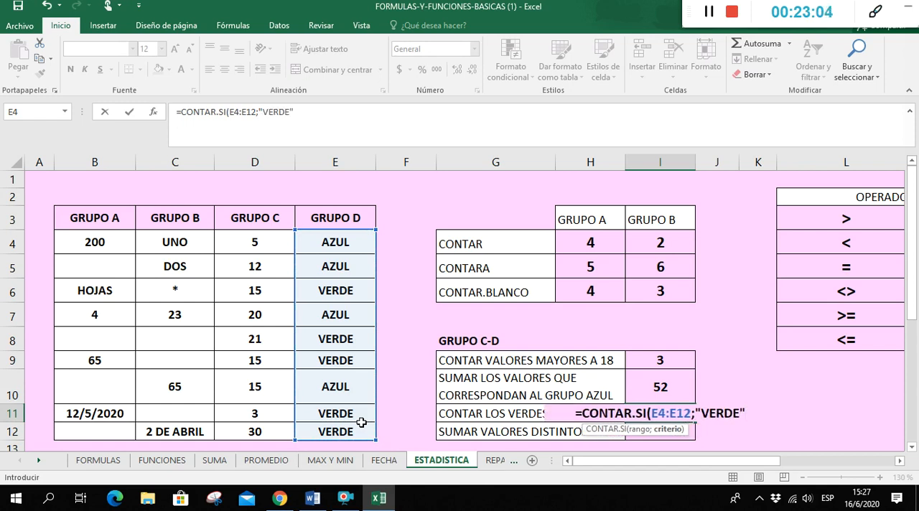
pyautogui.write(')')
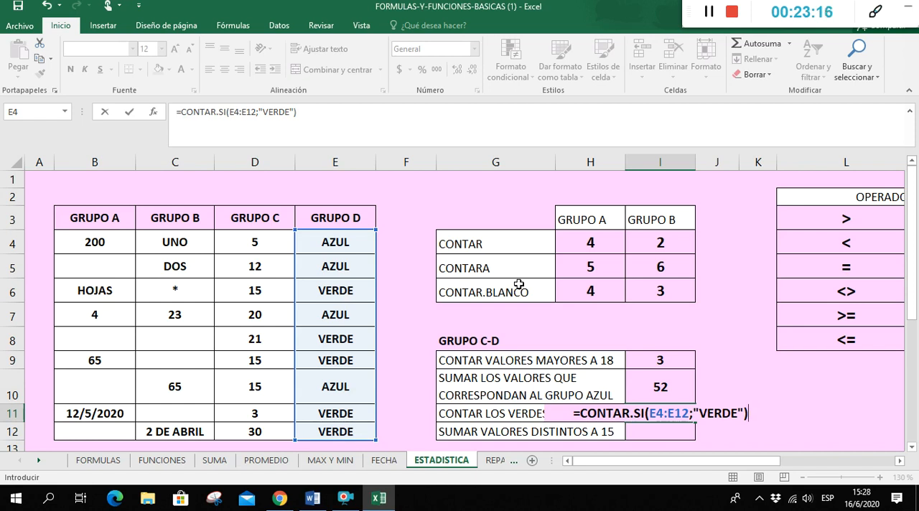
pyautogui.press('Return')
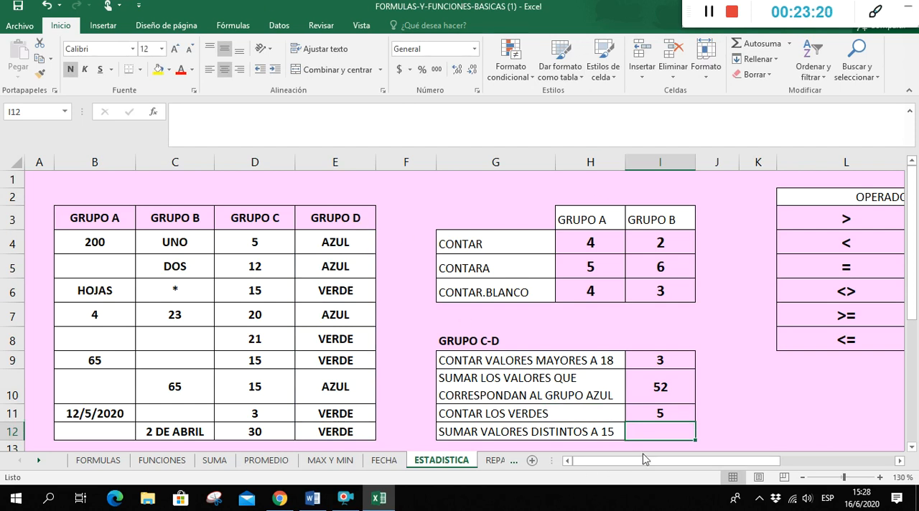
# Sum the GRUPO C values different from 15 in I12 with =SUMAR.SI(D4:D12;"<>15";D4:D12)
pyautogui.scroll(-1, 667, 417)
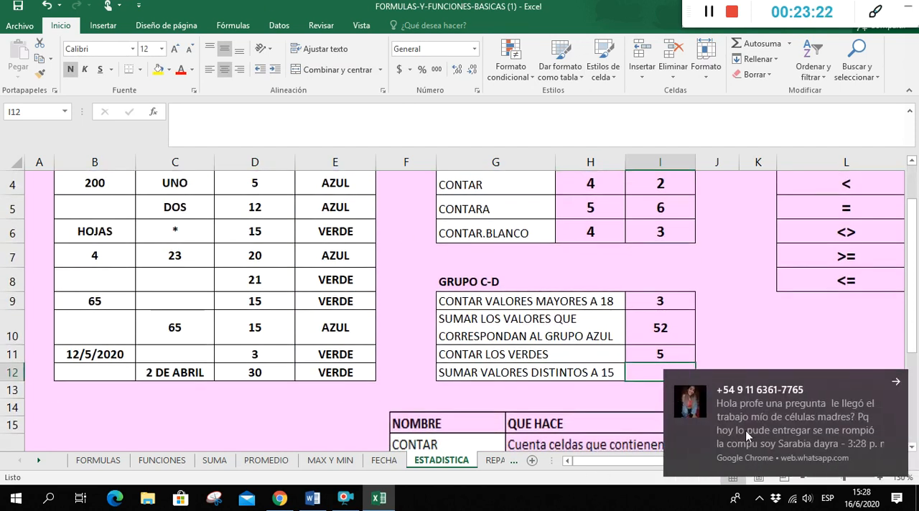
pyautogui.click(897, 382)
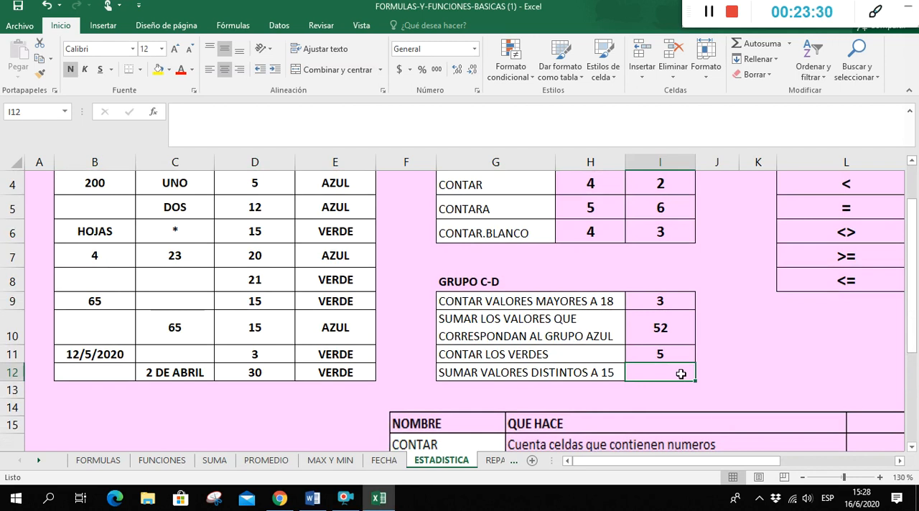
pyautogui.scroll(1, 676, 371)
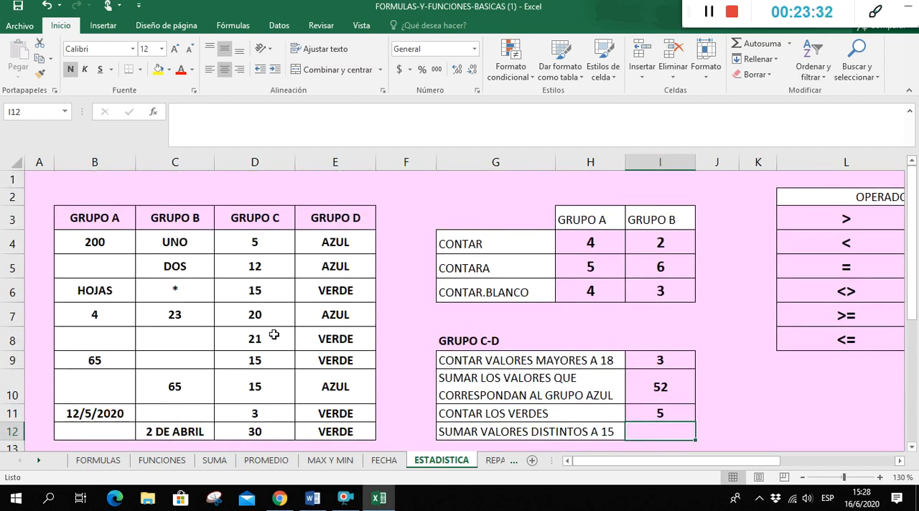
pyautogui.write('=SUMARI')
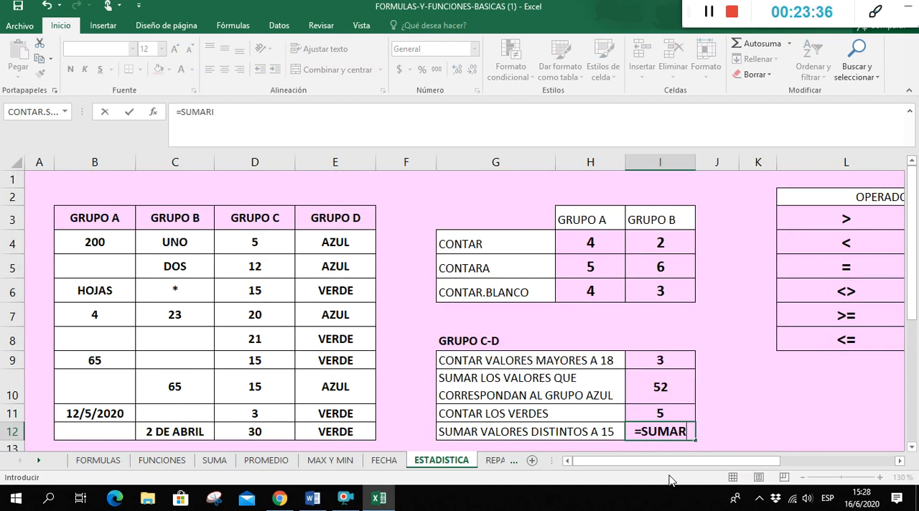
pyautogui.press('BackSpace')
pyautogui.write('.SI(')
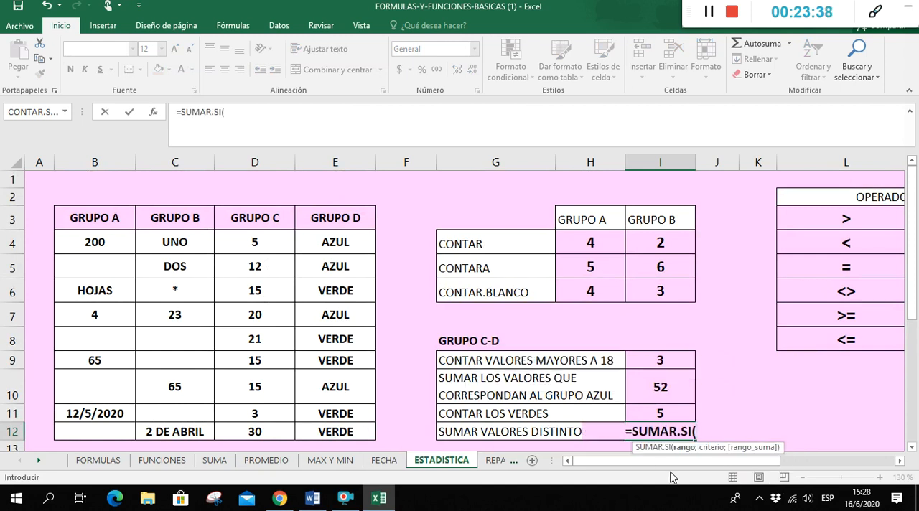
pyautogui.moveTo(260, 244); pyautogui.dragTo(285, 425)
pyautogui.write(';"')
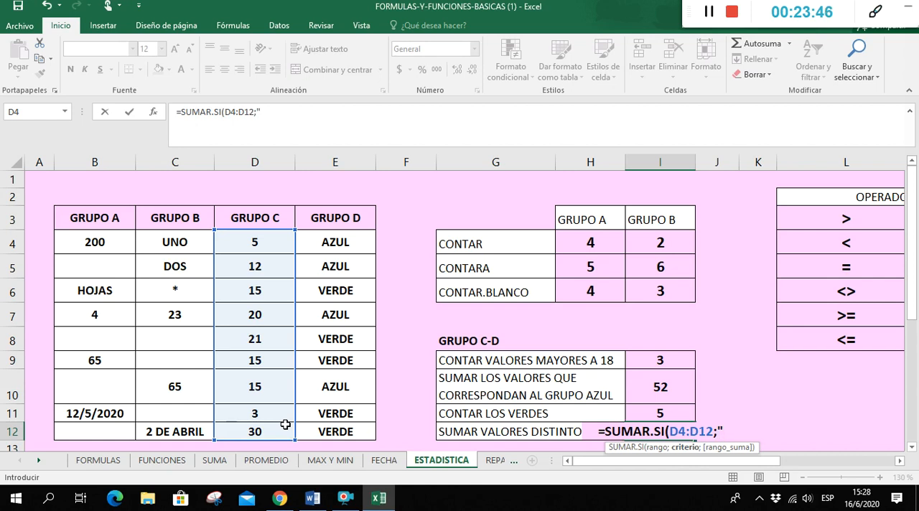
pyautogui.write('<>15"')
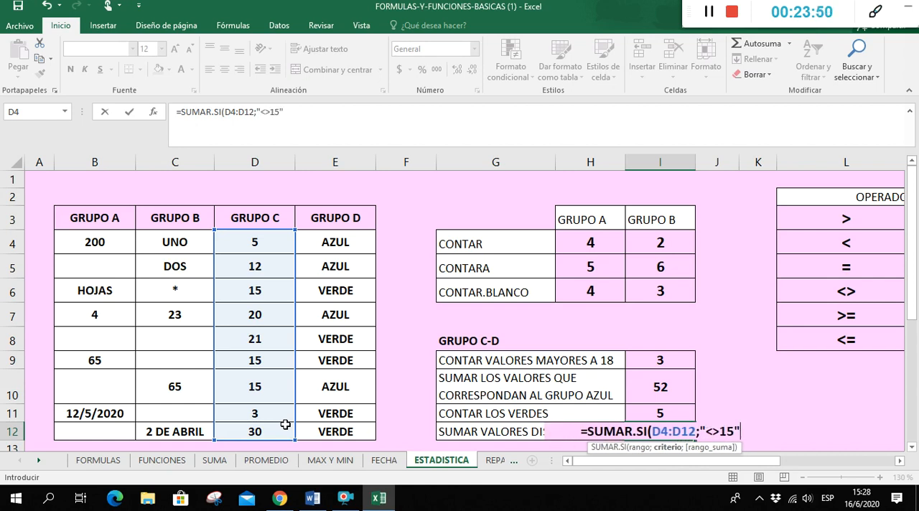
pyautogui.write(';')
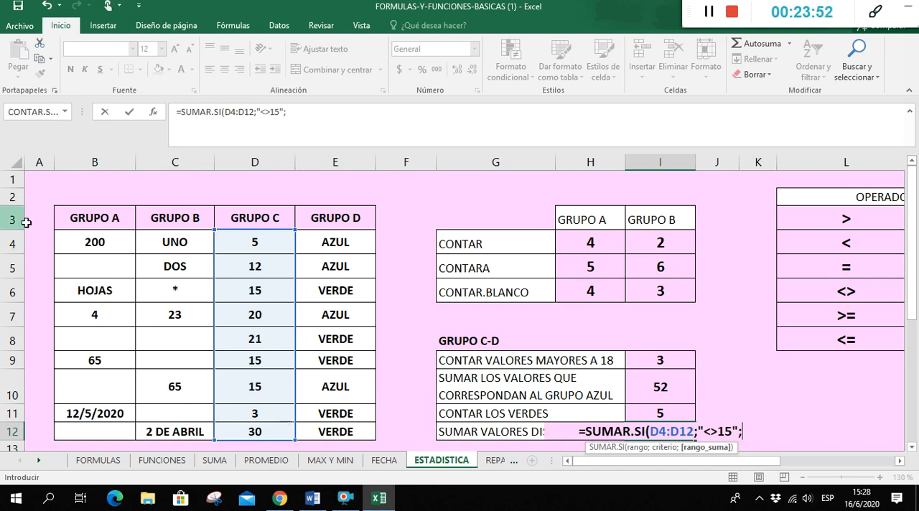
pyautogui.moveTo(275, 242); pyautogui.dragTo(273, 433)
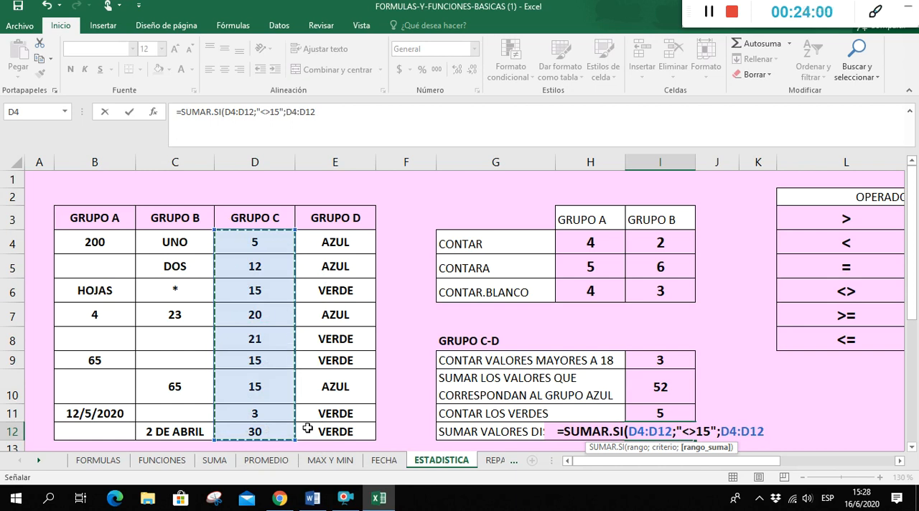
pyautogui.write(')')
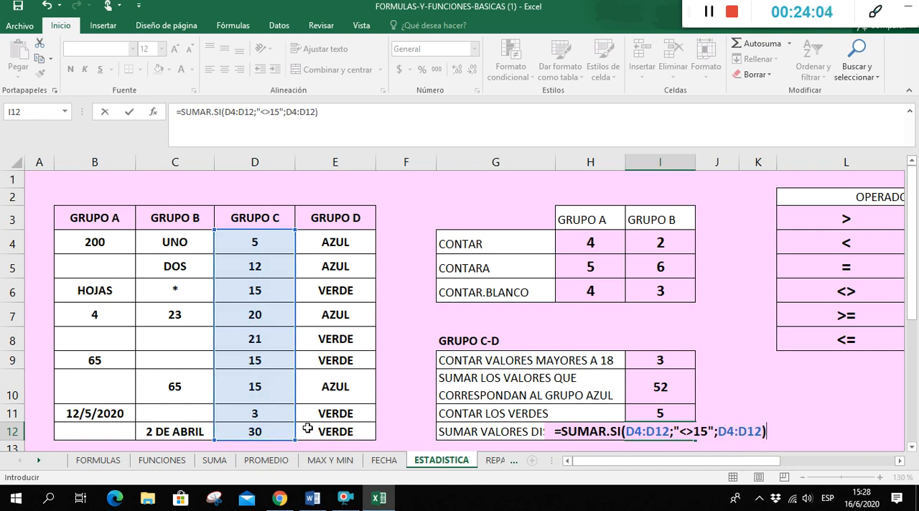
pyautogui.press('Return')
# Open the REPASO sheet and select the numbers of exercises 3 and 4 in I7:I8
pyautogui.scroll(-1, 815, 406)
pyautogui.scroll(-2, 816, 406)
pyautogui.scroll(3, 818, 407)
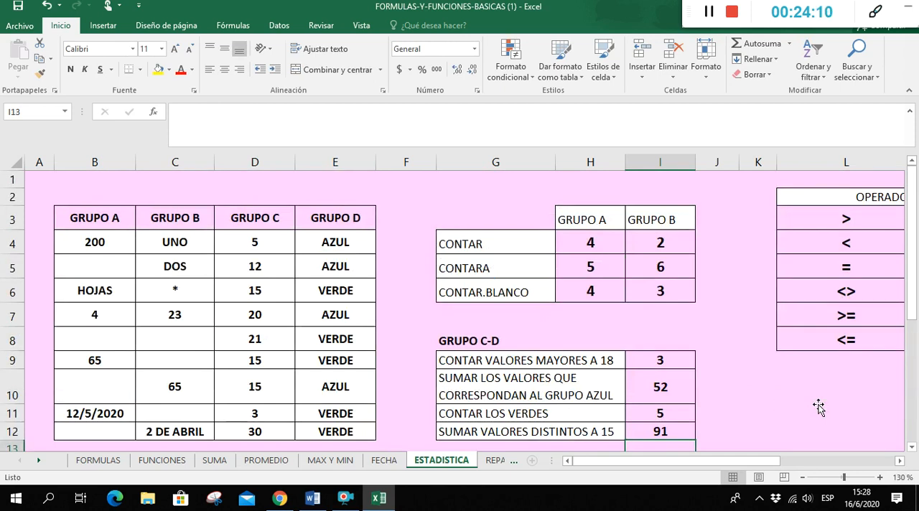
pyautogui.click(495, 460)
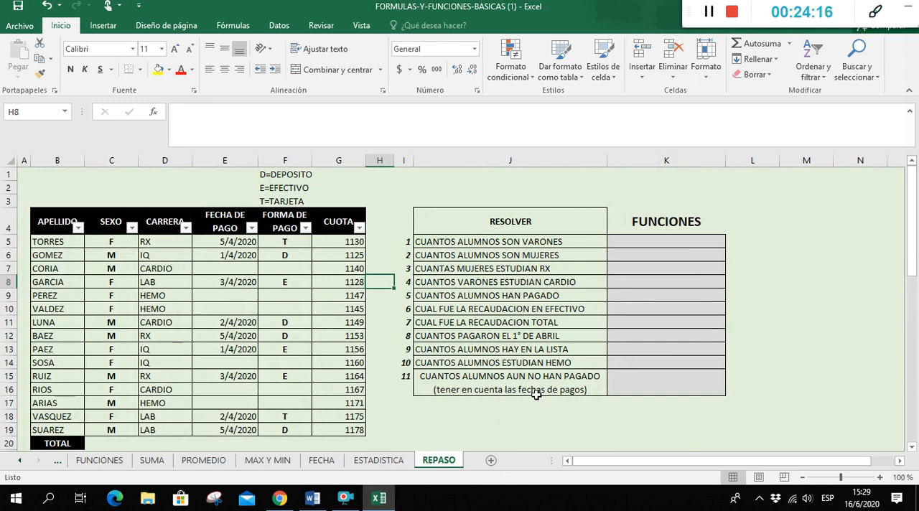
pyautogui.moveTo(403, 268); pyautogui.dragTo(404, 277)
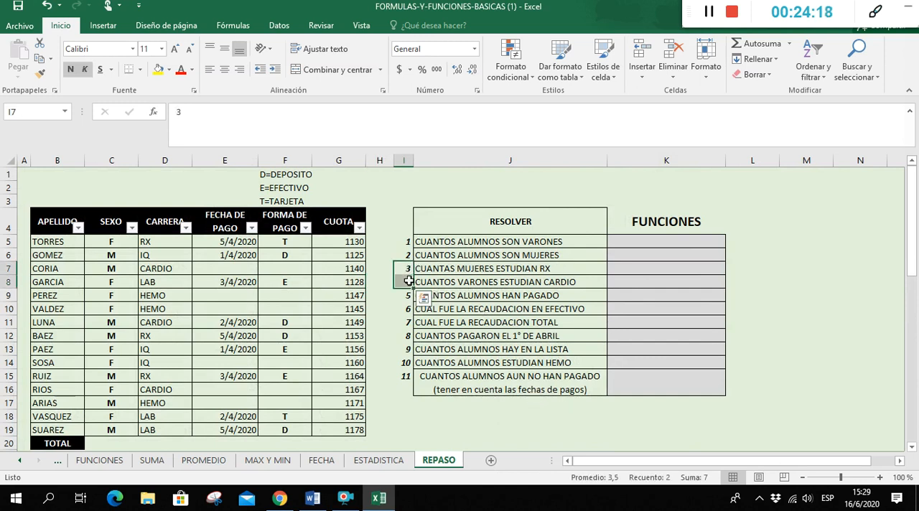
# Colour the numbers of exercises 3 and 4 in I7:I8 red
pyautogui.click(183, 73)
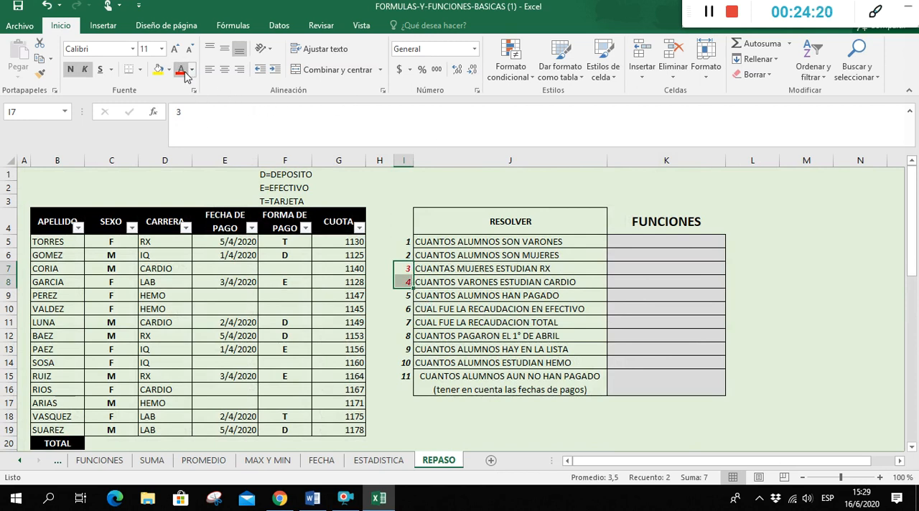
# Count the women studying RX in K7 with =CONTAR.SI.CONJUNTO(C5:C19;"F";D5:D19;"rx")
pyautogui.click(623, 267)
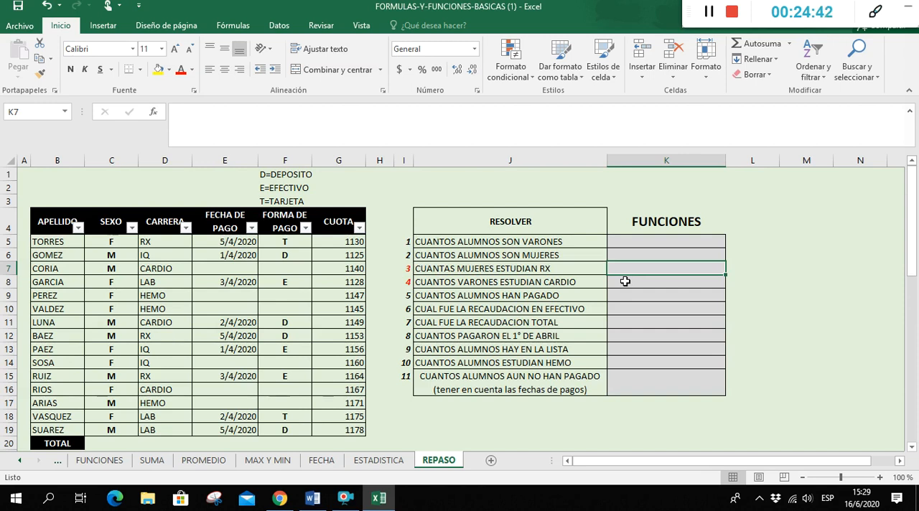
pyautogui.write('=CONTAR')
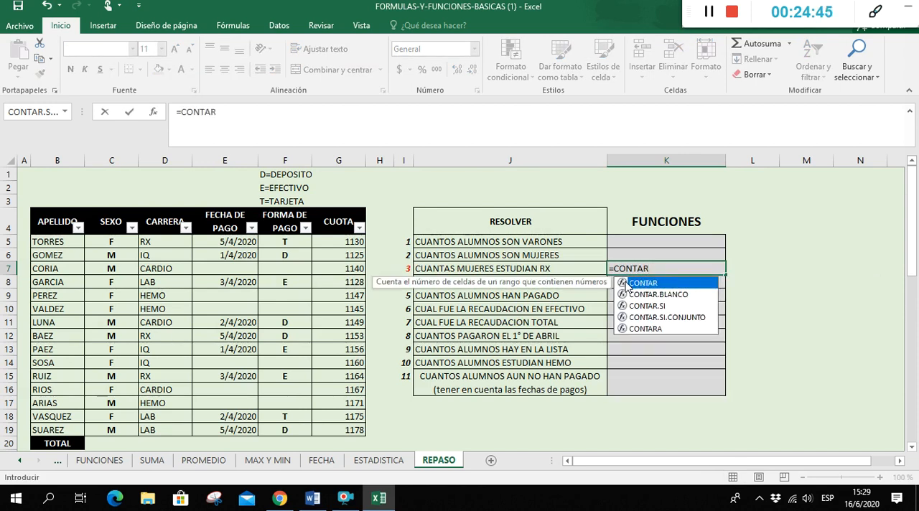
pyautogui.doubleClick(674, 318)
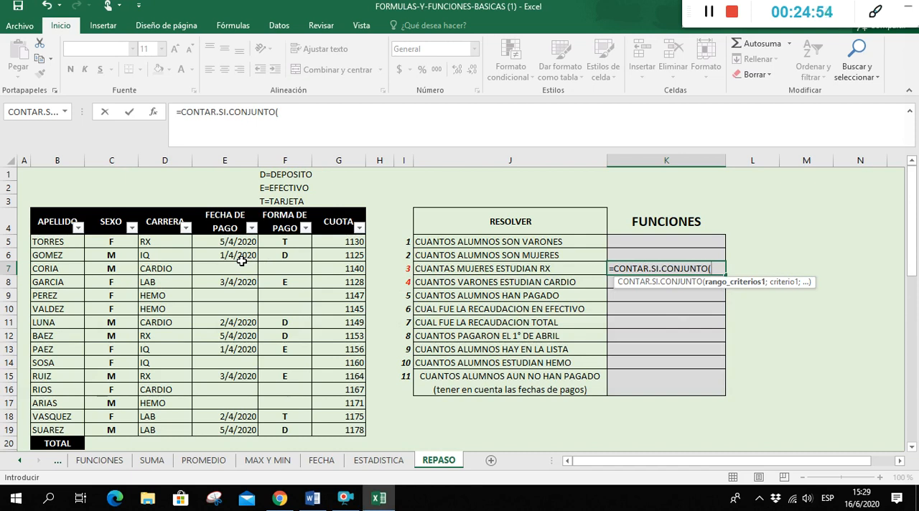
pyautogui.moveTo(99, 242); pyautogui.dragTo(111, 429)
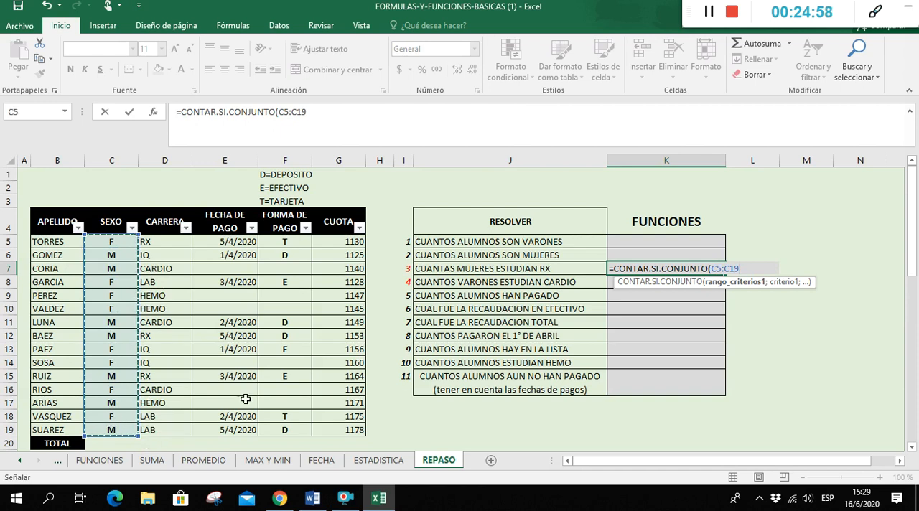
pyautogui.write(';"F";')
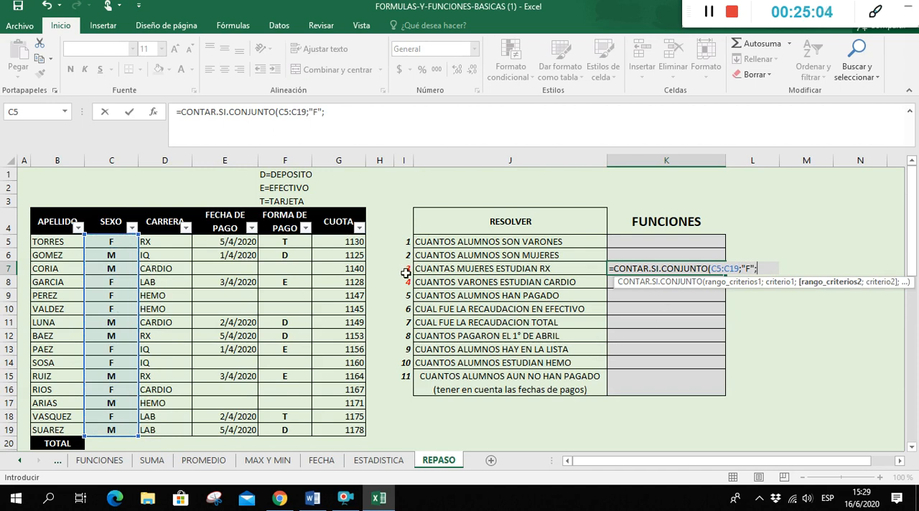
pyautogui.moveTo(160, 241); pyautogui.dragTo(192, 429)
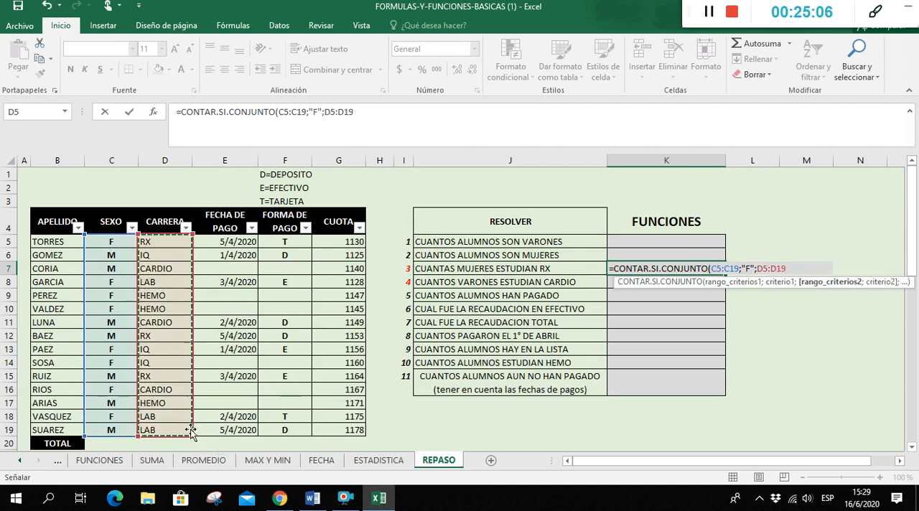
pyautogui.write(';')
pyautogui.write('"')
pyautogui.write('rx')
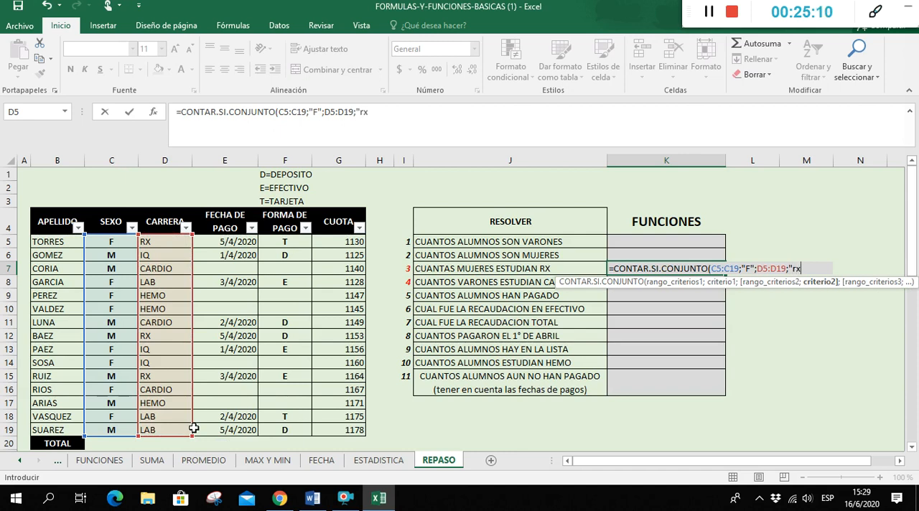
pyautogui.write('")')
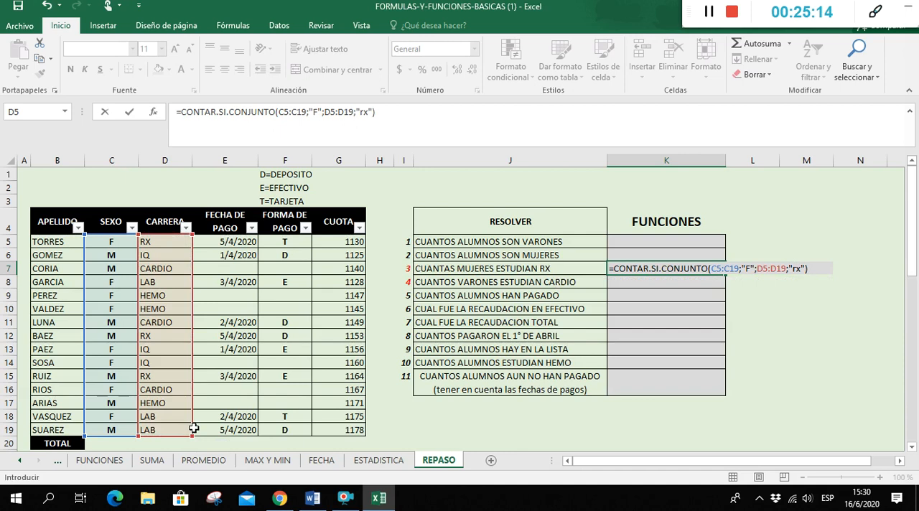
pyautogui.press('Return')
# Format the FUNCIONES answer cells K5:K16 as centred, bold text at size 12
pyautogui.moveTo(660, 244); pyautogui.dragTo(652, 390)
pyautogui.click(225, 69)
pyautogui.click(70, 69)
pyautogui.click(173, 54)
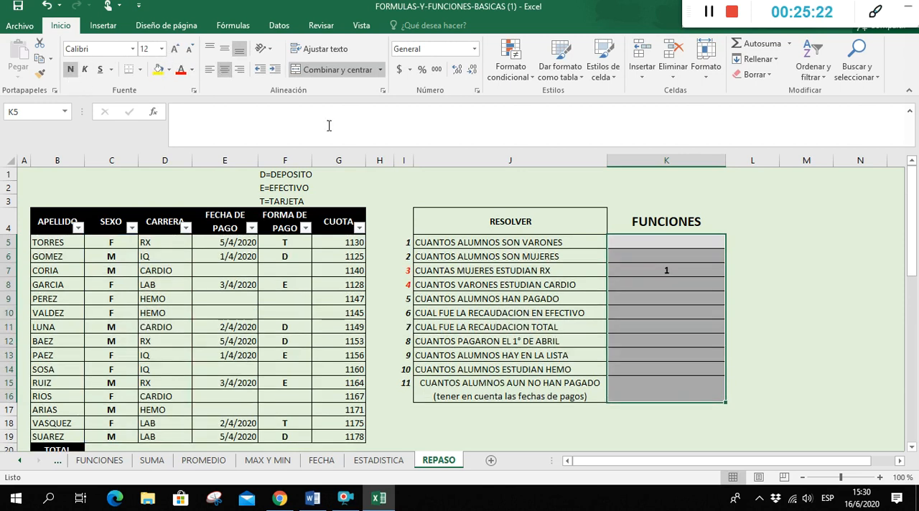
pyautogui.click(635, 287)
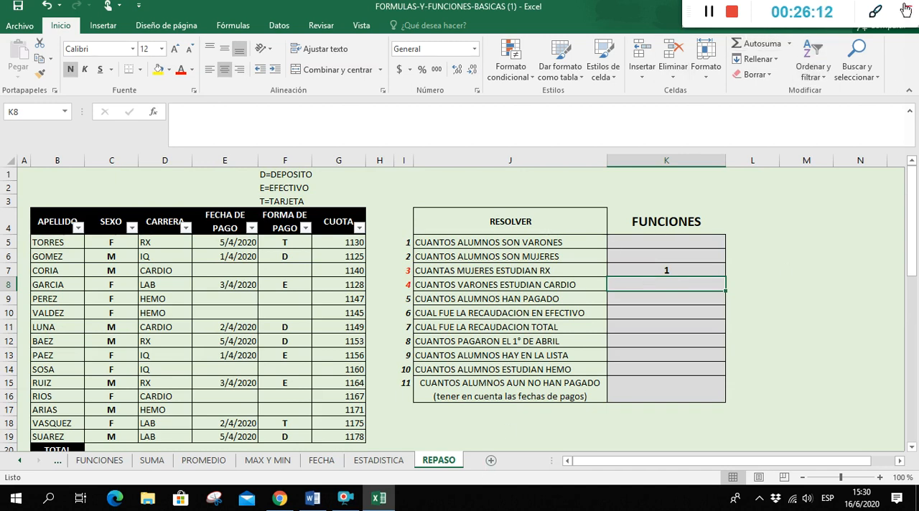
# Switch to Chrome and open the Actividad sobre el entorno de una Planilla de Cálculo form from Observa y Responde in the Clase 10 folder
pyautogui.click(280, 500)
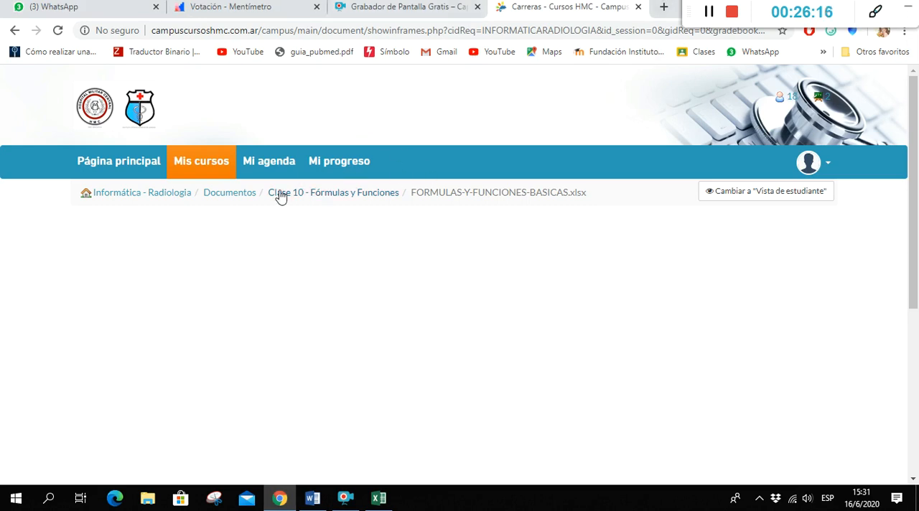
pyautogui.click(237, 201)
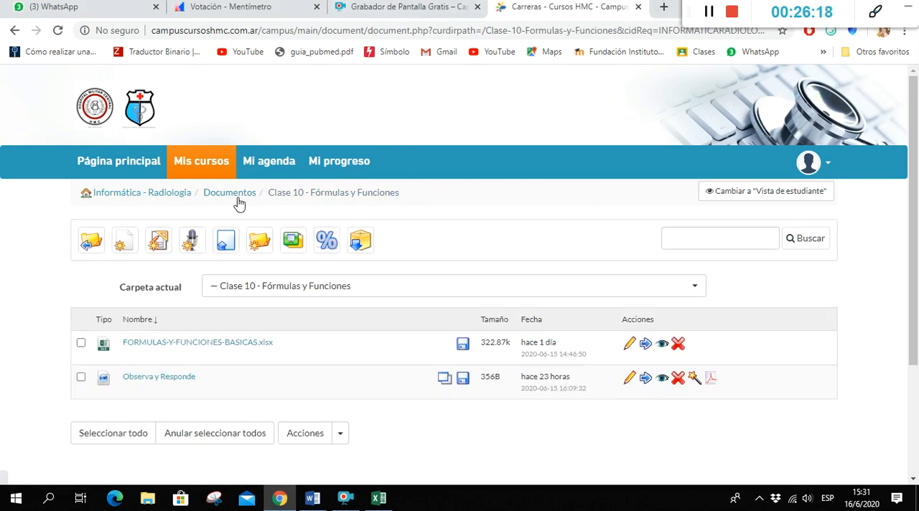
pyautogui.click(171, 379)
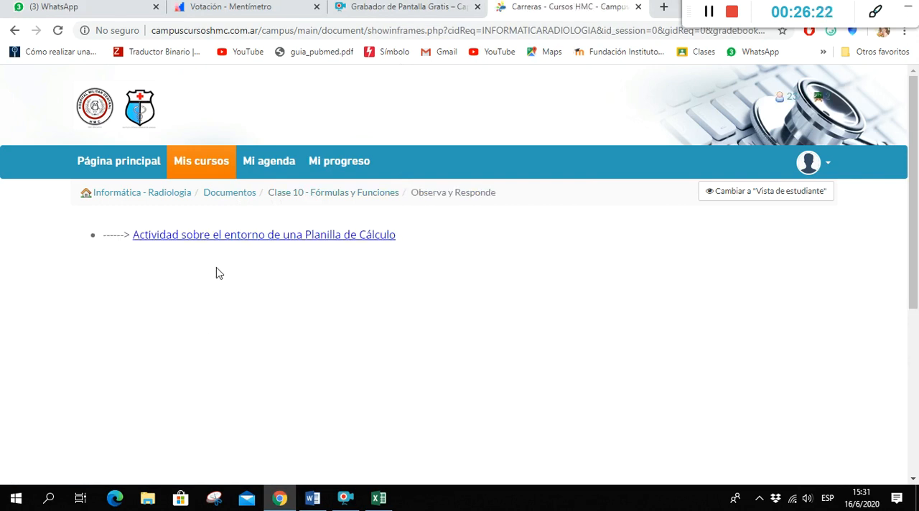
pyautogui.click(221, 237)
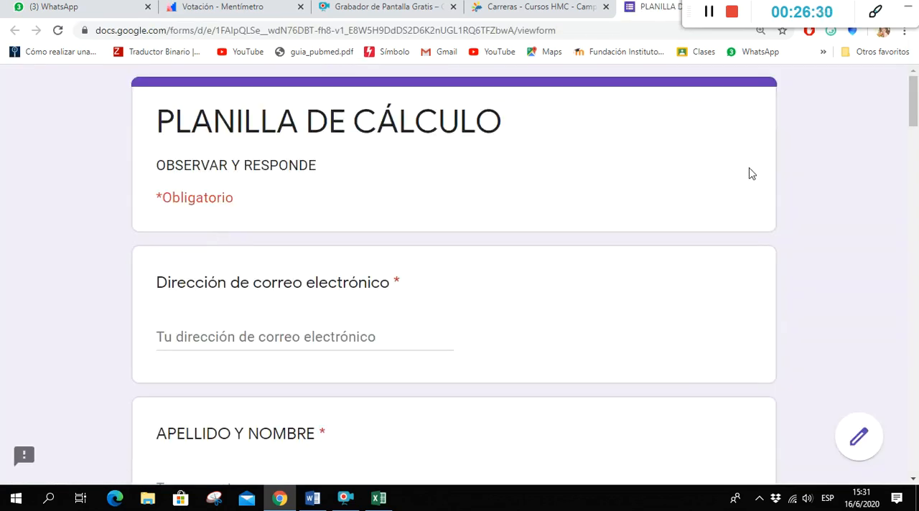
# Review the PLANILLA DE CÁLCULO form, examining its required fields, the SANATORIO MODELO spreadsheet image and the questions about it
pyautogui.scroll(-5, 770, 229)
pyautogui.scroll(-3, 770, 230)
pyautogui.scroll(8, 768, 227)
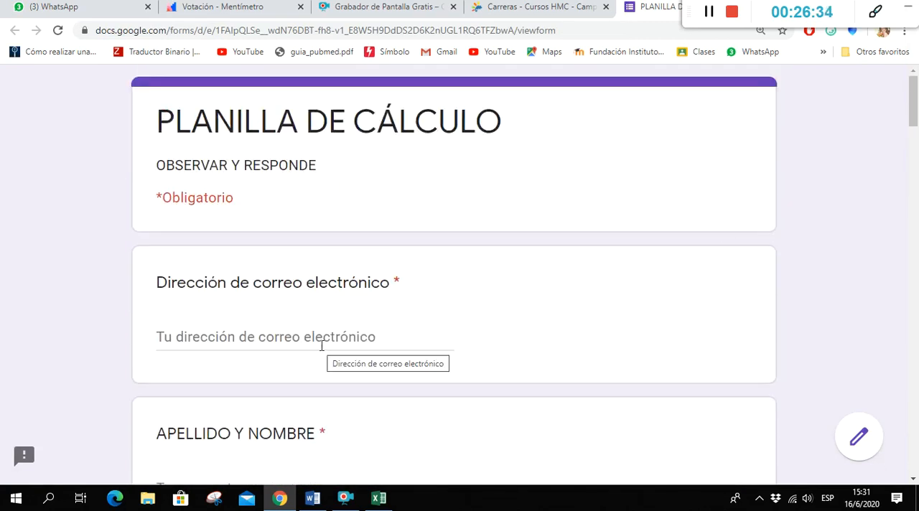
pyautogui.scroll(-6, 323, 344)
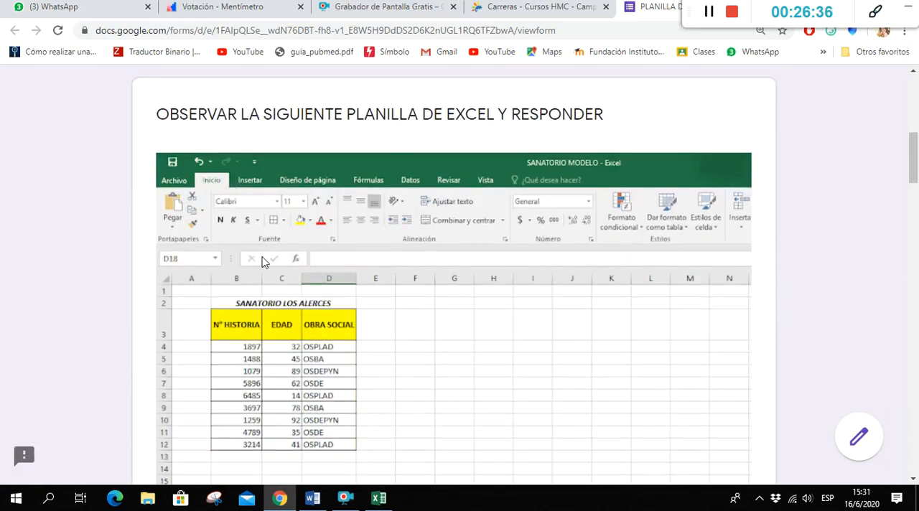
pyautogui.scroll(-4, 406, 248)
pyautogui.scroll(-3, 406, 249)
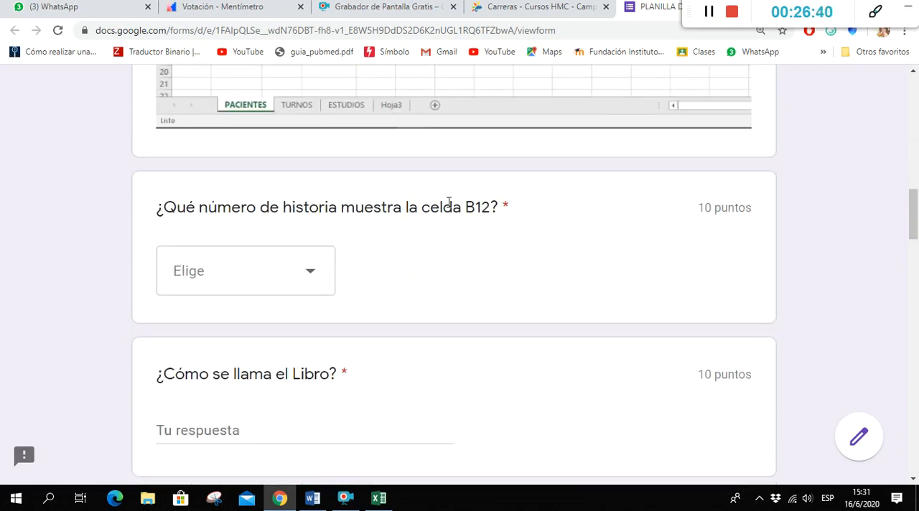
pyautogui.scroll(1, 434, 263)
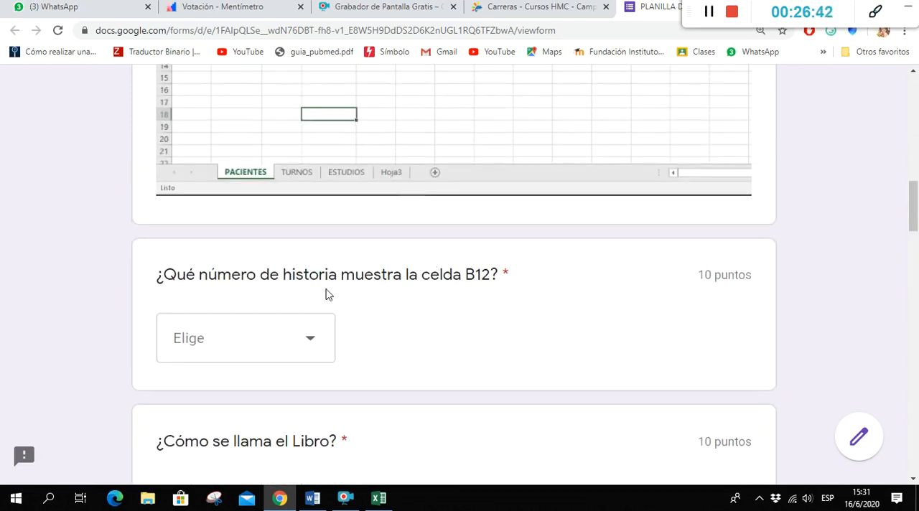
pyautogui.scroll(2, 391, 293)
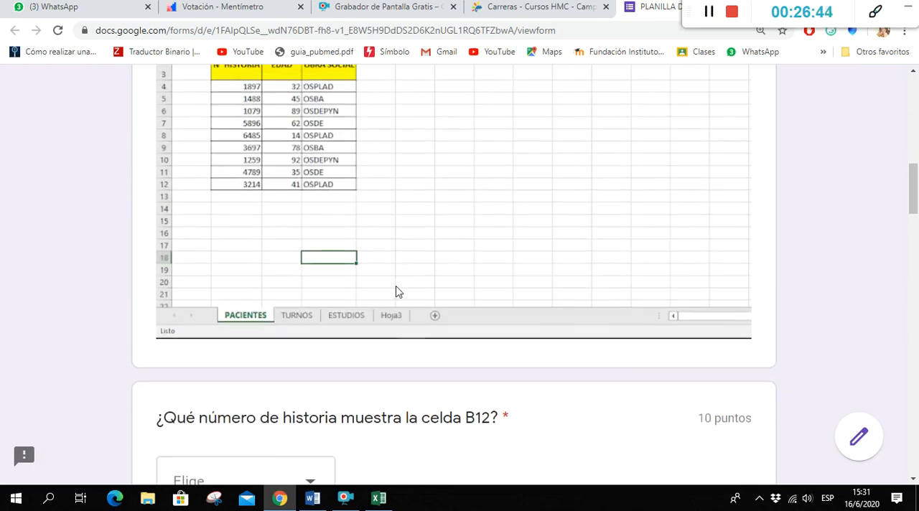
pyautogui.scroll(2, 398, 291)
pyautogui.scroll(-10, 365, 307)
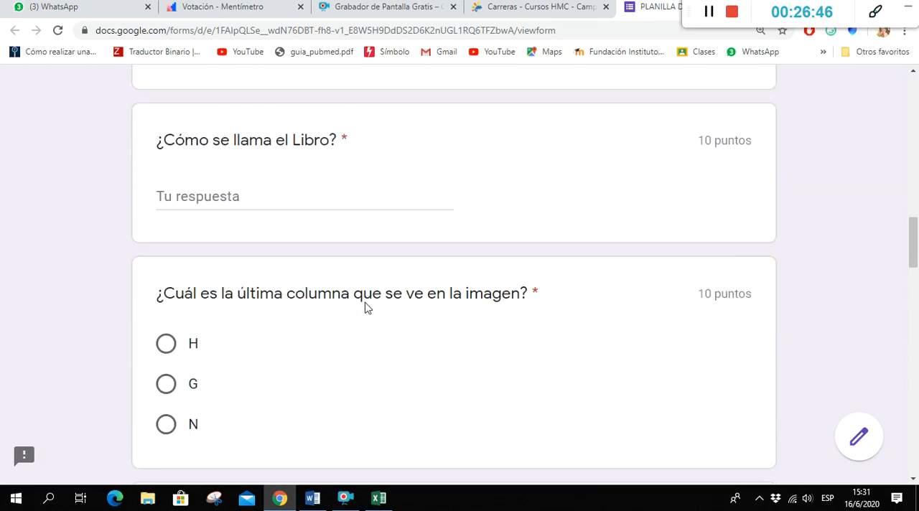
pyautogui.scroll(-10, 364, 307)
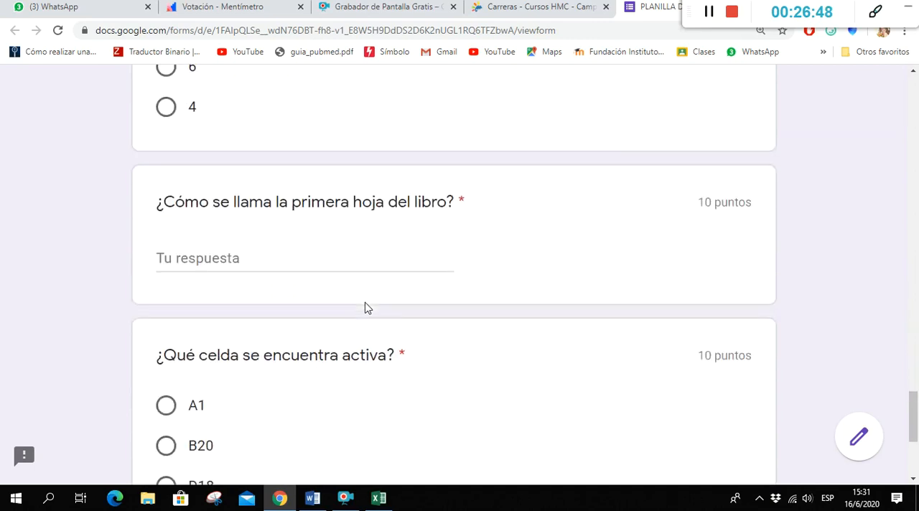
pyautogui.scroll(4, 365, 307)
pyautogui.scroll(-3, 365, 306)
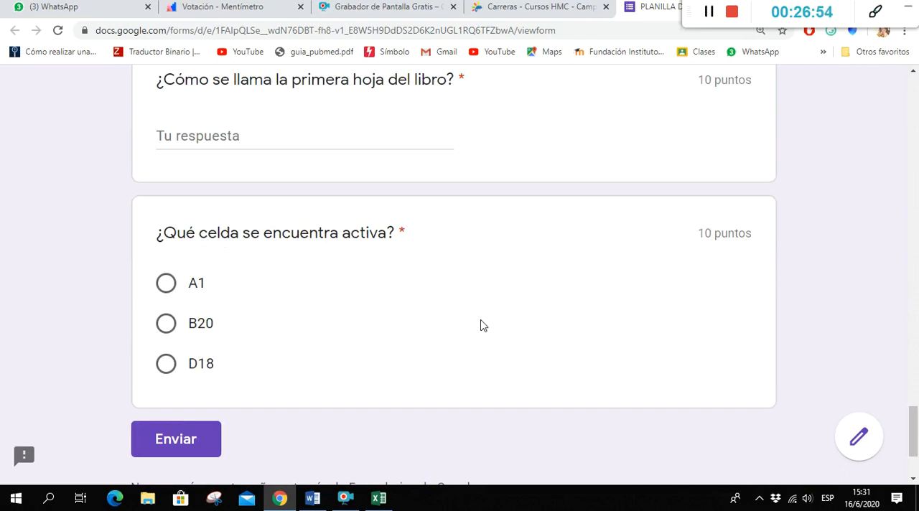
pyautogui.scroll(20, 480, 325)
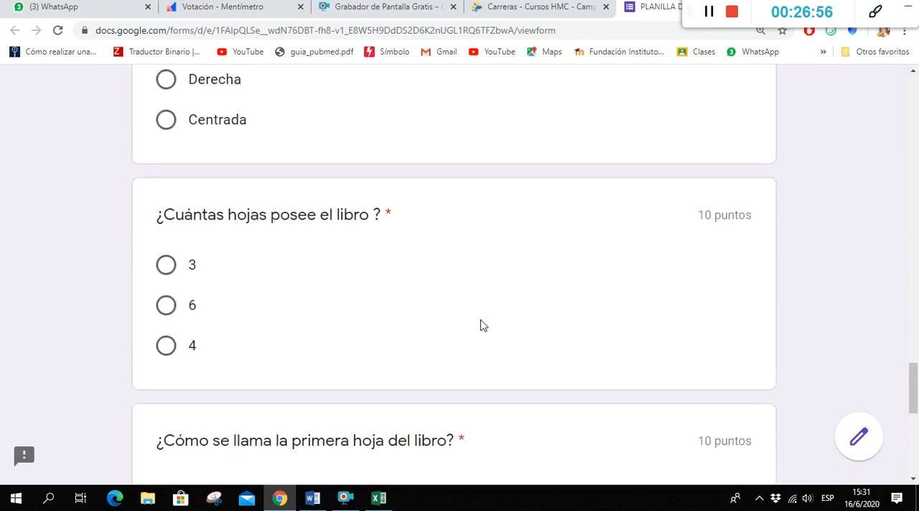
pyautogui.scroll(4, 480, 313)
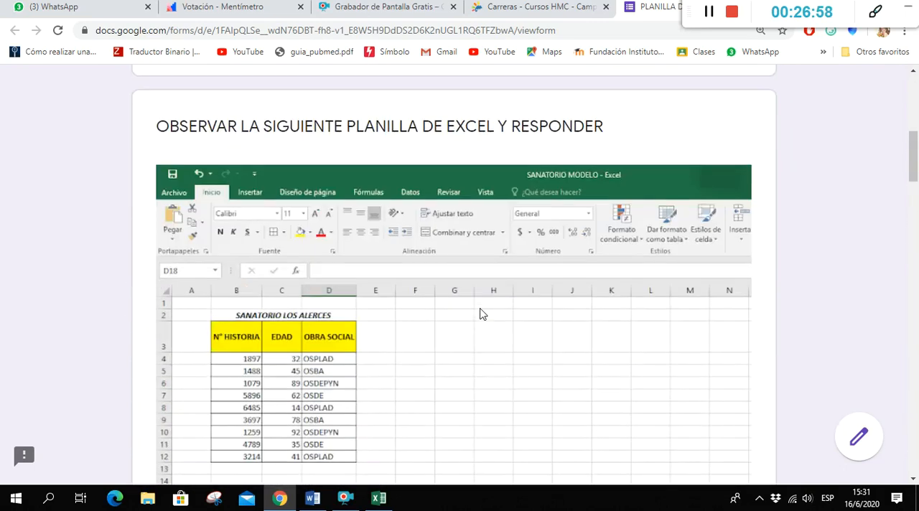
pyautogui.scroll(-3, 480, 314)
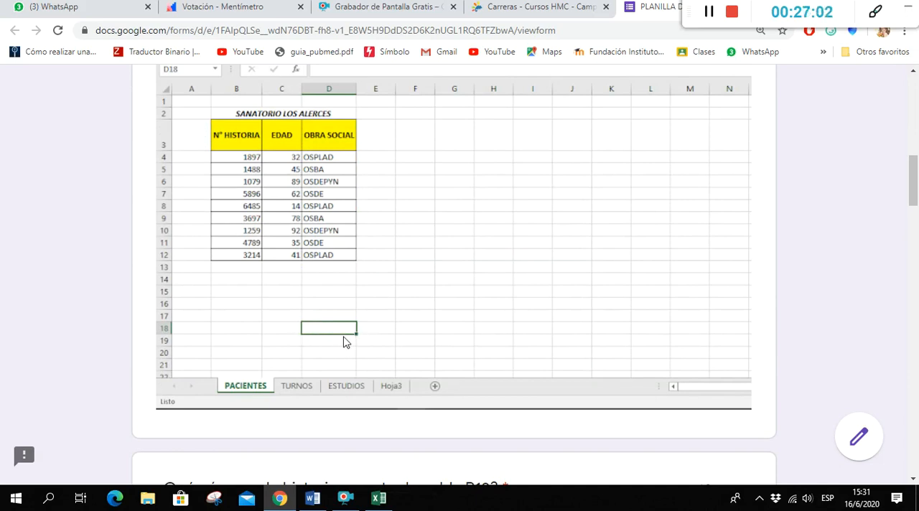
pyautogui.scroll(3, 466, 325)
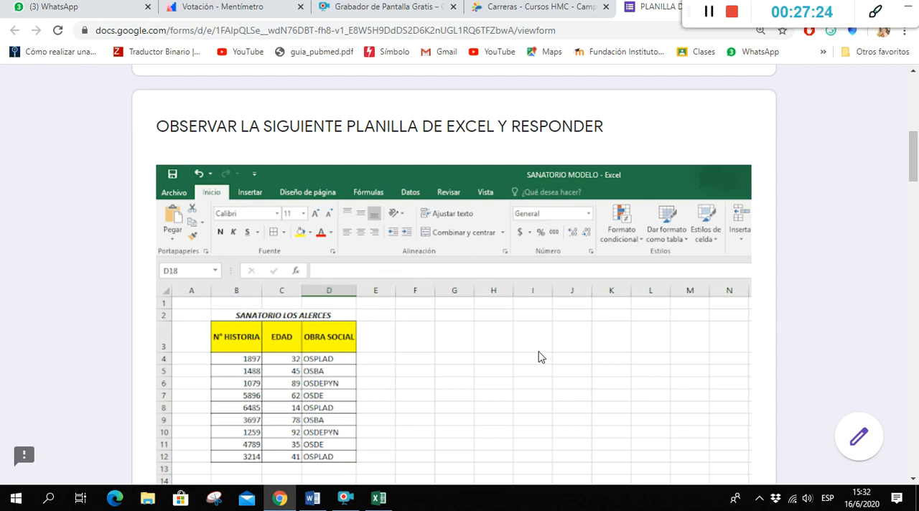
pyautogui.scroll(6, 534, 359)
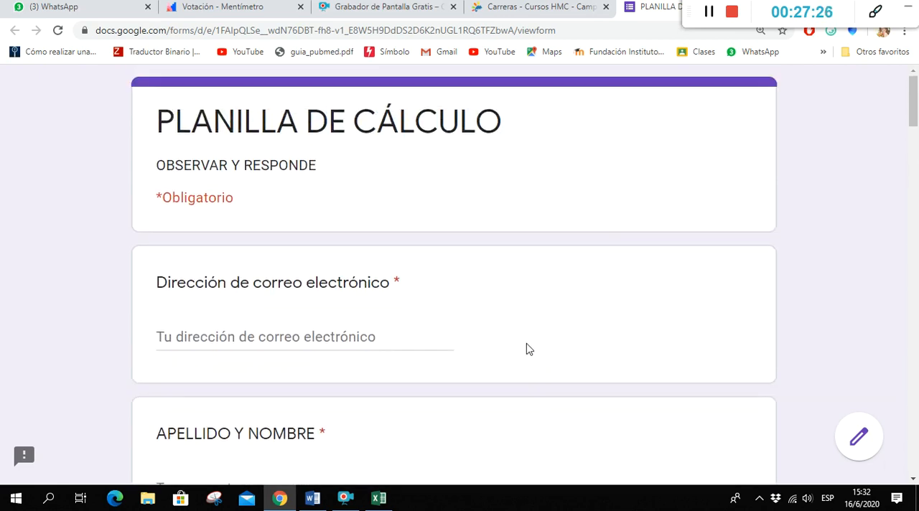
pyautogui.scroll(-15, 524, 345)
pyautogui.scroll(-10, 514, 317)
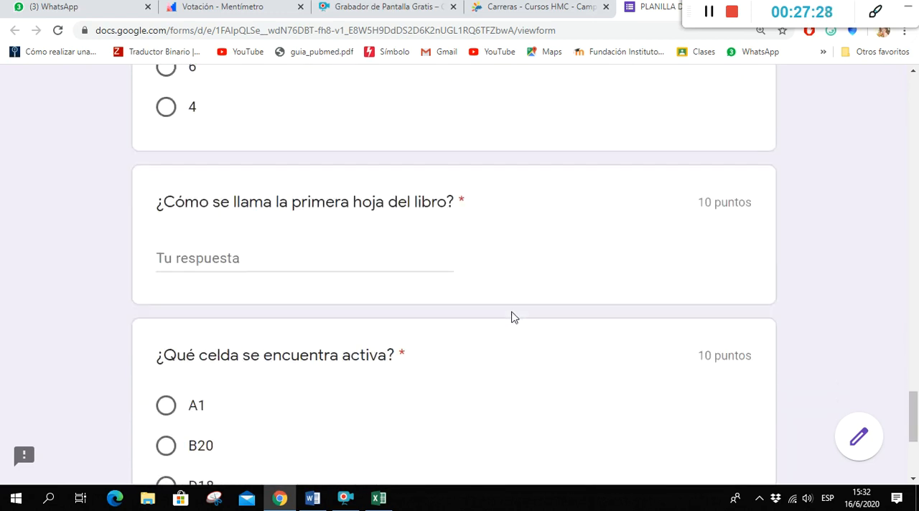
pyautogui.scroll(6, 514, 317)
pyautogui.scroll(10, 514, 318)
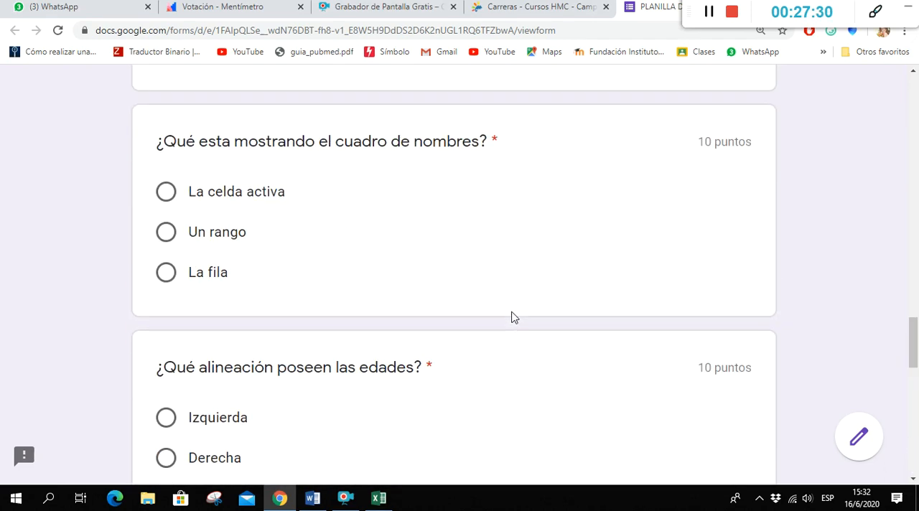
pyautogui.scroll(3, 513, 317)
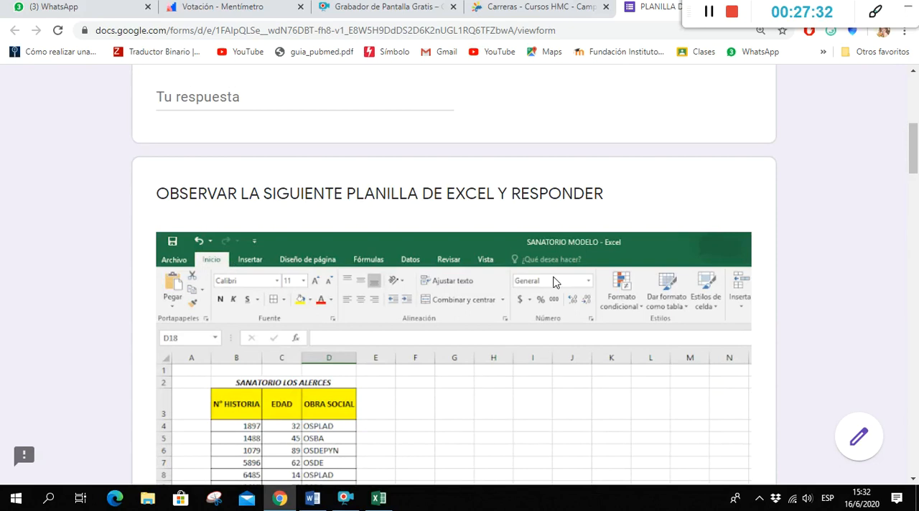